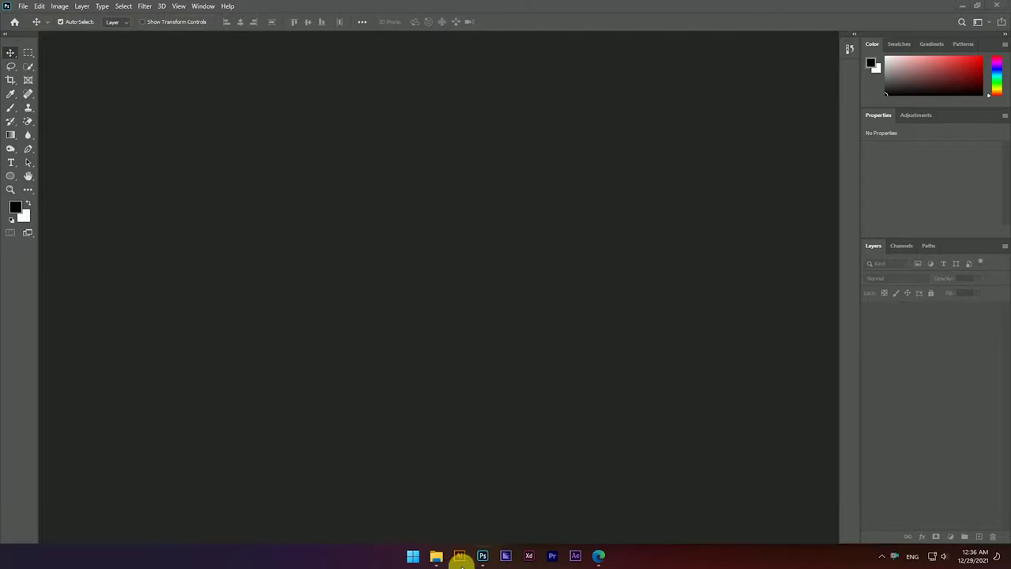
Open 2.jpg and unlock its Background into an editable Layer 0.
{"action": "left_click", "coordinate": [436, 555]}
{"action": "left_click_drag", "start_coordinate": [684, 107], "coordinate": [406, 221]}
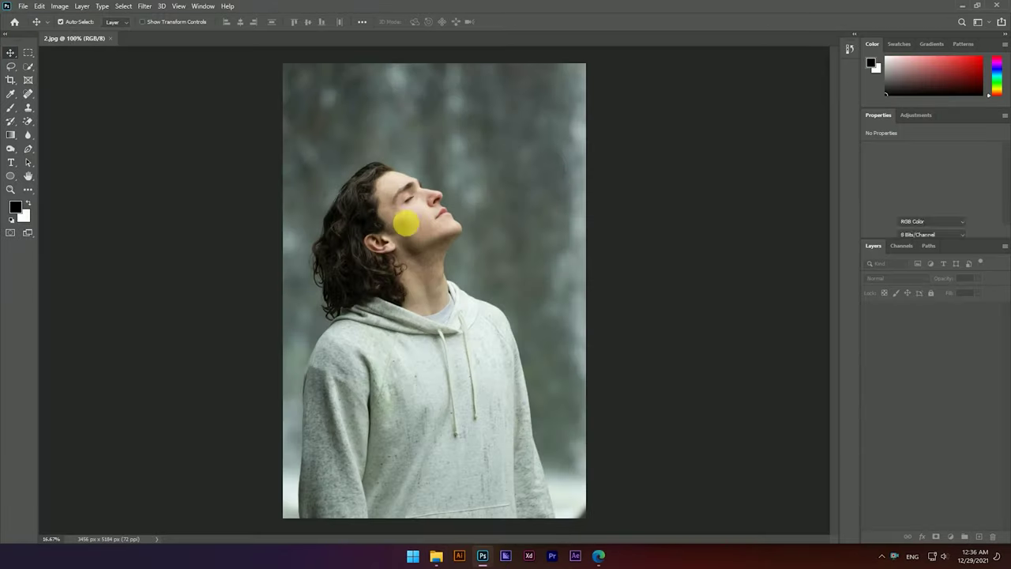
{"action": "scroll", "coordinate": [334, 214], "scroll_direction": "up", "scroll_amount": 2}
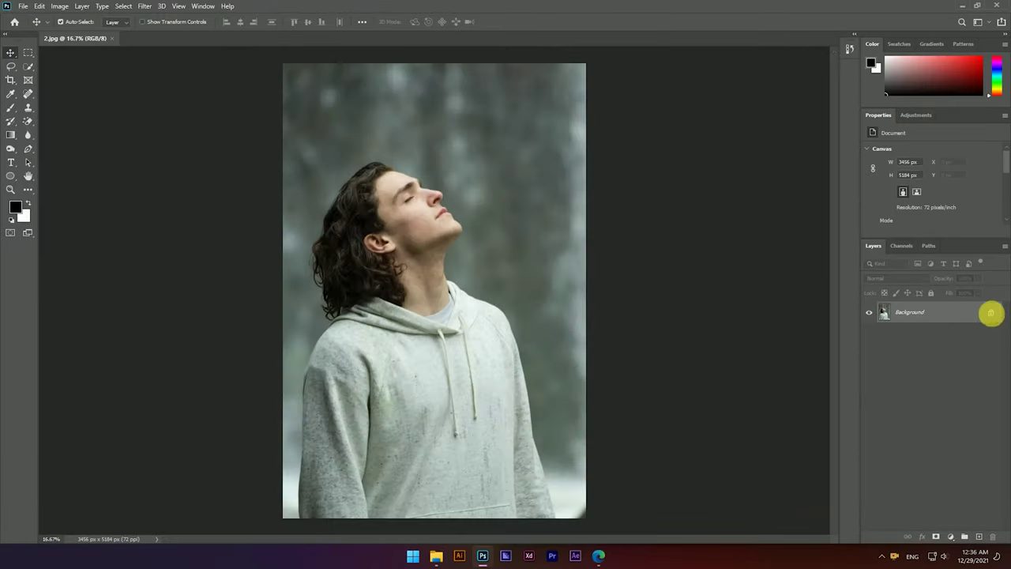
{"action": "left_click", "coordinate": [991, 312]}
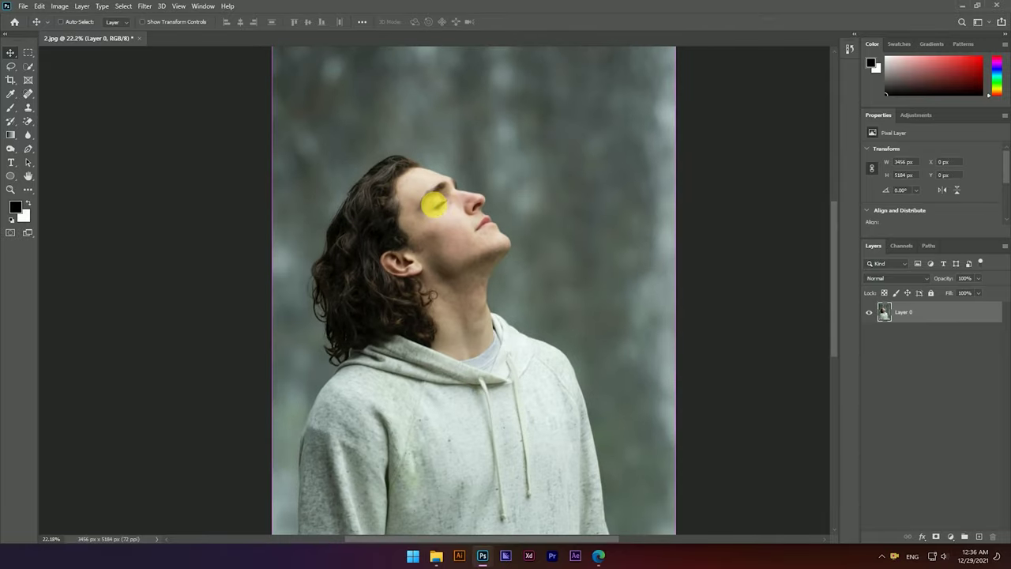
Bring up the Camera Raw Filter on the photo.
{"action": "key", "text": "ctrl+shift+a"}
{"action": "left_click", "coordinate": [767, 525]}
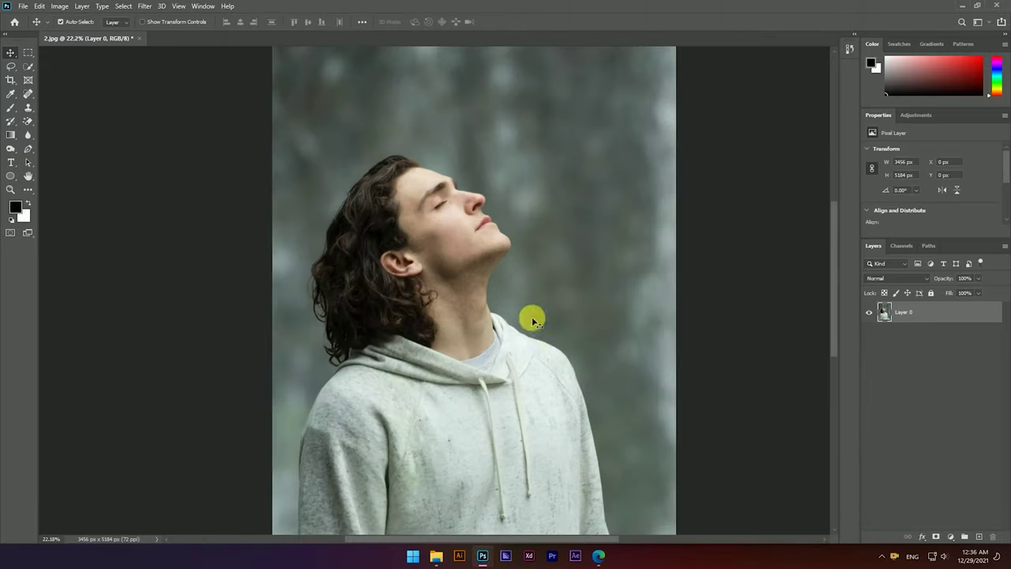
{"action": "left_click", "coordinate": [145, 5]}
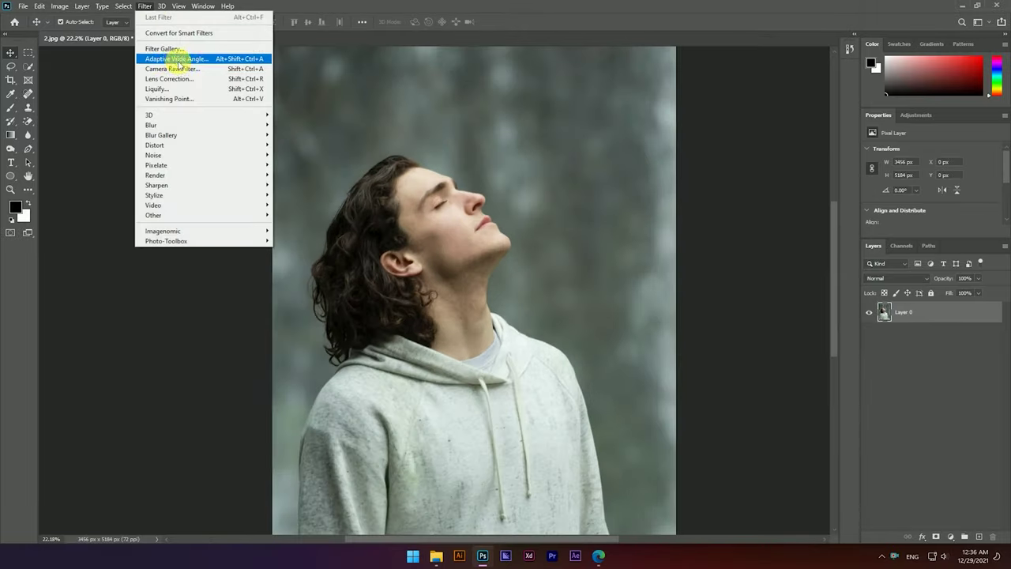
{"action": "left_click", "coordinate": [177, 68]}
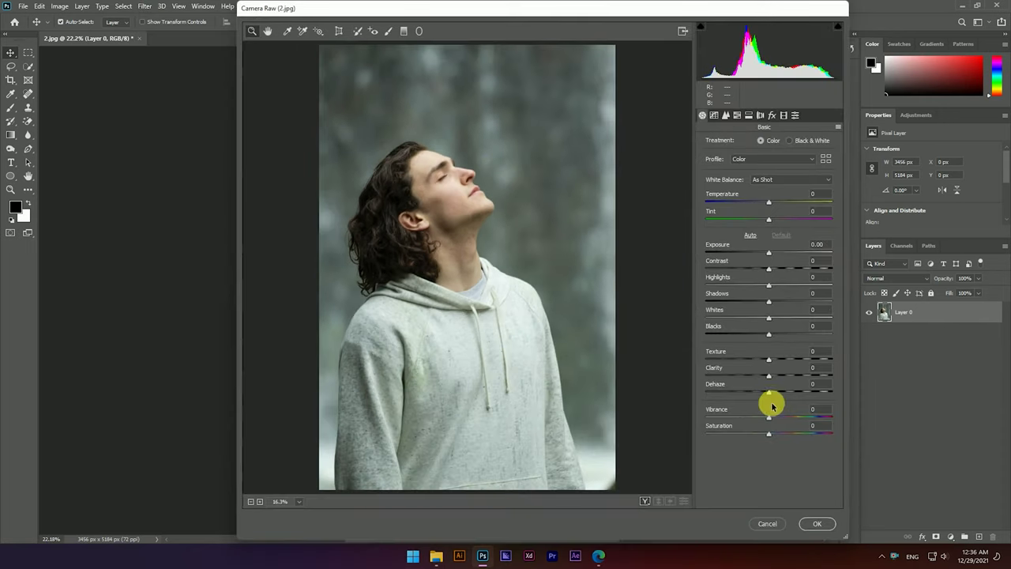
Set Camera Raw Clarity to +3 and Vibrance to +12, then apply the grade.
{"action": "left_click_drag", "start_coordinate": [779, 371], "coordinate": [778, 371]}
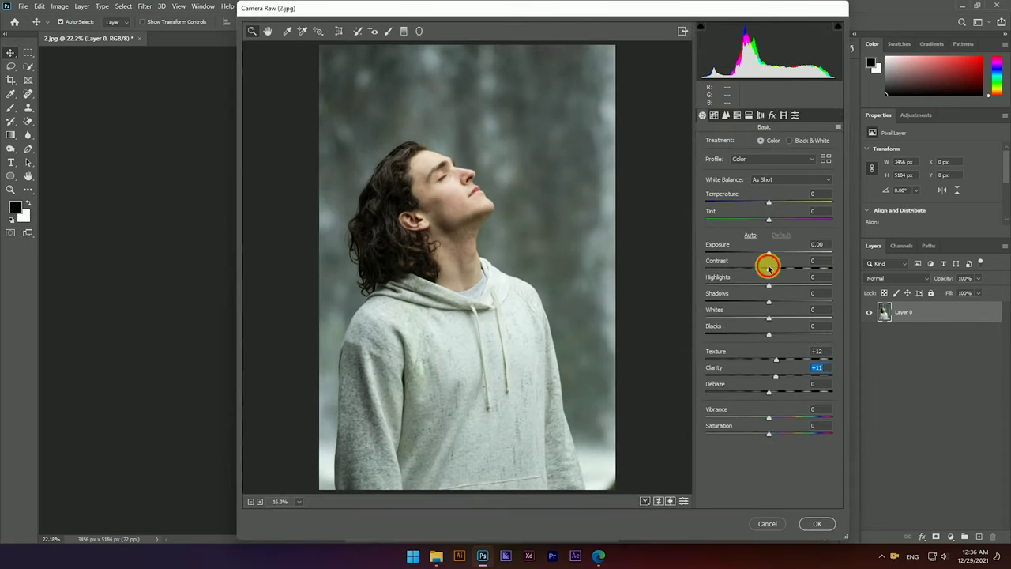
{"action": "left_click_drag", "start_coordinate": [775, 375], "coordinate": [771, 375]}
{"action": "left_click_drag", "start_coordinate": [768, 417], "coordinate": [776, 417]}
{"action": "left_click", "coordinate": [807, 524]}
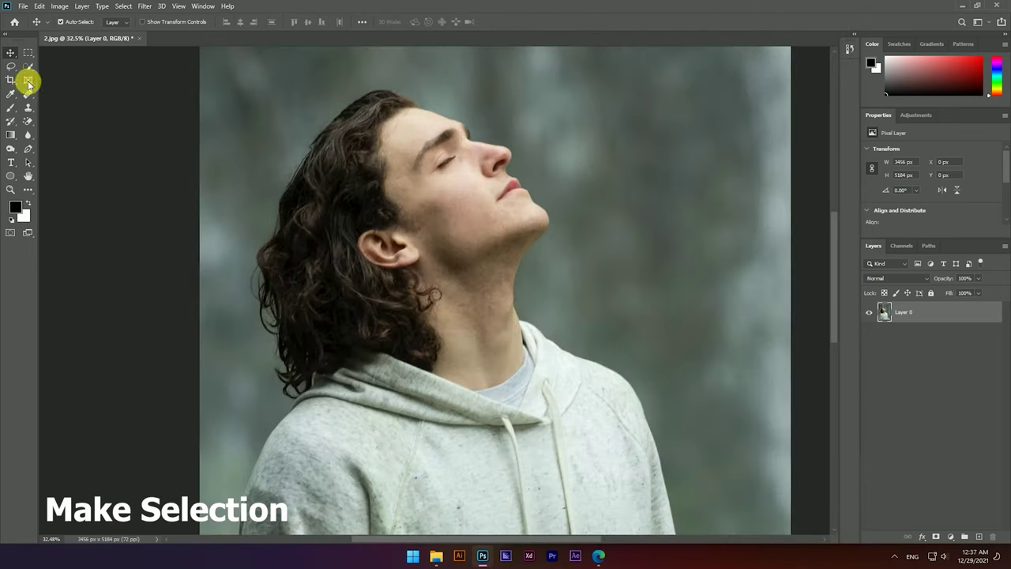
Quick-select the man, adding the hair loop and fixing the shoulder edge with the Lasso.
{"action": "left_click", "coordinate": [32, 67]}
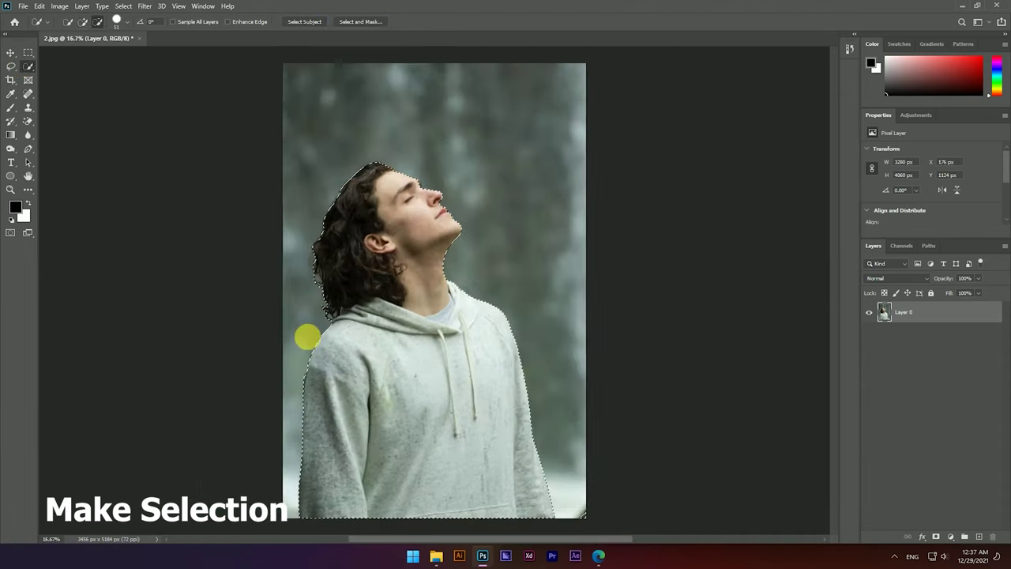
{"action": "scroll", "coordinate": [352, 306], "scroll_direction": "up", "scroll_amount": 3}
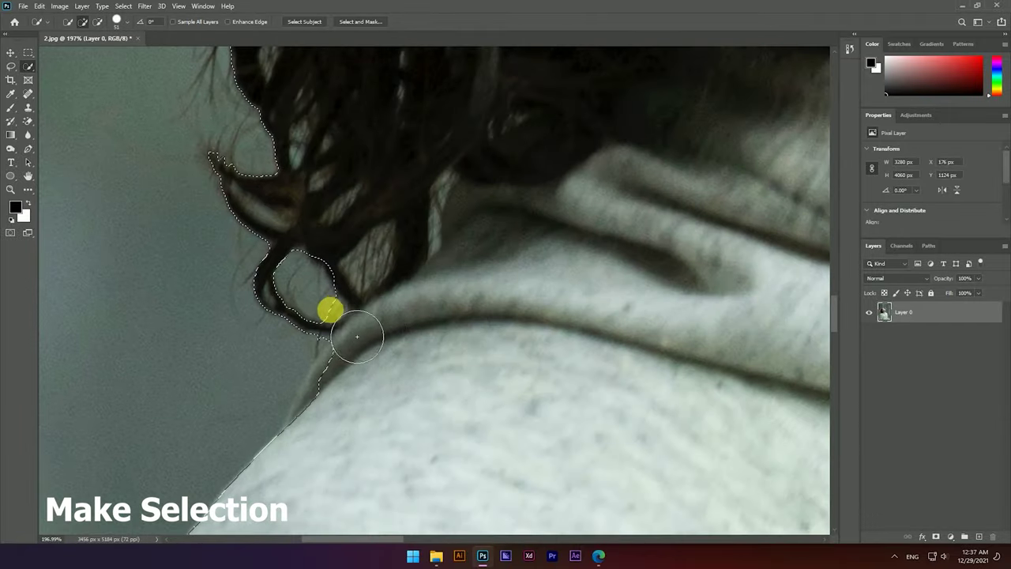
{"action": "left_click", "coordinate": [321, 307]}
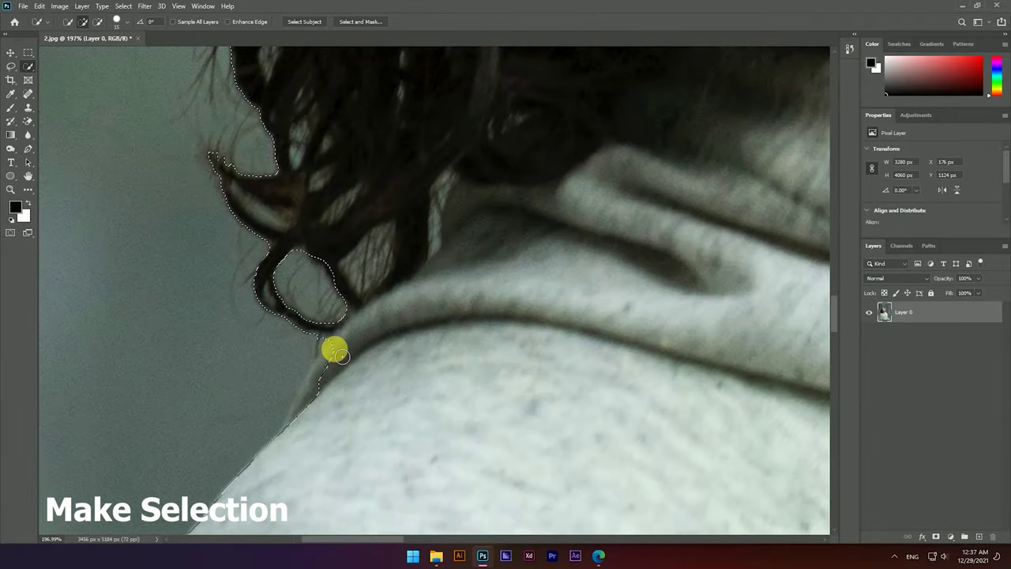
{"action": "left_click", "coordinate": [18, 69]}
{"action": "left_click_drag", "start_coordinate": [333, 340], "coordinate": [303, 372]}
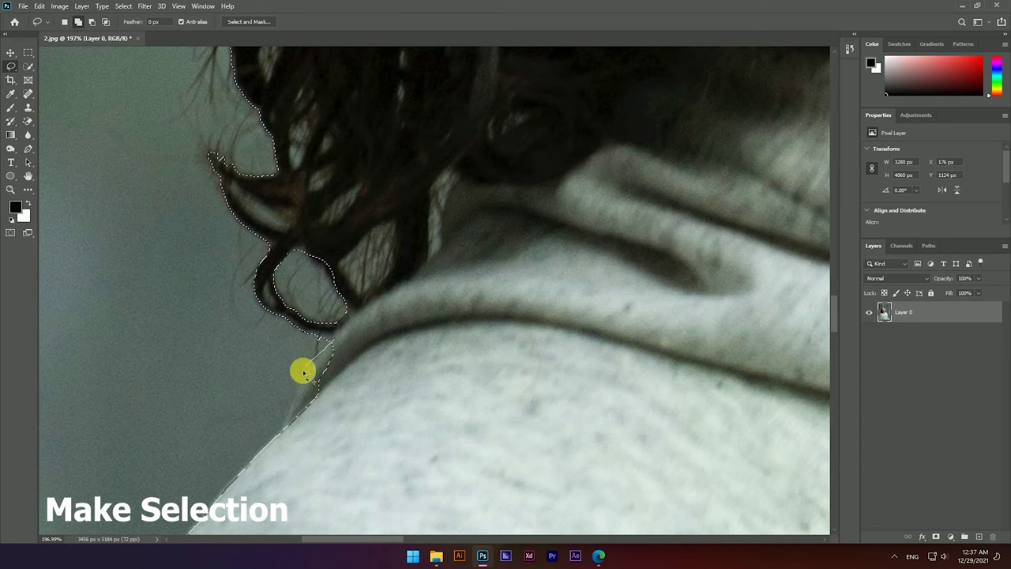
{"action": "left_click_drag", "start_coordinate": [282, 467], "coordinate": [325, 377]}
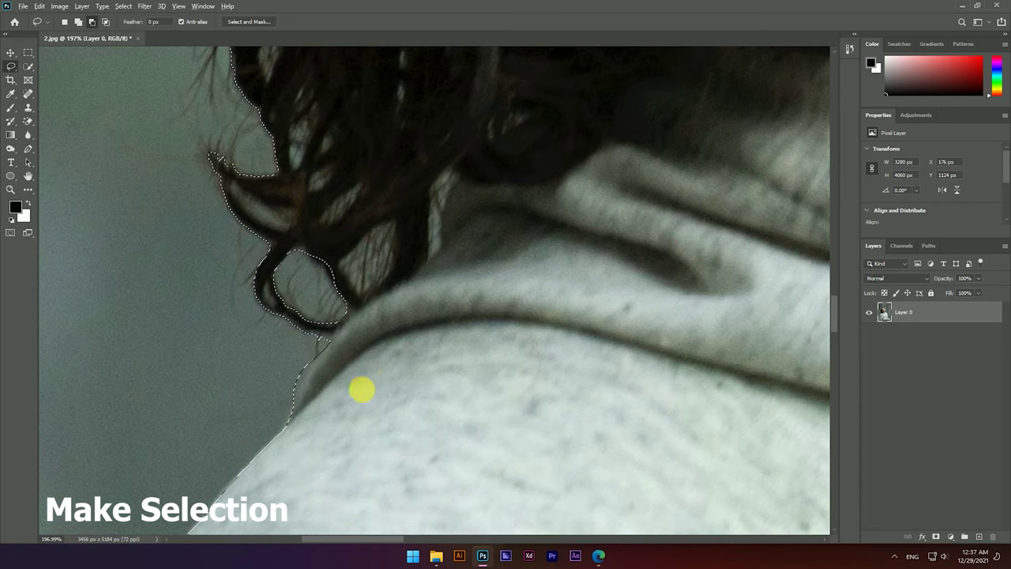
Correct the selection along the man's nose edge with the Lasso.
{"action": "scroll", "coordinate": [366, 377], "scroll_direction": "down", "scroll_amount": 3}
{"action": "scroll", "coordinate": [355, 397], "scroll_direction": "down", "scroll_amount": 2}
{"action": "scroll", "coordinate": [490, 178], "scroll_direction": "up", "scroll_amount": 3}
{"action": "scroll", "coordinate": [492, 164], "scroll_direction": "up", "scroll_amount": 3}
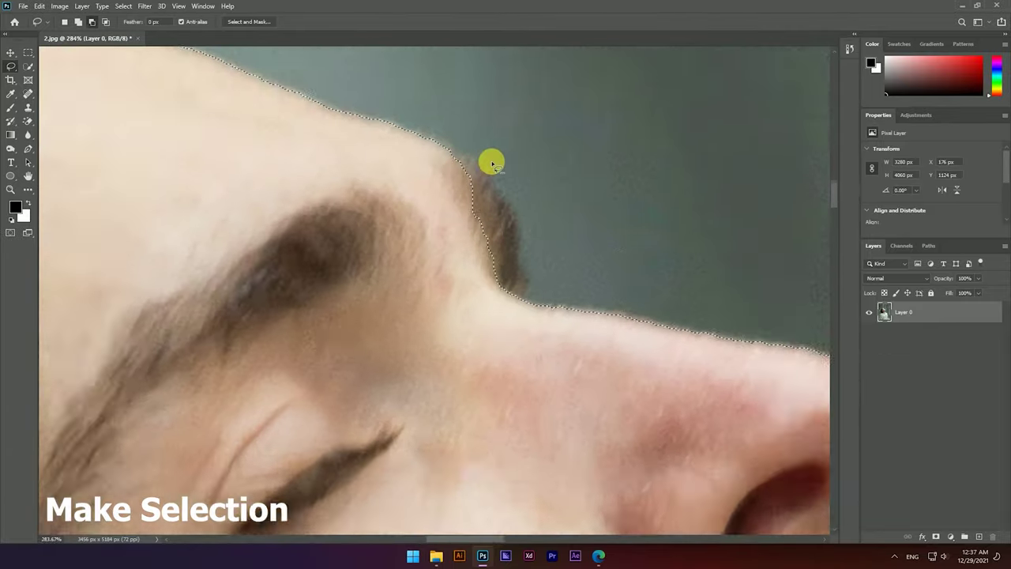
{"action": "scroll", "coordinate": [491, 164], "scroll_direction": "up", "scroll_amount": 1}
{"action": "mouse_move", "coordinate": [422, 137]}
{"action": "left_mouse_down"}
{"action": "mouse_move", "coordinate": [498, 194]}
{"action": "mouse_move", "coordinate": [532, 295]}
{"action": "left_mouse_up"}
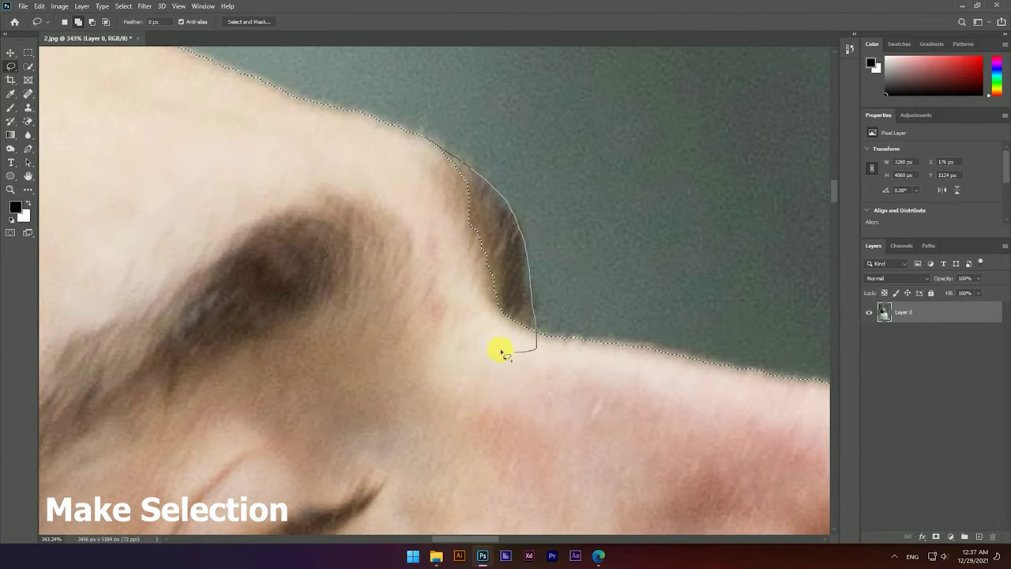
{"action": "left_click_drag", "start_coordinate": [425, 142], "coordinate": [426, 144]}
Reshape the selection along the hair edge.
{"action": "scroll", "coordinate": [526, 280], "scroll_direction": "down", "scroll_amount": 3}
{"action": "scroll", "coordinate": [289, 135], "scroll_direction": "up", "scroll_amount": 2}
{"action": "scroll", "coordinate": [343, 237], "scroll_direction": "up", "scroll_amount": 1}
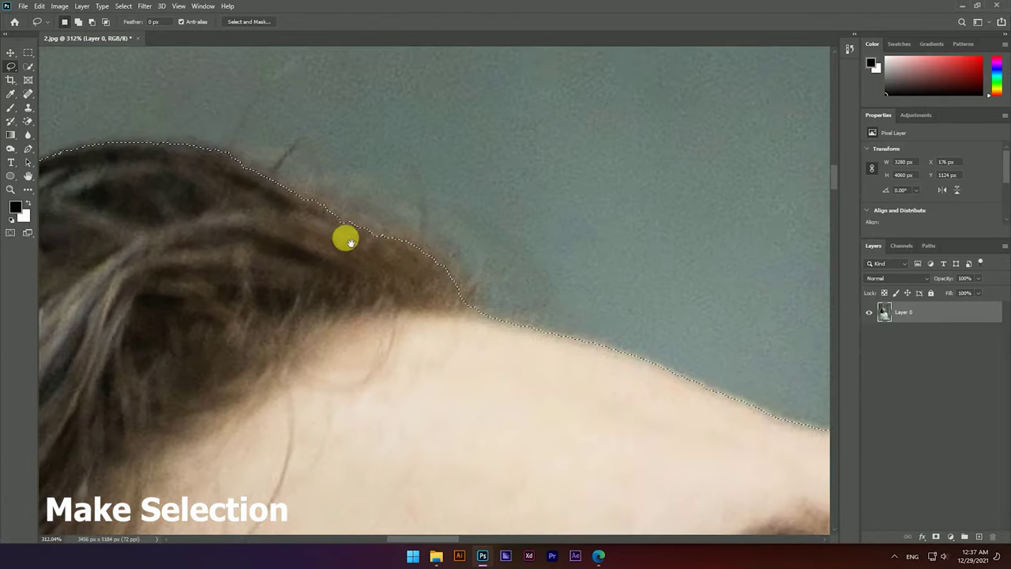
{"action": "mouse_move", "coordinate": [225, 156]}
{"action": "left_mouse_down"}
{"action": "mouse_move", "coordinate": [350, 203]}
{"action": "mouse_move", "coordinate": [463, 271]}
{"action": "mouse_move", "coordinate": [402, 311]}
{"action": "mouse_move", "coordinate": [398, 252]}
{"action": "left_mouse_up"}
Fix the selection at the hoodie's lower-right edge and enter Select and Mask.
{"action": "scroll", "coordinate": [397, 251], "scroll_direction": "down", "scroll_amount": 2}
{"action": "scroll", "coordinate": [496, 210], "scroll_direction": "down", "scroll_amount": 2}
{"action": "scroll", "coordinate": [422, 354], "scroll_direction": "down", "scroll_amount": 2}
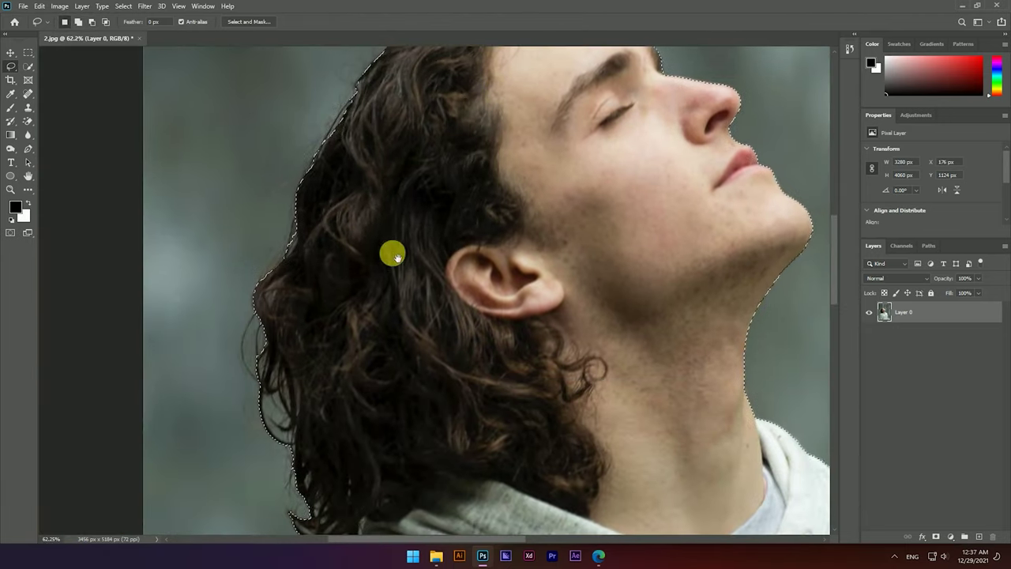
{"action": "scroll", "coordinate": [393, 252], "scroll_direction": "down", "scroll_amount": 2}
{"action": "scroll", "coordinate": [516, 273], "scroll_direction": "up", "scroll_amount": 3}
{"action": "scroll", "coordinate": [530, 296], "scroll_direction": "up", "scroll_amount": 3}
{"action": "scroll", "coordinate": [523, 241], "scroll_direction": "down", "scroll_amount": 3}
{"action": "scroll", "coordinate": [563, 301], "scroll_direction": "down", "scroll_amount": 4}
{"action": "scroll", "coordinate": [563, 301], "scroll_direction": "up", "scroll_amount": 2}
{"action": "scroll", "coordinate": [535, 214], "scroll_direction": "up", "scroll_amount": 3}
{"action": "mouse_move", "coordinate": [661, 406]}
{"action": "left_mouse_down"}
{"action": "mouse_move", "coordinate": [600, 387]}
{"action": "mouse_move", "coordinate": [579, 416]}
{"action": "left_mouse_up"}
{"action": "scroll", "coordinate": [604, 384], "scroll_direction": "down", "scroll_amount": 2}
{"action": "scroll", "coordinate": [196, 416], "scroll_direction": "up", "scroll_amount": 1}
{"action": "scroll", "coordinate": [189, 402], "scroll_direction": "up", "scroll_amount": 2}
{"action": "scroll", "coordinate": [253, 427], "scroll_direction": "down", "scroll_amount": 3}
{"action": "scroll", "coordinate": [253, 427], "scroll_direction": "down", "scroll_amount": 2}
{"action": "scroll", "coordinate": [237, 323], "scroll_direction": "up", "scroll_amount": 2}
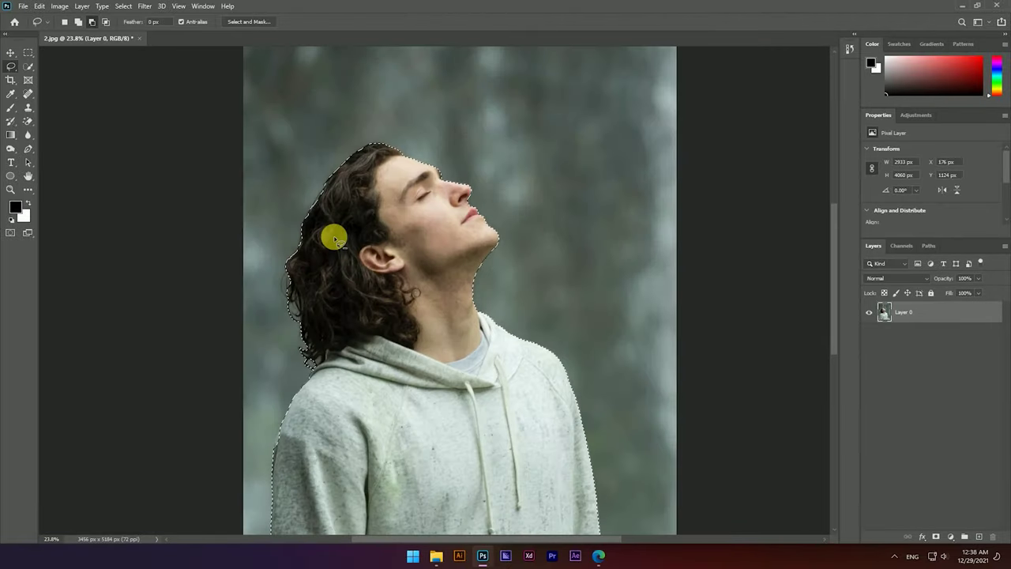
{"action": "left_click", "coordinate": [261, 22]}
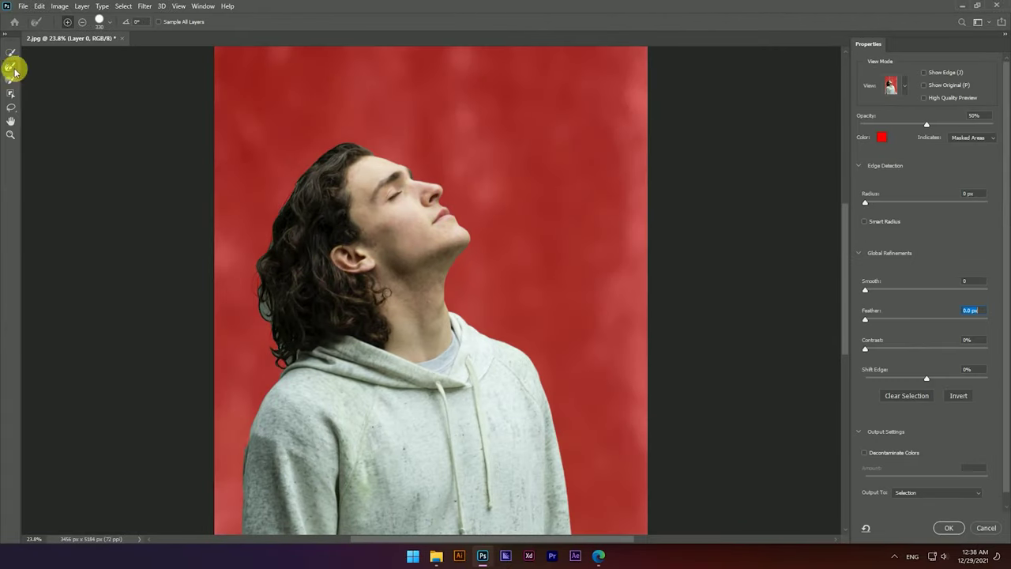
Refine the hair edge with Smooth 4, Feather 1 px, Radius 1 px, Shift Edge -1%.
{"action": "left_click", "coordinate": [7, 68]}
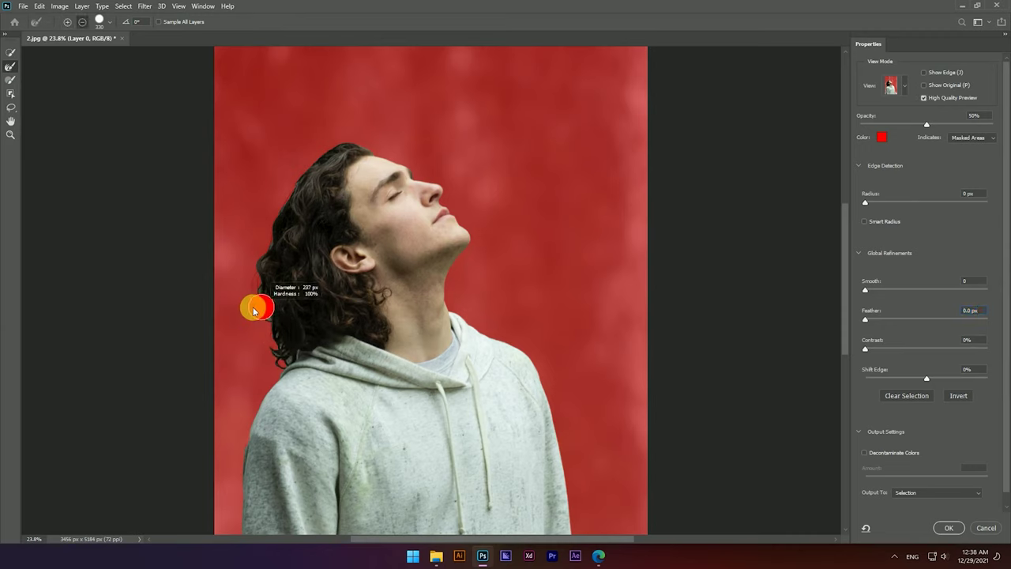
{"action": "mouse_move", "coordinate": [264, 302]}
{"action": "left_mouse_down"}
{"action": "mouse_move", "coordinate": [280, 249]}
{"action": "mouse_move", "coordinate": [276, 366]}
{"action": "mouse_move", "coordinate": [260, 381]}
{"action": "mouse_move", "coordinate": [251, 422]}
{"action": "left_mouse_up"}
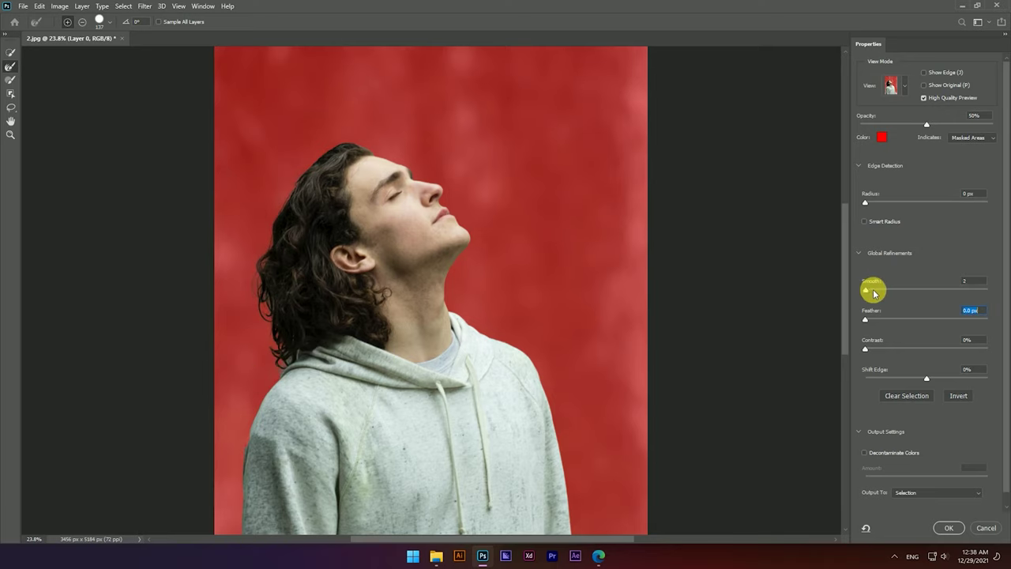
{"action": "left_click_drag", "start_coordinate": [871, 292], "coordinate": [870, 291]}
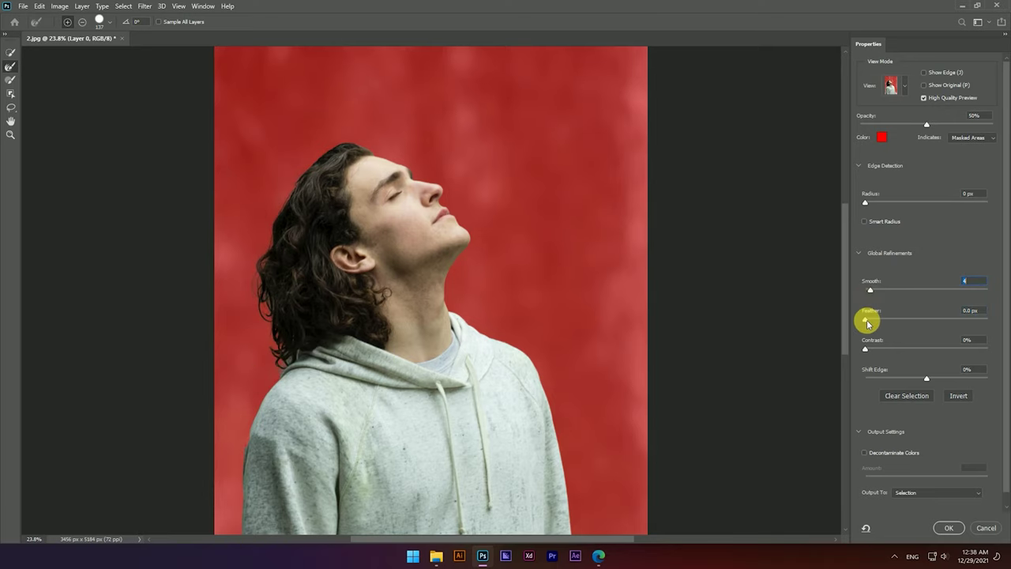
{"action": "left_click", "coordinate": [872, 321]}
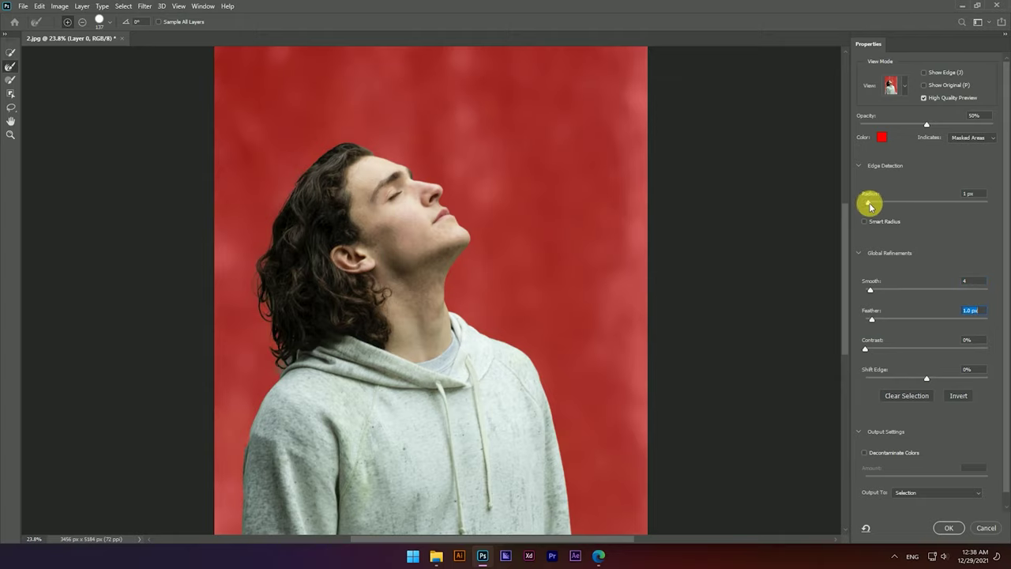
{"action": "left_click", "coordinate": [871, 203]}
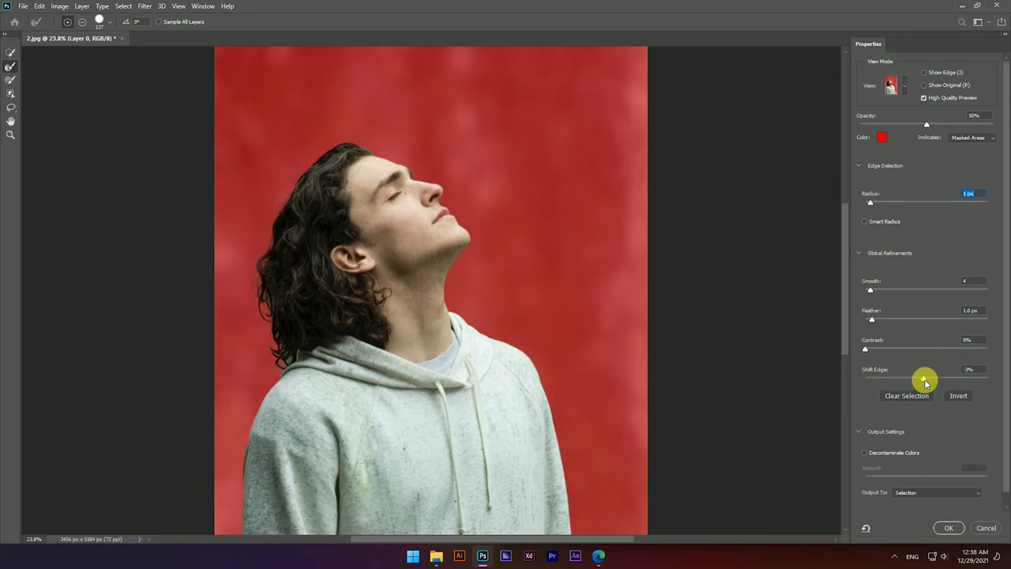
{"action": "left_click", "coordinate": [925, 379]}
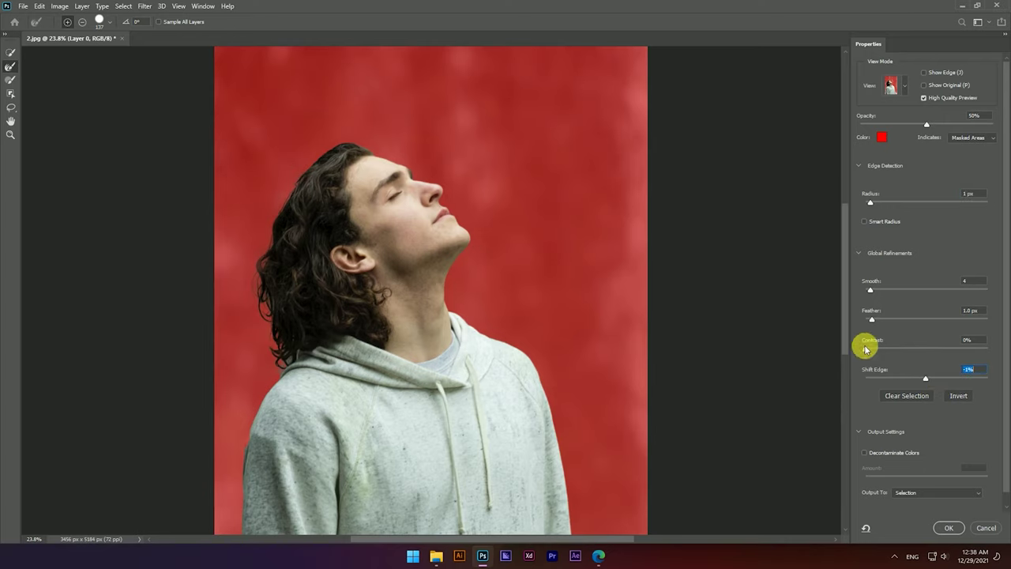
{"action": "left_click", "coordinate": [949, 527]}
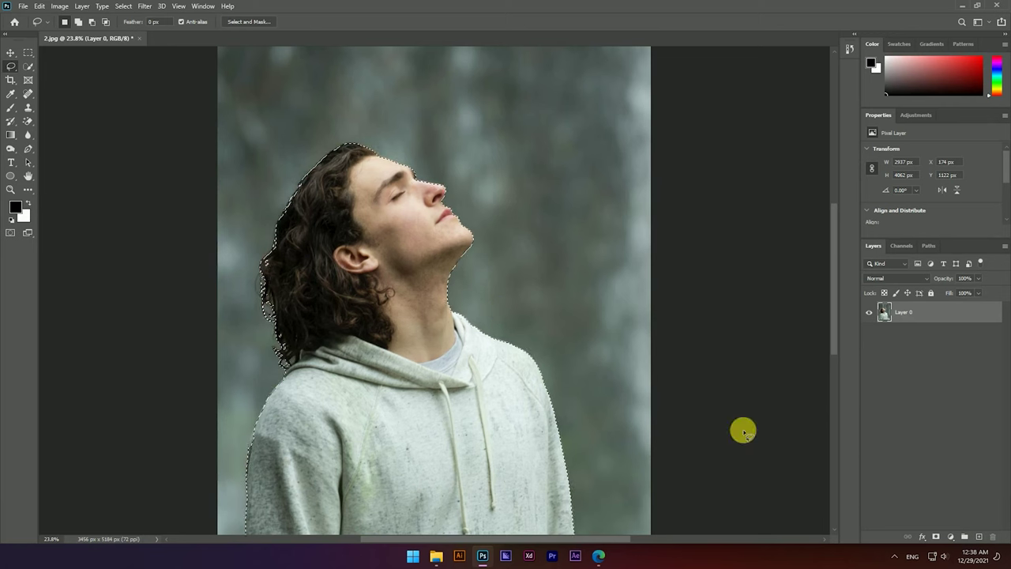
Copy the selected man onto Layer 1 and hide the original Layer 0.
{"action": "key", "text": "ctrl+j"}
{"action": "left_click", "coordinate": [869, 334]}
{"action": "left_click", "coordinate": [870, 333]}
{"action": "left_click", "coordinate": [870, 333]}
Place bokeh image 5 into the document.
{"action": "scroll", "coordinate": [576, 203], "scroll_direction": "down", "scroll_amount": 1}
{"action": "scroll", "coordinate": [575, 203], "scroll_direction": "down", "scroll_amount": 2}
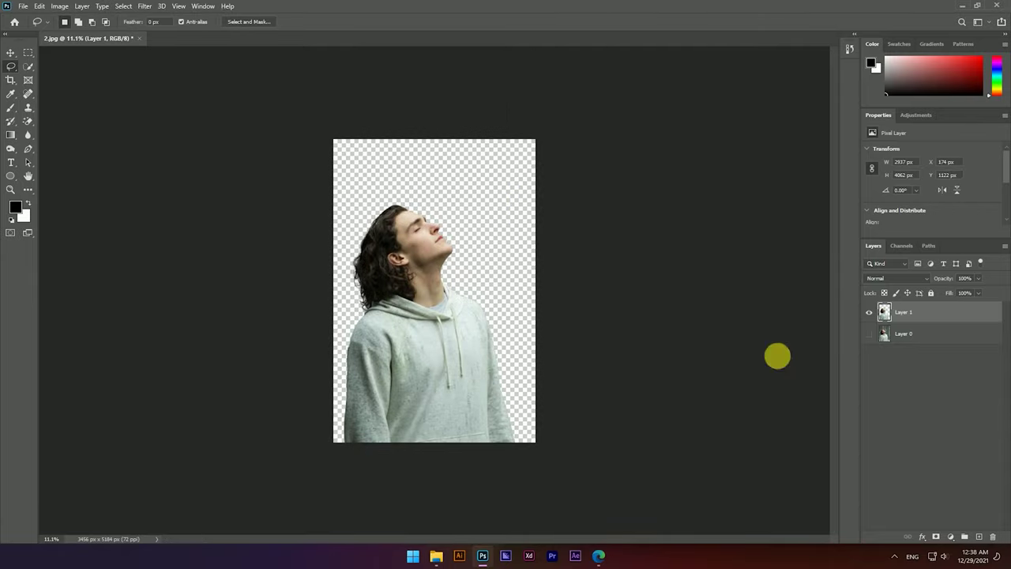
{"action": "left_click", "coordinate": [436, 555]}
{"action": "mouse_move", "coordinate": [860, 107]}
{"action": "left_mouse_down"}
{"action": "mouse_move", "coordinate": [515, 262]}
{"action": "mouse_move", "coordinate": [444, 267]}
{"action": "mouse_move", "coordinate": [523, 147]}
{"action": "mouse_move", "coordinate": [507, 130]}
{"action": "left_mouse_up"}
Stretch bokeh image 5 to cover the canvas and move it beneath the man's layer.
{"action": "left_click_drag", "start_coordinate": [510, 294], "coordinate": [535, 293]}
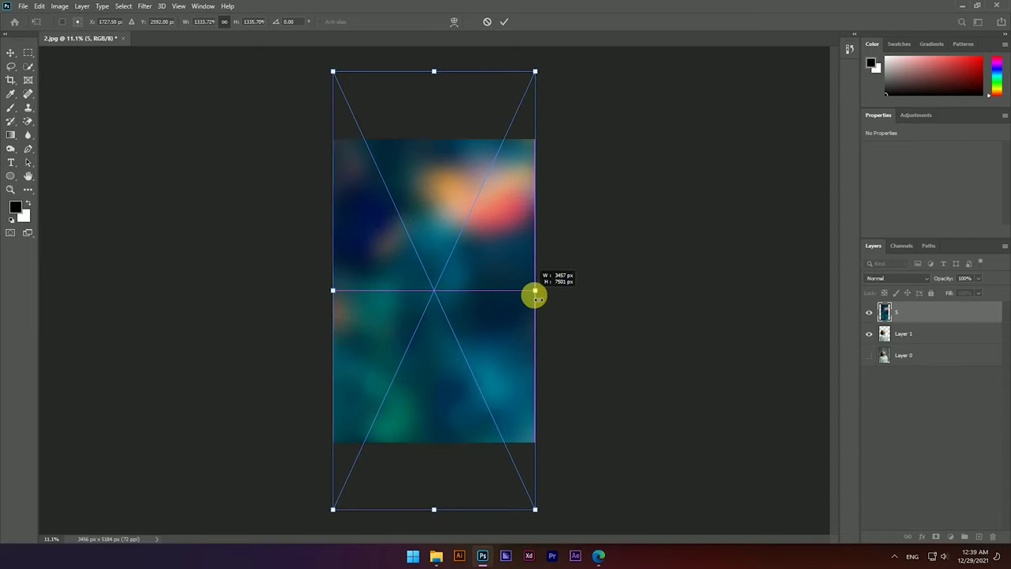
{"action": "left_click", "coordinate": [503, 21]}
{"action": "left_click_drag", "start_coordinate": [923, 319], "coordinate": [923, 353]}
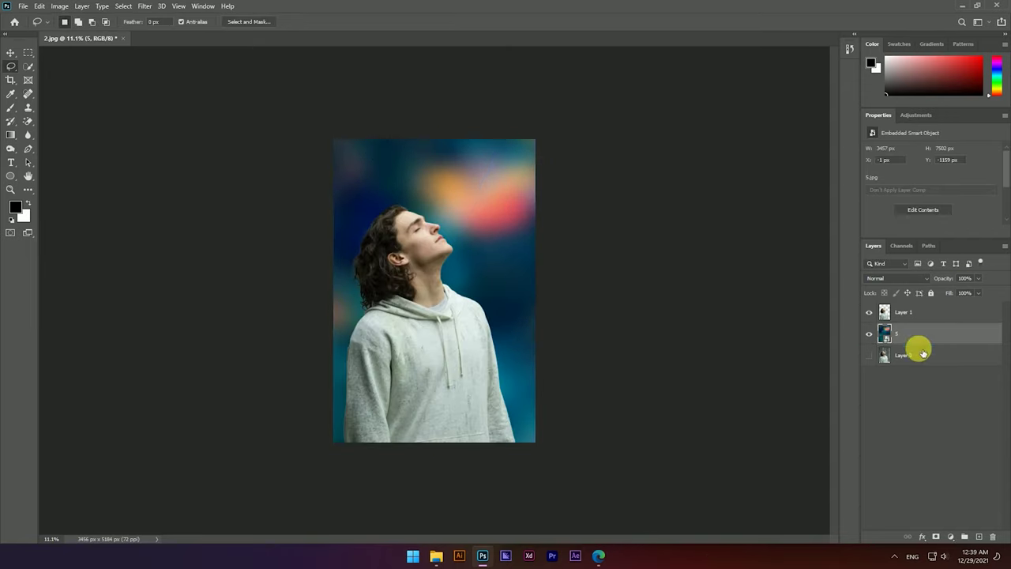
{"action": "scroll", "coordinate": [402, 319], "scroll_direction": "up", "scroll_amount": 2}
{"action": "key", "text": "v"}
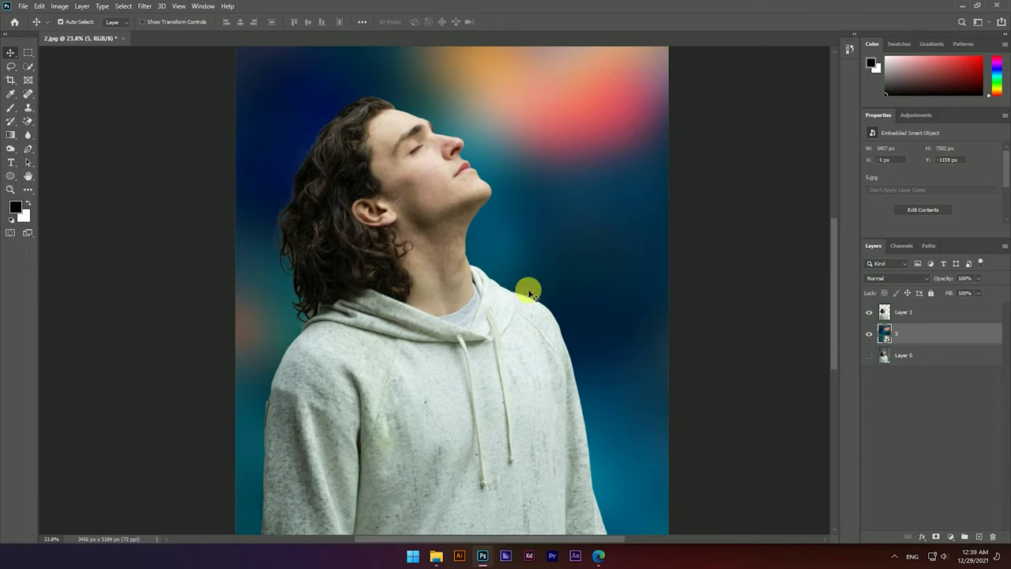
{"action": "scroll", "coordinate": [423, 183], "scroll_direction": "up", "scroll_amount": 1}
{"action": "scroll", "coordinate": [474, 156], "scroll_direction": "down", "scroll_amount": 2}
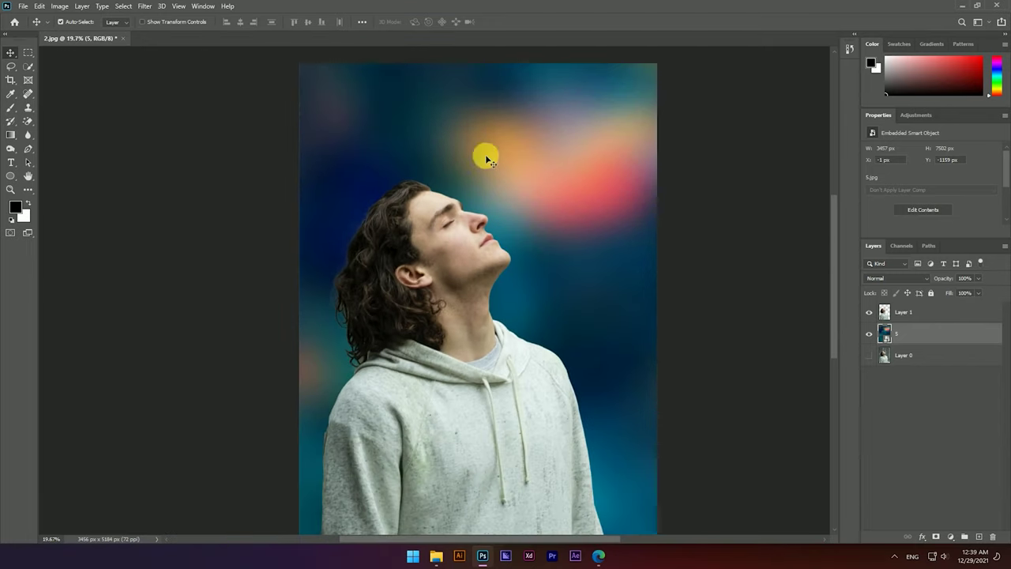
{"action": "left_click", "coordinate": [148, 10]}
Blur the bokeh layer with a 26.3-pixel Gaussian Blur and collapse its Smart Filters.
{"action": "left_click", "coordinate": [294, 155]}
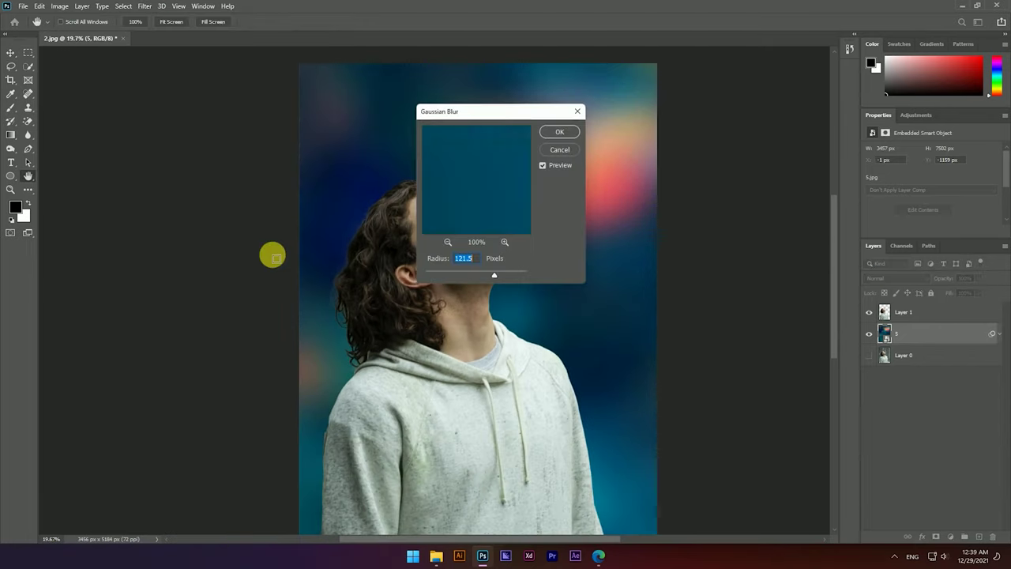
{"action": "left_click_drag", "start_coordinate": [485, 111], "coordinate": [722, 113]}
{"action": "left_click", "coordinate": [700, 279]}
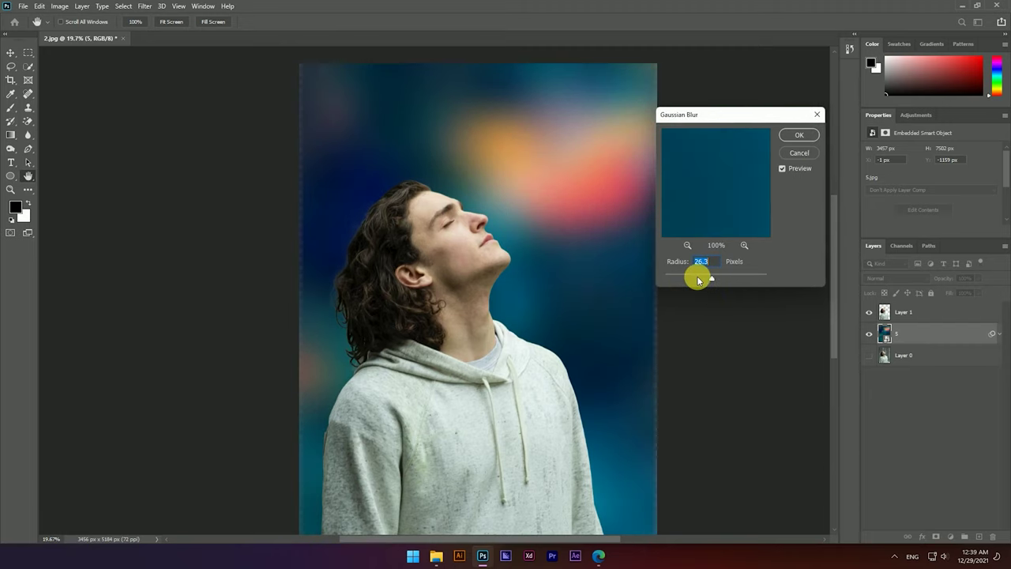
{"action": "left_click", "coordinate": [799, 135]}
{"action": "left_click", "coordinate": [1001, 336]}
{"action": "right_click", "coordinate": [962, 332]}
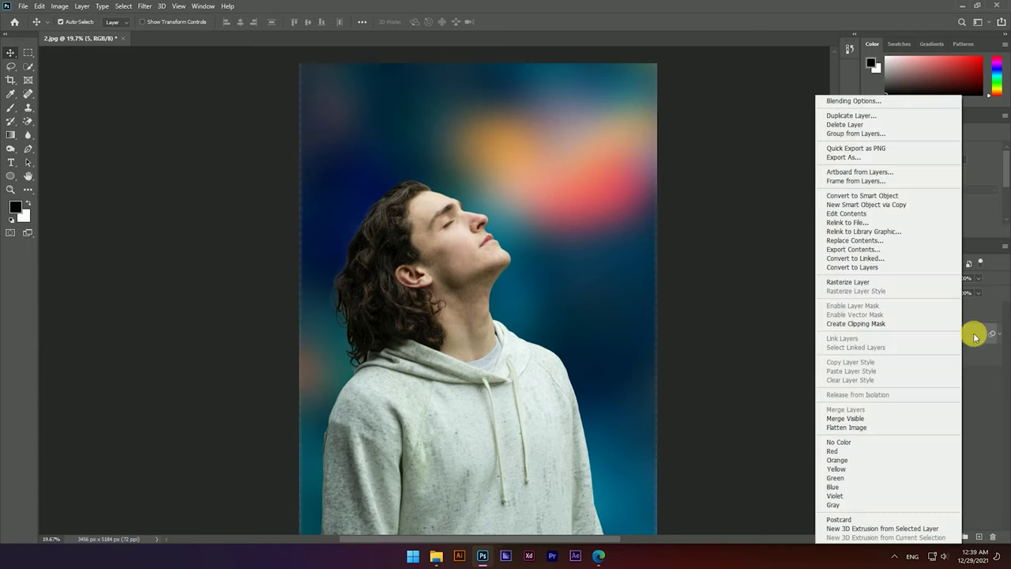
Duplicate the blurred bokeh layer and merge the copies into a single layer, 5 copy 10.
{"action": "key", "text": "ctrl+j"}
{"action": "key", "text": "ctrl+j"}
{"action": "key", "text": "ctrl+j"}
{"action": "key", "text": "ctrl+j"}
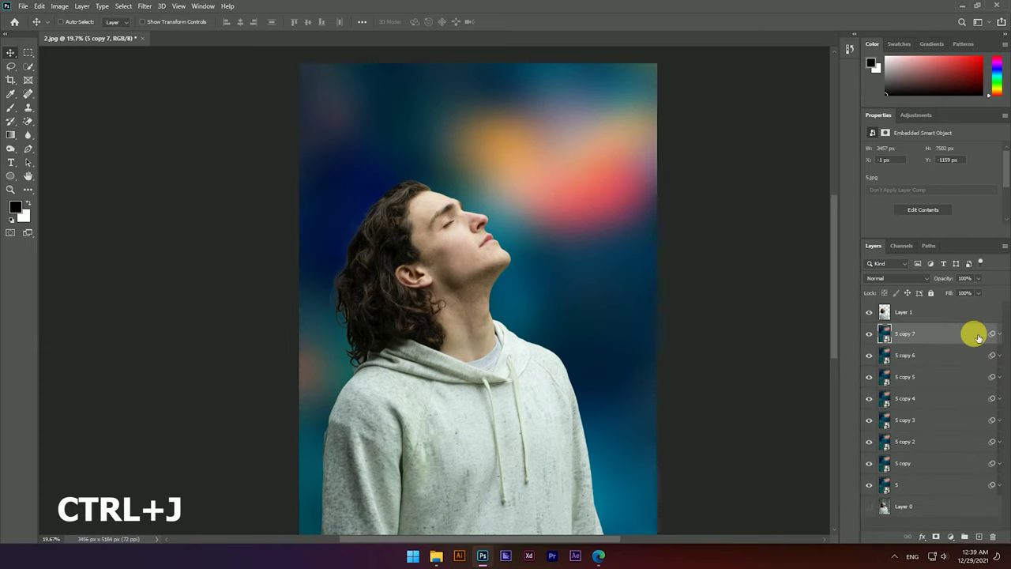
{"action": "left_click", "coordinate": [907, 485], "text": "shift"}
{"action": "right_click", "coordinate": [916, 485]}
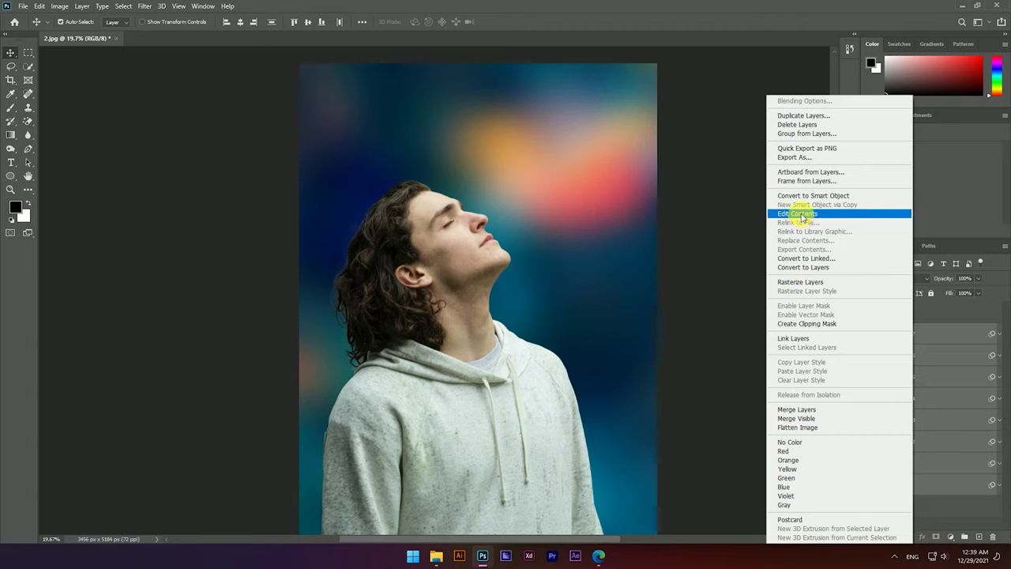
{"action": "left_click", "coordinate": [824, 409]}
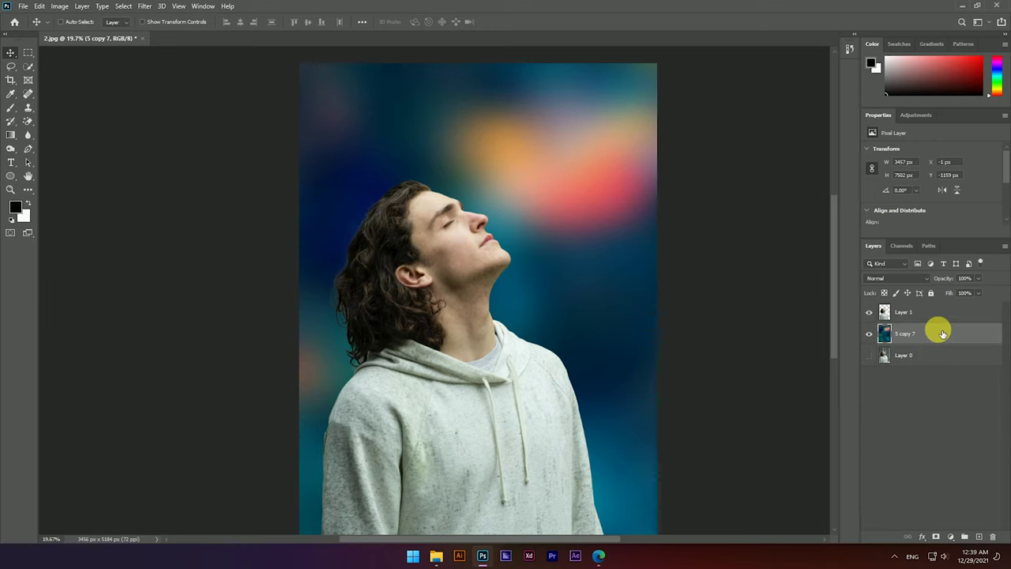
{"action": "left_click", "coordinate": [908, 399], "text": "shift"}
{"action": "right_click", "coordinate": [909, 398]}
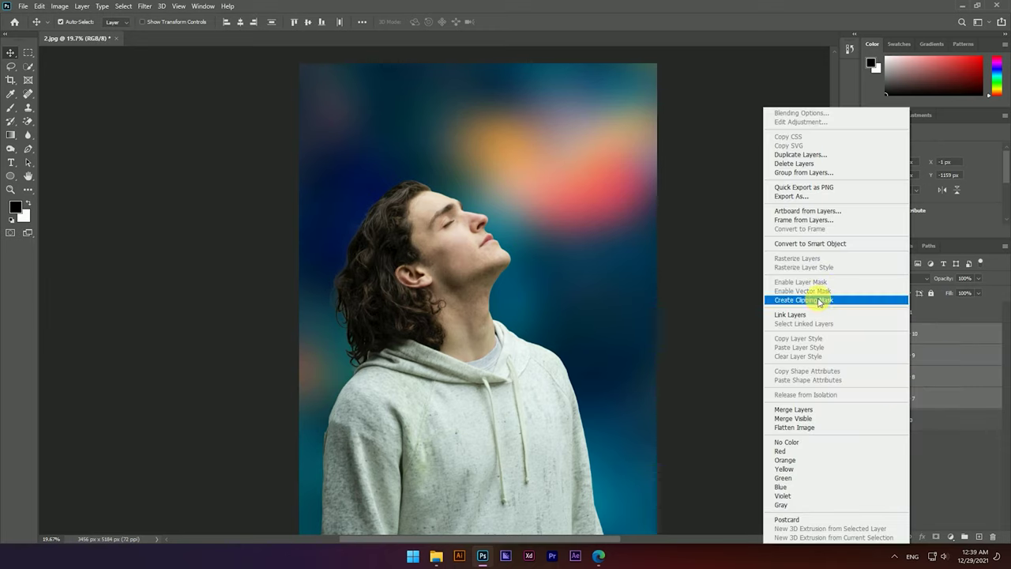
{"action": "left_click", "coordinate": [803, 411]}
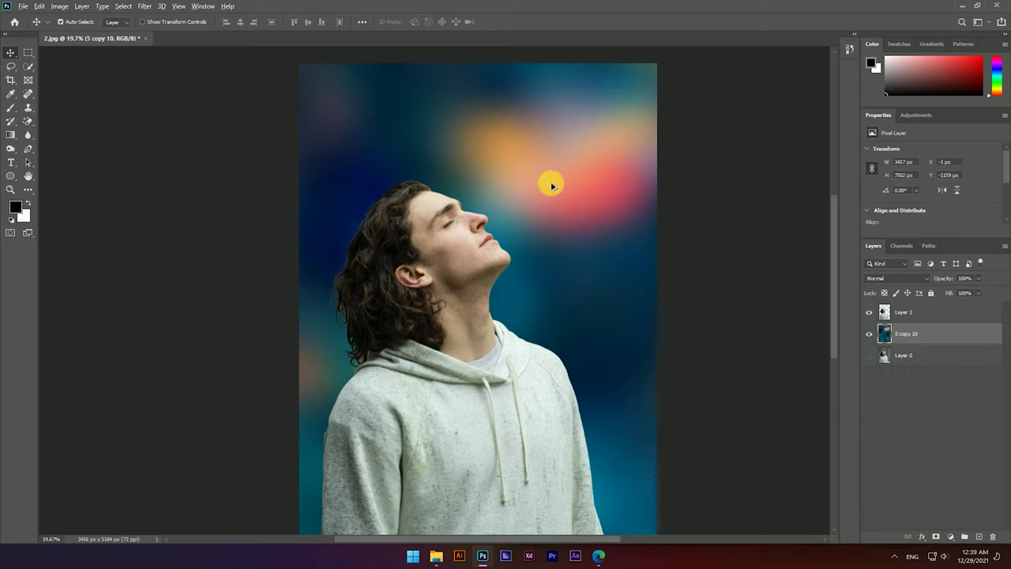
Move the cut-out man on Layer 1 lower in the frame.
{"action": "scroll", "coordinate": [377, 286], "scroll_direction": "down", "scroll_amount": 1}
{"action": "scroll", "coordinate": [399, 230], "scroll_direction": "up", "scroll_amount": 2}
{"action": "scroll", "coordinate": [442, 203], "scroll_direction": "down", "scroll_amount": 3}
{"action": "scroll", "coordinate": [353, 265], "scroll_direction": "up", "scroll_amount": 3}
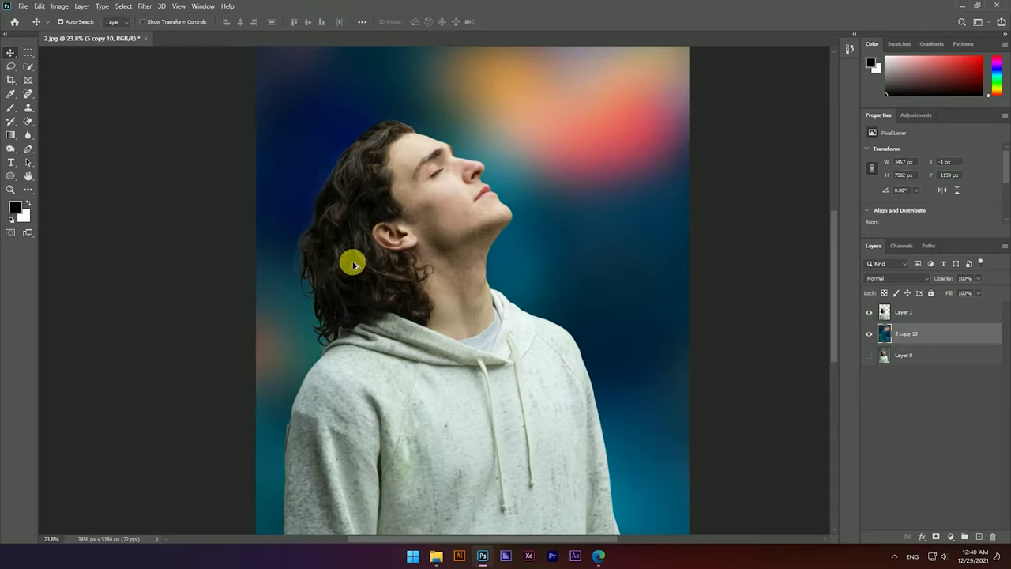
{"action": "scroll", "coordinate": [395, 201], "scroll_direction": "up", "scroll_amount": 3}
{"action": "scroll", "coordinate": [379, 183], "scroll_direction": "up", "scroll_amount": 2}
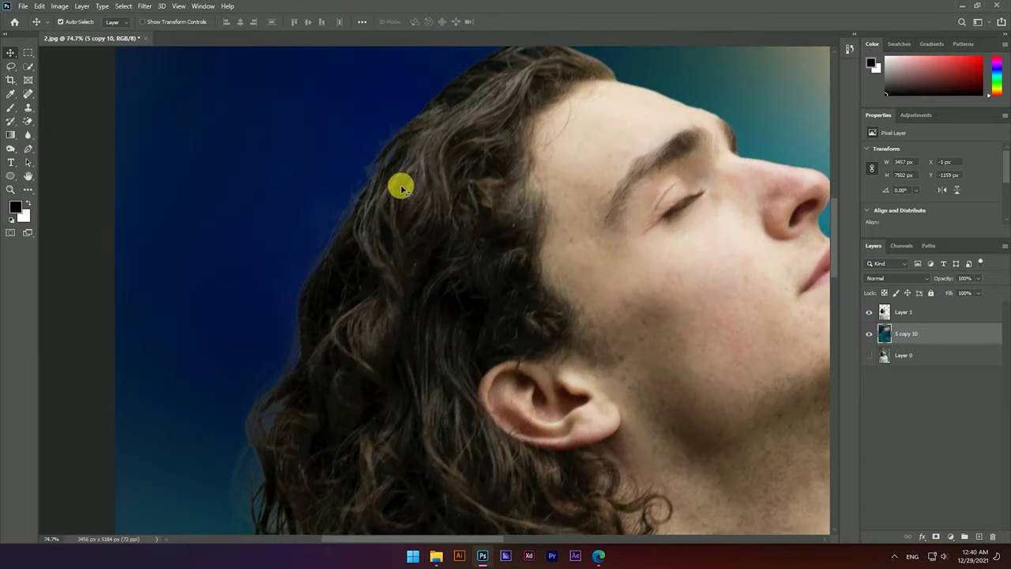
{"action": "scroll", "coordinate": [401, 188], "scroll_direction": "down", "scroll_amount": 5}
{"action": "scroll", "coordinate": [630, 248], "scroll_direction": "down", "scroll_amount": 1}
{"action": "scroll", "coordinate": [425, 322], "scroll_direction": "up", "scroll_amount": 3}
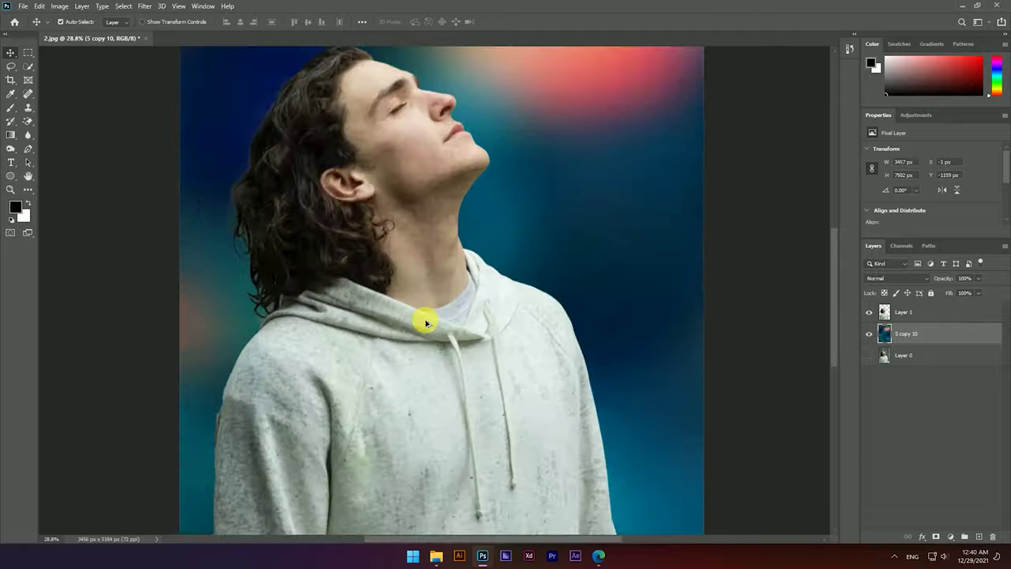
{"action": "scroll", "coordinate": [425, 322], "scroll_direction": "down", "scroll_amount": 2}
{"action": "scroll", "coordinate": [463, 316], "scroll_direction": "down", "scroll_amount": 2}
{"action": "scroll", "coordinate": [416, 312], "scroll_direction": "up", "scroll_amount": 1}
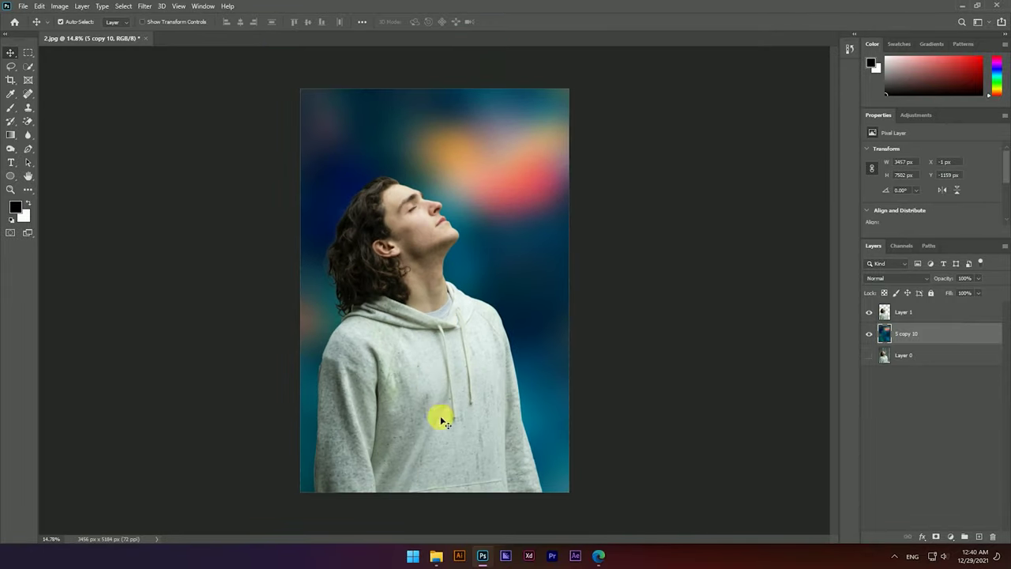
{"action": "left_click", "coordinate": [908, 313]}
{"action": "left_click_drag", "start_coordinate": [426, 321], "coordinate": [433, 370]}
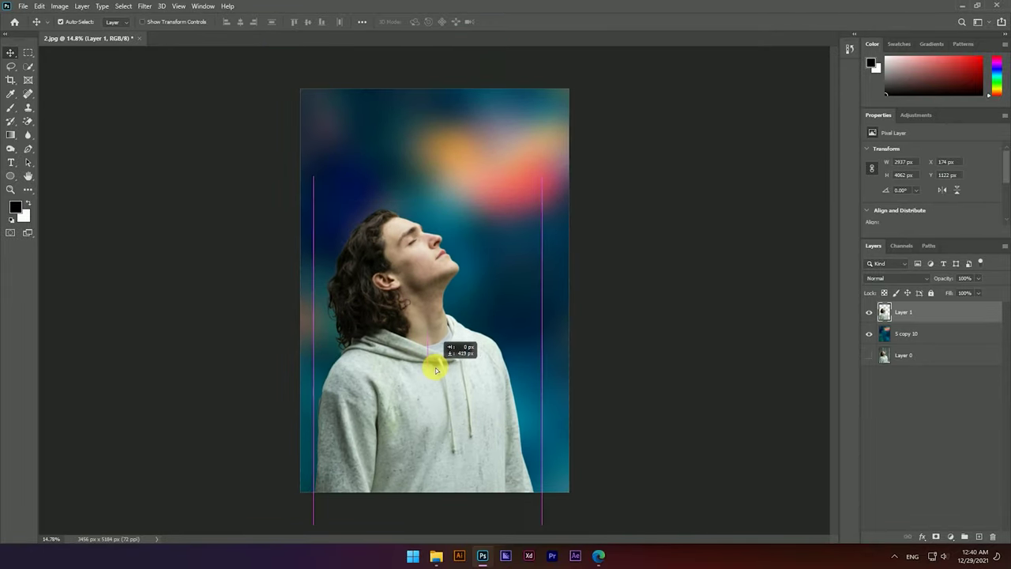
Place butterfly image 1 onto the canvas.
{"action": "left_click", "coordinate": [436, 555]}
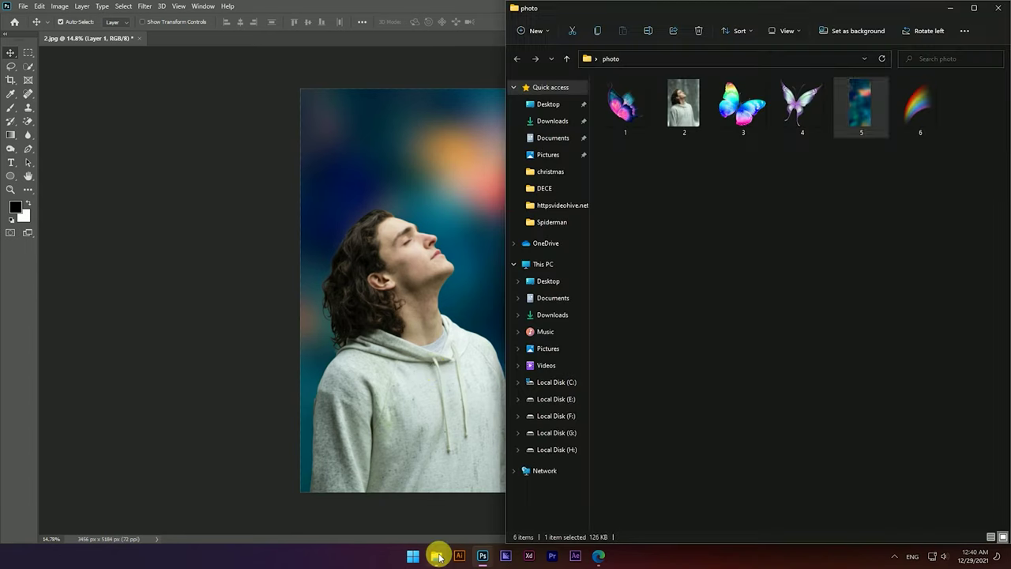
{"action": "mouse_move", "coordinate": [621, 119]}
{"action": "left_mouse_down"}
{"action": "mouse_move", "coordinate": [442, 200]}
{"action": "mouse_move", "coordinate": [435, 266]}
{"action": "mouse_move", "coordinate": [471, 235]}
{"action": "mouse_move", "coordinate": [556, 110]}
{"action": "mouse_move", "coordinate": [555, 93]}
{"action": "left_mouse_up"}
{"action": "scroll", "coordinate": [436, 268], "scroll_direction": "up", "scroll_amount": 2}
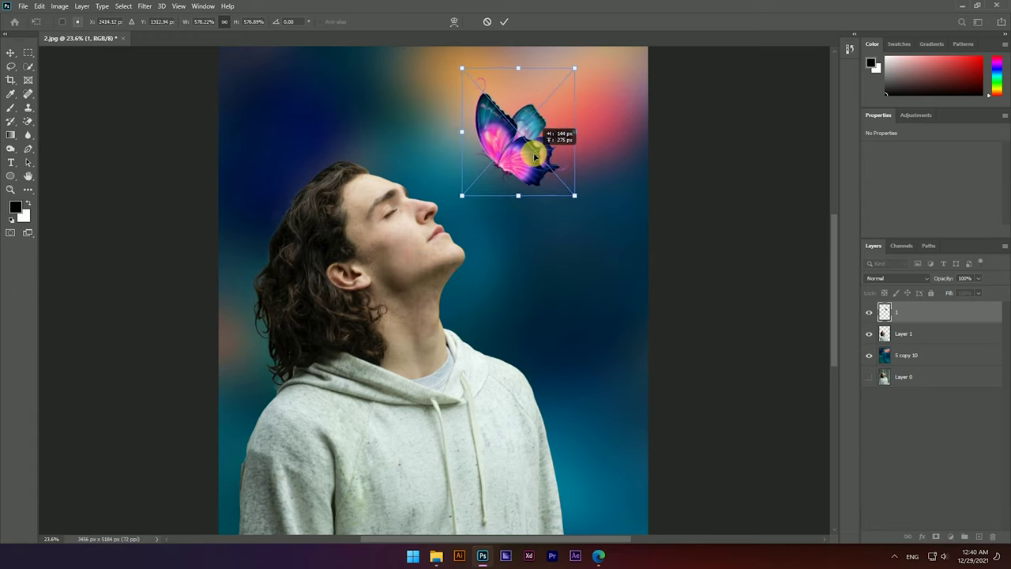
Commit the resized butterfly and nudge it up just above the man's face.
{"action": "left_click", "coordinate": [504, 21]}
{"action": "scroll", "coordinate": [575, 209], "scroll_direction": "down", "scroll_amount": 2}
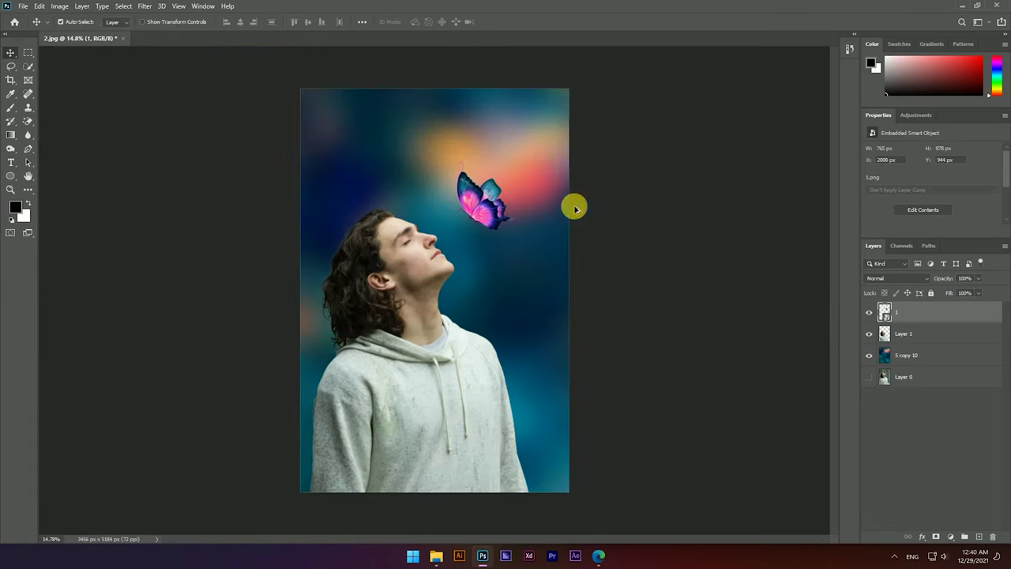
{"action": "left_click_drag", "start_coordinate": [482, 201], "coordinate": [482, 185]}
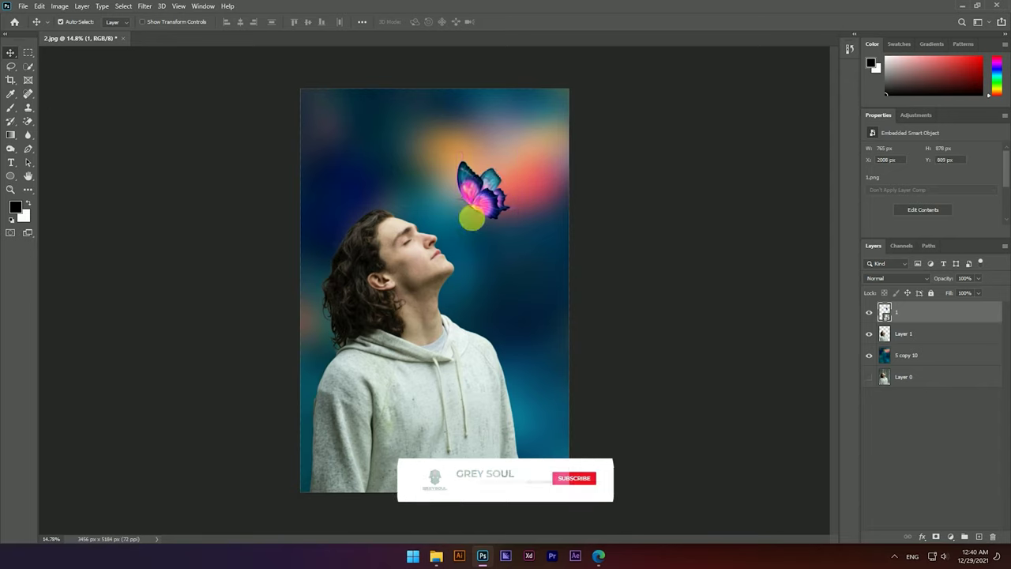
{"action": "scroll", "coordinate": [428, 202], "scroll_direction": "up", "scroll_amount": 2}
{"action": "scroll", "coordinate": [480, 207], "scroll_direction": "up", "scroll_amount": 3}
{"action": "scroll", "coordinate": [499, 242], "scroll_direction": "down", "scroll_amount": 1}
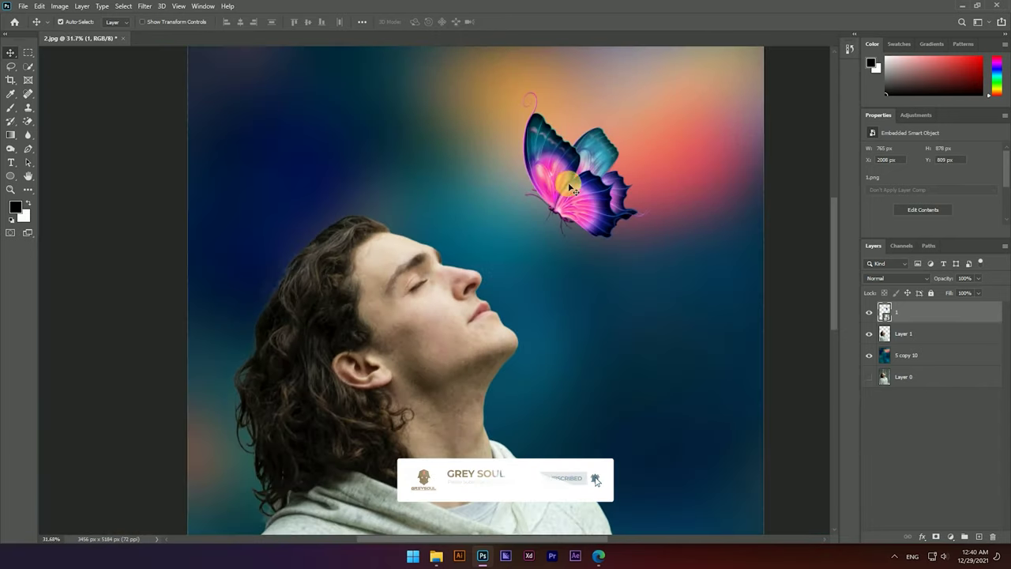
{"action": "scroll", "coordinate": [462, 241], "scroll_direction": "down", "scroll_amount": 3}
{"action": "scroll", "coordinate": [419, 180], "scroll_direction": "up", "scroll_amount": 3}
{"action": "scroll", "coordinate": [497, 172], "scroll_direction": "down", "scroll_amount": 2}
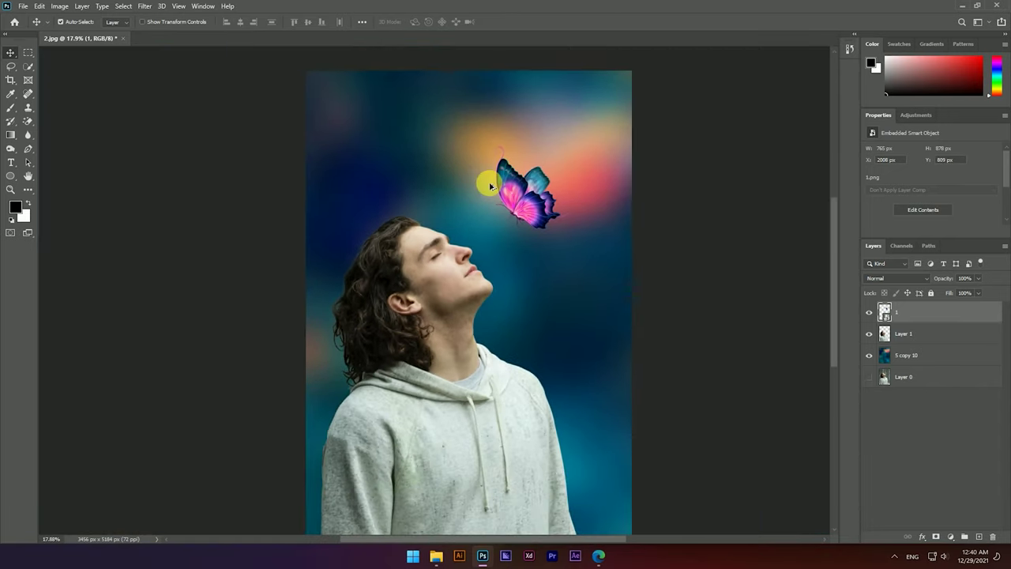
{"action": "scroll", "coordinate": [414, 205], "scroll_direction": "up", "scroll_amount": 1}
{"action": "scroll", "coordinate": [571, 306], "scroll_direction": "down", "scroll_amount": 2}
{"action": "left_click", "coordinate": [534, 338]}
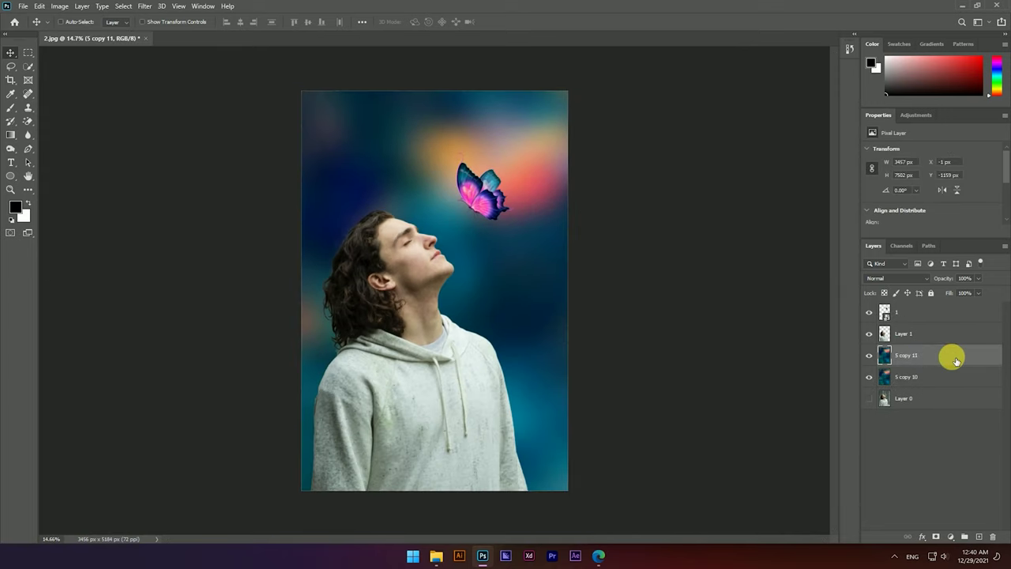
Move 5 copy 11 above the man and blend it in Soft Light at 50% opacity.
{"action": "left_click_drag", "start_coordinate": [955, 361], "coordinate": [934, 337]}
{"action": "left_click", "coordinate": [890, 278]}
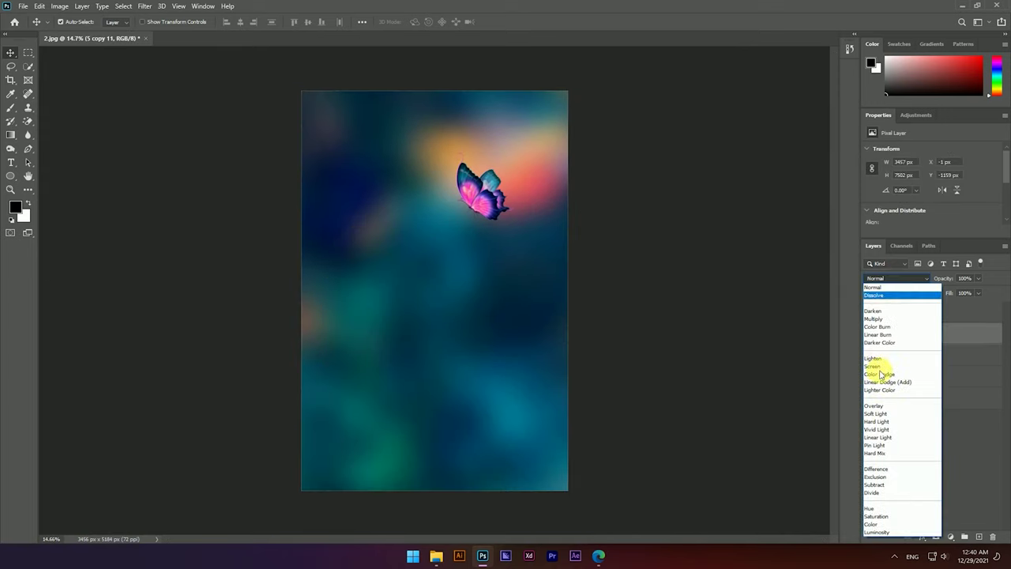
{"action": "left_click", "coordinate": [881, 413]}
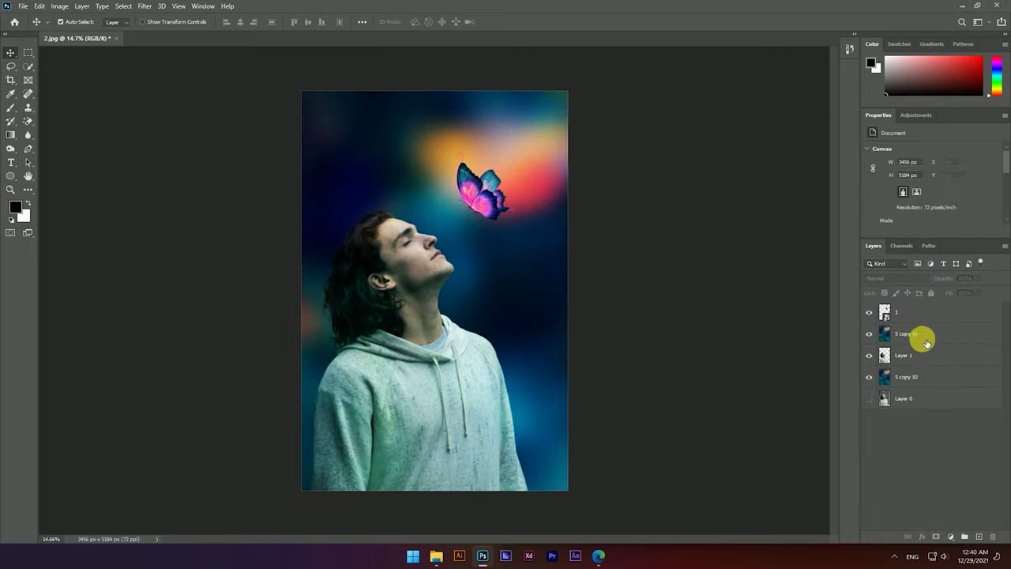
{"action": "left_click", "coordinate": [890, 277]}
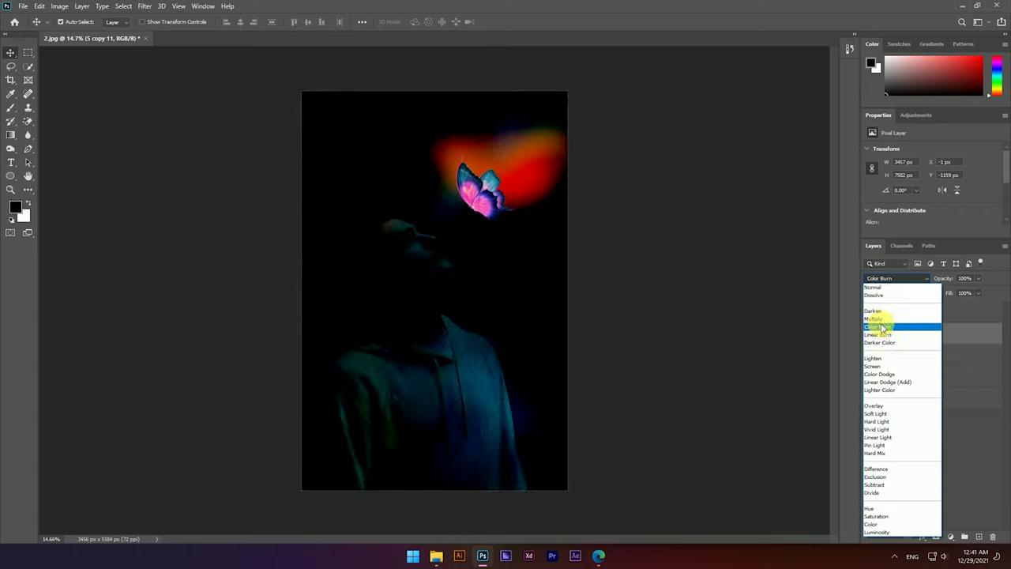
{"action": "left_click", "coordinate": [881, 413]}
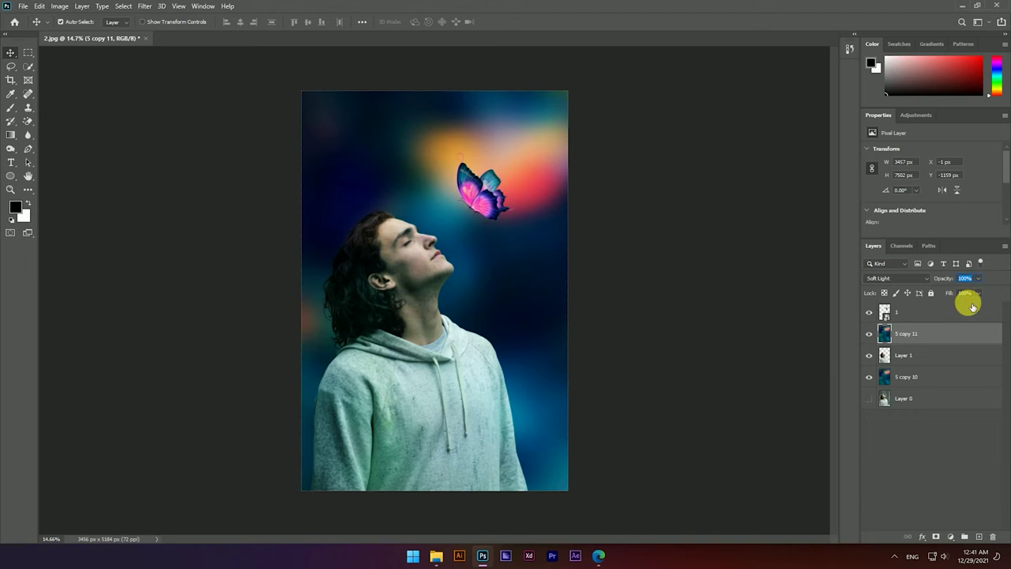
{"action": "type", "text": "50"}
{"action": "scroll", "coordinate": [361, 293], "scroll_direction": "up", "scroll_amount": 5}
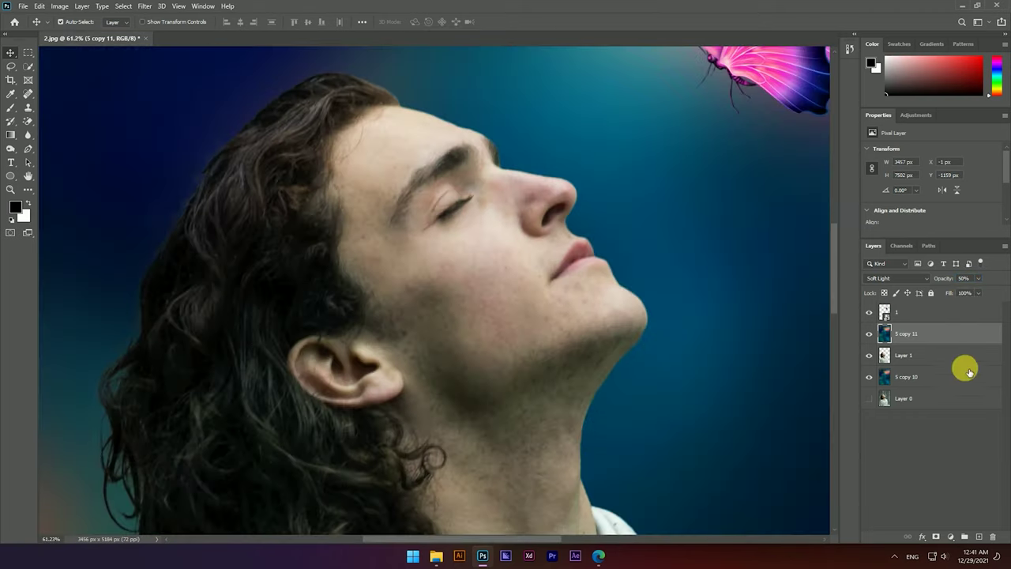
{"action": "left_click", "coordinate": [962, 359]}
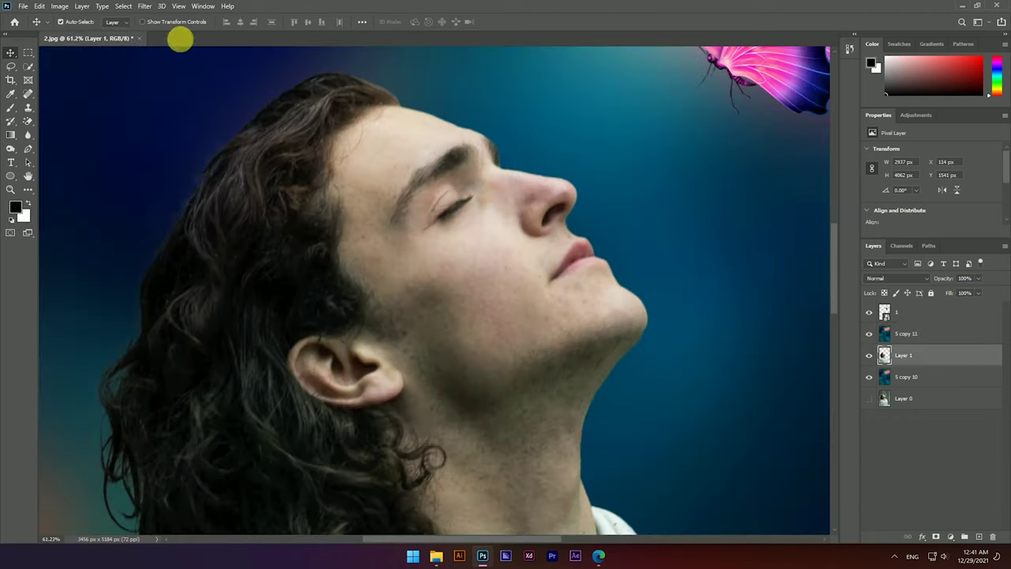
Launch SkinFiner on the man's layer and zoom its preview to the face at actual size.
{"action": "left_click", "coordinate": [144, 6]}
{"action": "mouse_move", "coordinate": [166, 240]}
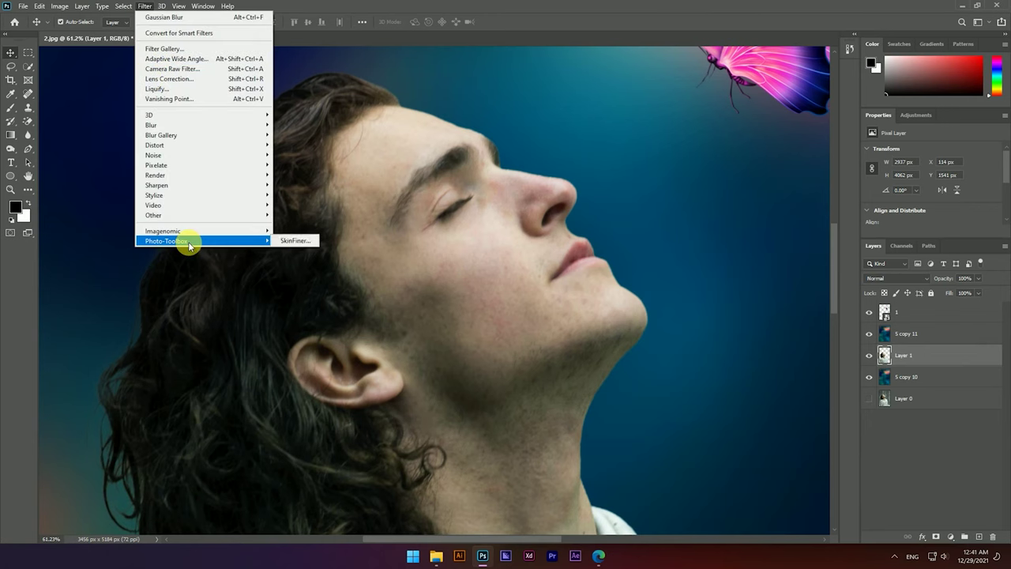
{"action": "left_click", "coordinate": [300, 241]}
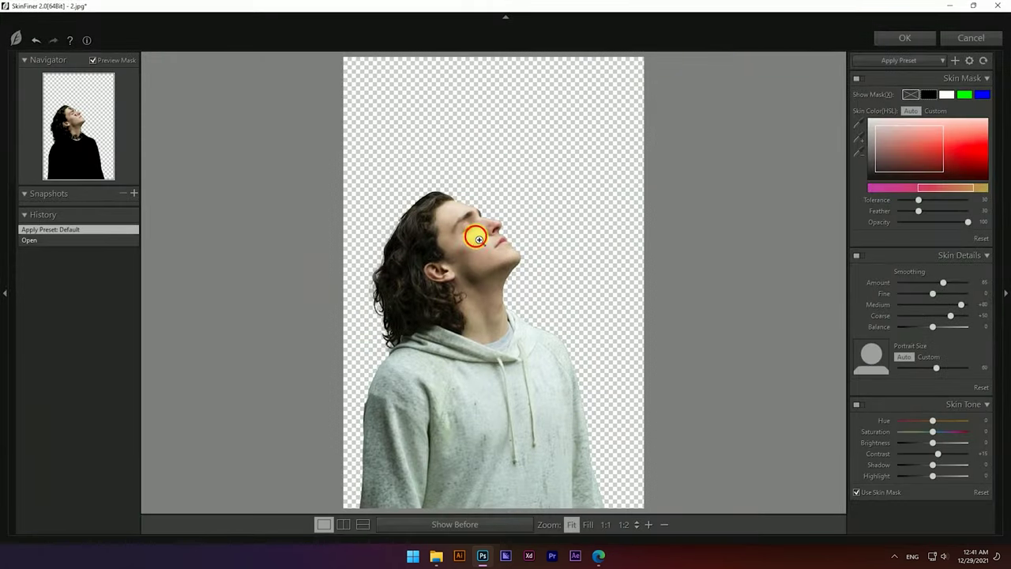
{"action": "left_click", "coordinate": [477, 239]}
{"action": "left_click", "coordinate": [506, 255]}
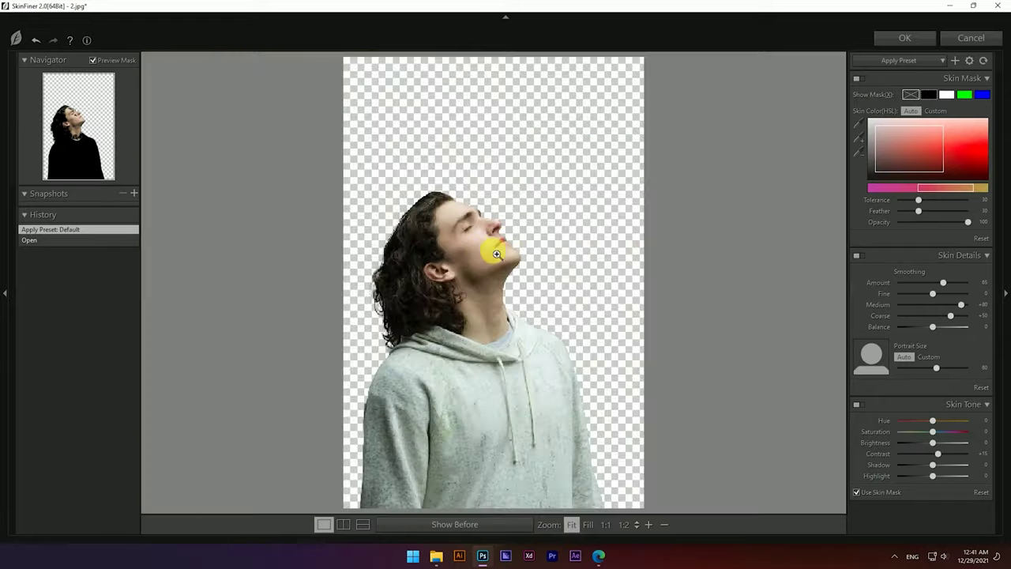
{"action": "left_click_drag", "start_coordinate": [478, 244], "coordinate": [500, 253]}
Apply the Smoothing-High preset with Fine at +68 and skin-tone saturation +33, and confirm.
{"action": "left_click", "coordinate": [897, 61]}
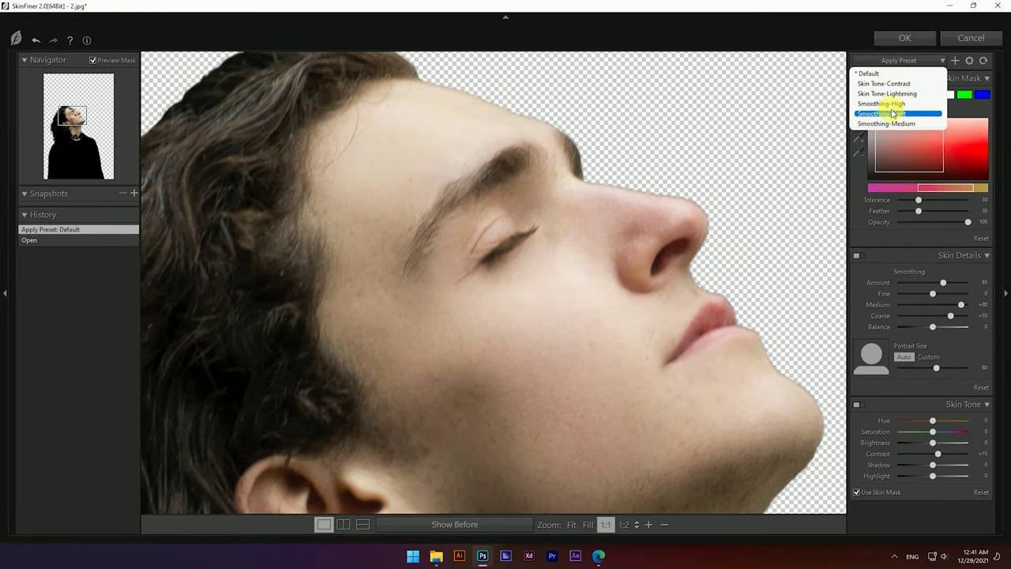
{"action": "left_click", "coordinate": [892, 103]}
{"action": "left_click_drag", "start_coordinate": [686, 308], "coordinate": [537, 225]}
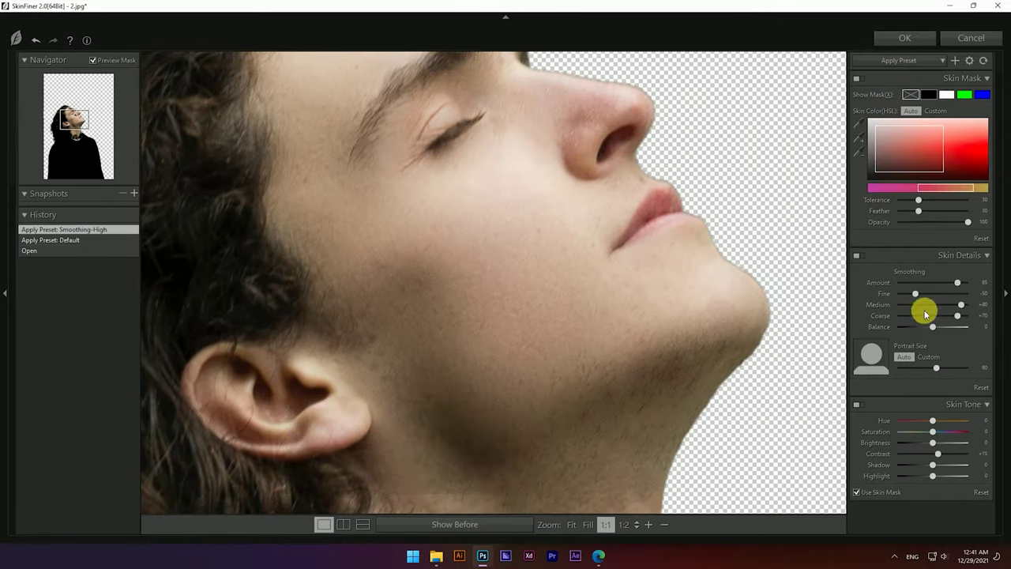
{"action": "left_click_drag", "start_coordinate": [950, 293], "coordinate": [963, 282]}
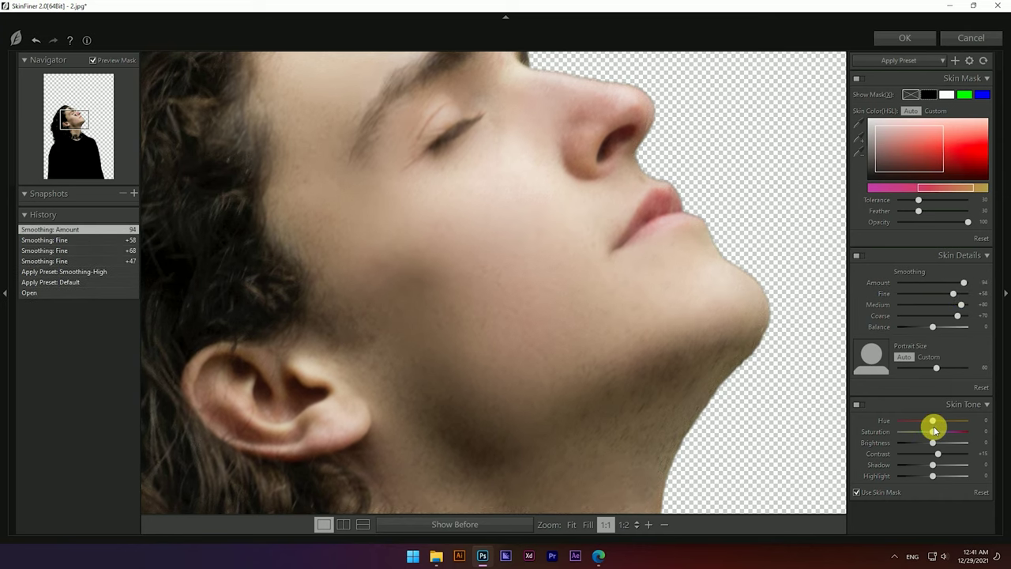
{"action": "left_click_drag", "start_coordinate": [942, 434], "coordinate": [945, 433]}
{"action": "left_click", "coordinate": [933, 420]}
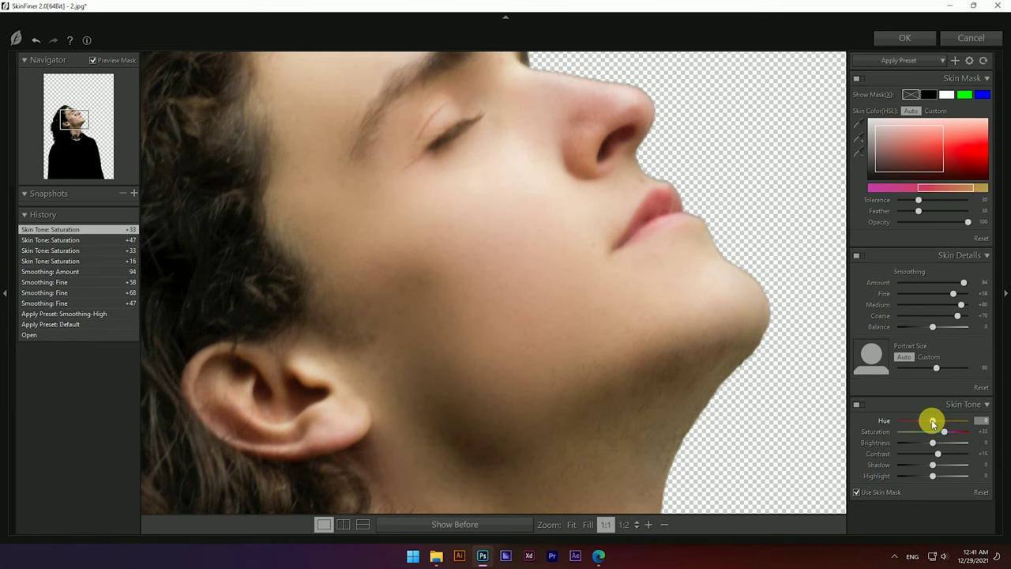
{"action": "left_click", "coordinate": [905, 38]}
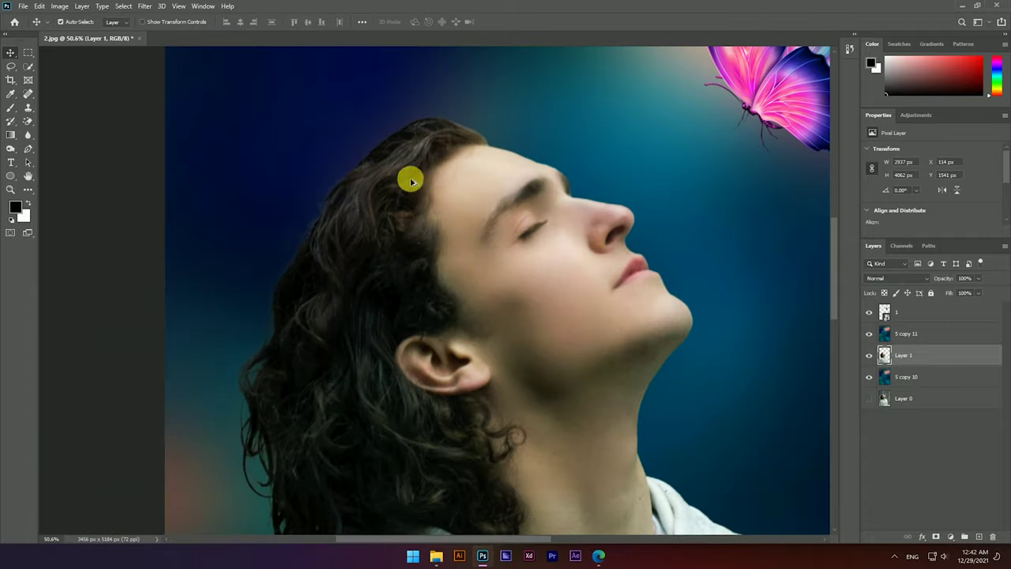
Open Noiseware and set Contrast to 3 and Sharpening to 10, previewing the nose and eye.
{"action": "left_click", "coordinate": [144, 6]}
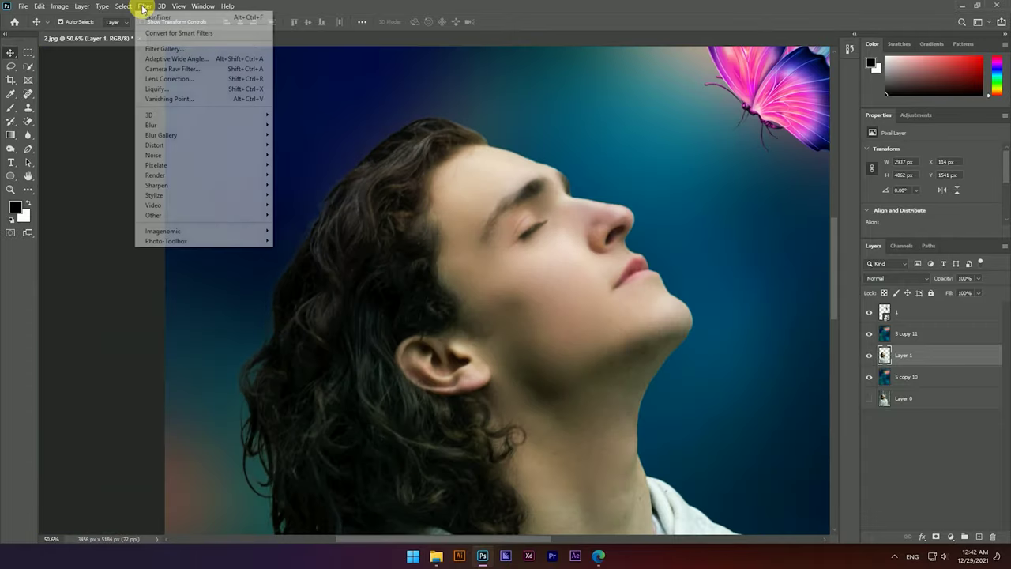
{"action": "mouse_move", "coordinate": [162, 231]}
{"action": "left_click", "coordinate": [291, 231]}
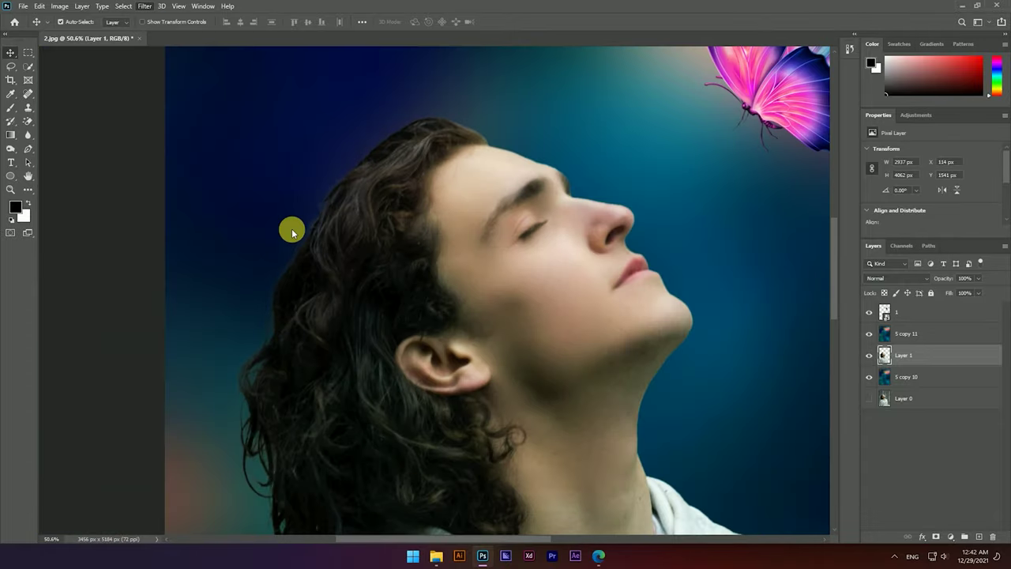
{"action": "left_click_drag", "start_coordinate": [500, 251], "coordinate": [476, 287]}
{"action": "left_click_drag", "start_coordinate": [442, 205], "coordinate": [441, 244]}
{"action": "left_click", "coordinate": [291, 318]}
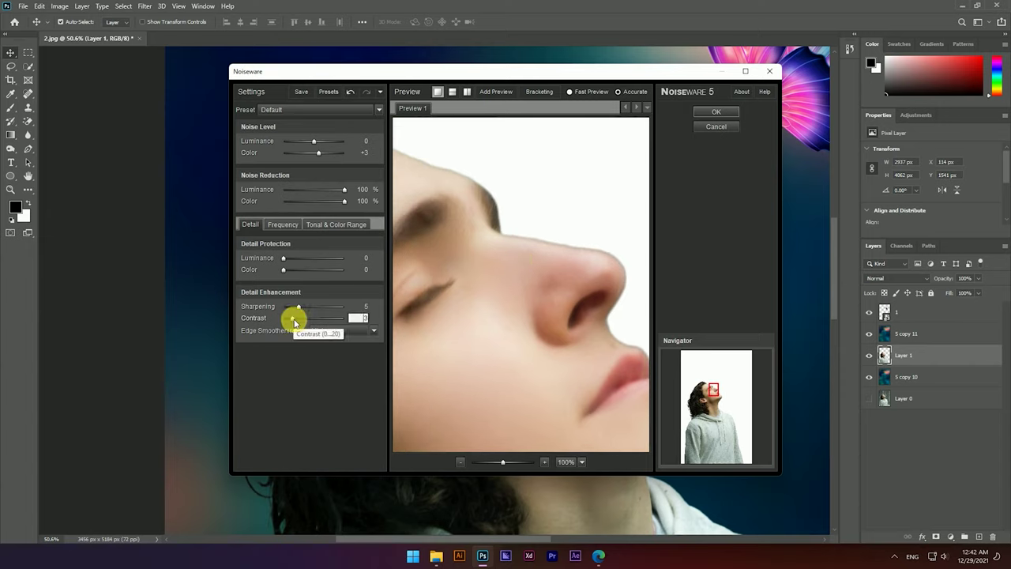
{"action": "left_click_drag", "start_coordinate": [311, 308], "coordinate": [314, 306]}
Check the before/after split preview on the face and apply the noise reduction.
{"action": "mouse_move", "coordinate": [429, 316]}
{"action": "left_mouse_down"}
{"action": "mouse_move", "coordinate": [505, 305]}
{"action": "mouse_move", "coordinate": [556, 325]}
{"action": "left_mouse_up"}
{"action": "left_click", "coordinate": [453, 91]}
{"action": "mouse_move", "coordinate": [479, 199]}
{"action": "left_mouse_down"}
{"action": "mouse_move", "coordinate": [487, 285]}
{"action": "mouse_move", "coordinate": [501, 260]}
{"action": "mouse_move", "coordinate": [581, 202]}
{"action": "left_mouse_up"}
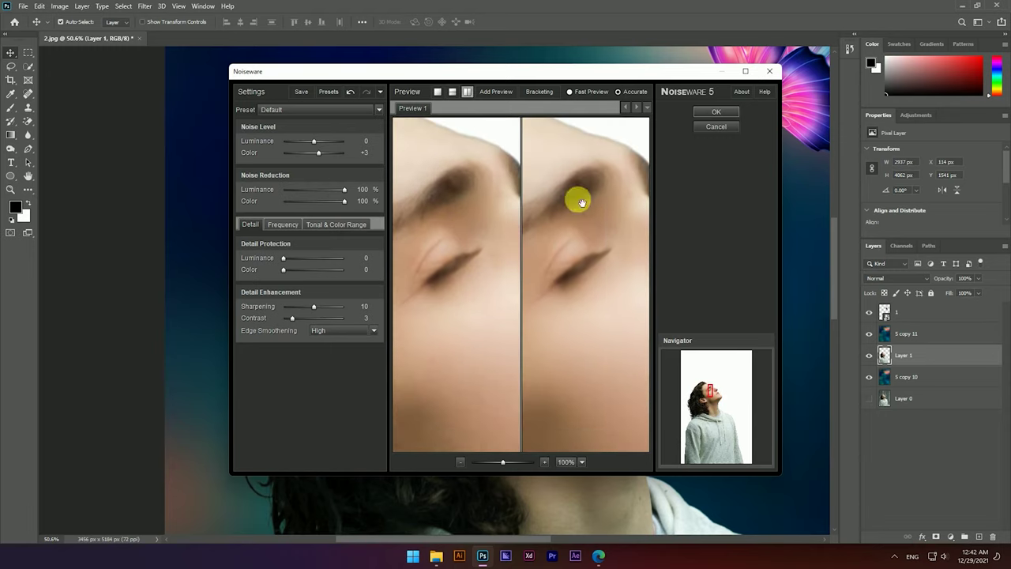
{"action": "left_click", "coordinate": [708, 115]}
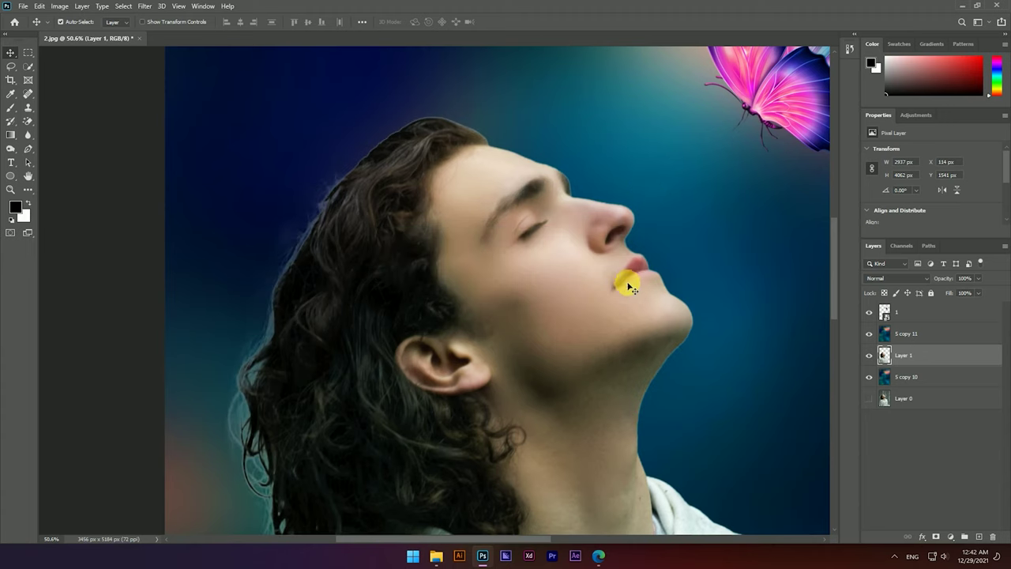
Add a layer mask to Layer 1.
{"action": "scroll", "coordinate": [603, 237], "scroll_direction": "down", "scroll_amount": 5}
{"action": "scroll", "coordinate": [395, 239], "scroll_direction": "up", "scroll_amount": 1}
{"action": "scroll", "coordinate": [419, 232], "scroll_direction": "up", "scroll_amount": 2}
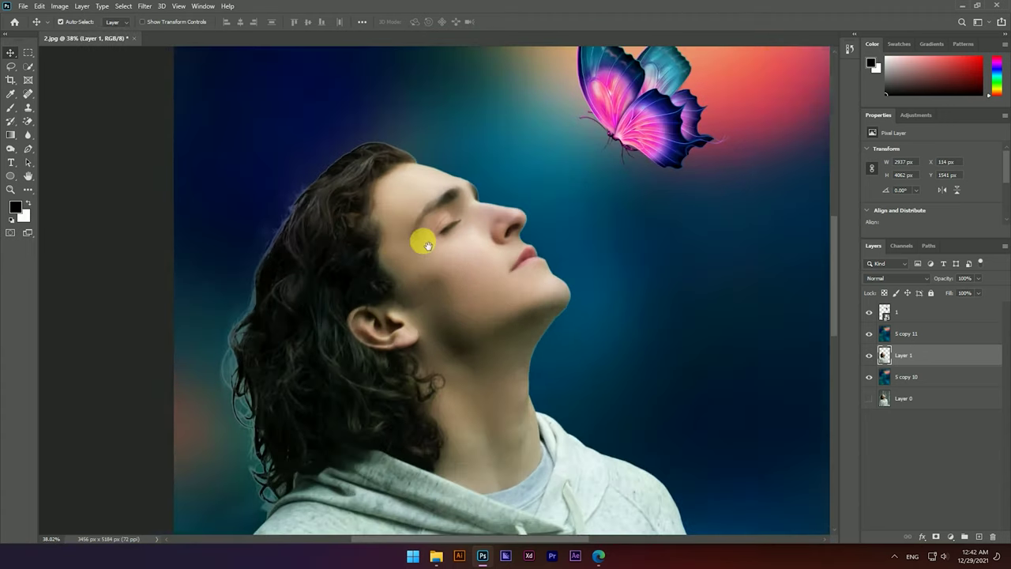
{"action": "scroll", "coordinate": [424, 211], "scroll_direction": "up", "scroll_amount": 2}
{"action": "scroll", "coordinate": [424, 212], "scroll_direction": "up", "scroll_amount": 2}
{"action": "scroll", "coordinate": [398, 184], "scroll_direction": "down", "scroll_amount": 4}
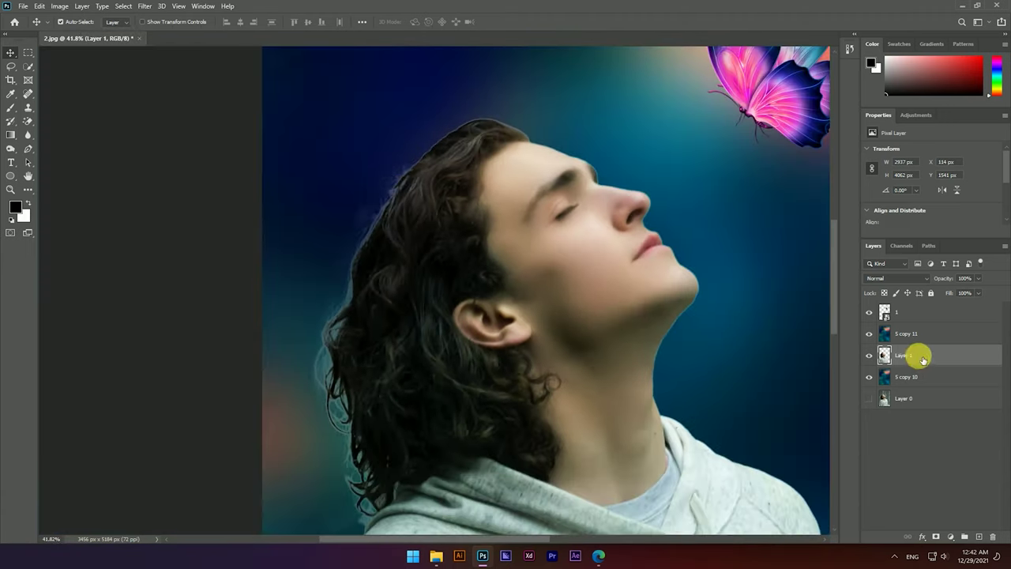
{"action": "left_click", "coordinate": [936, 538]}
{"action": "scroll", "coordinate": [340, 364], "scroll_direction": "up", "scroll_amount": 3}
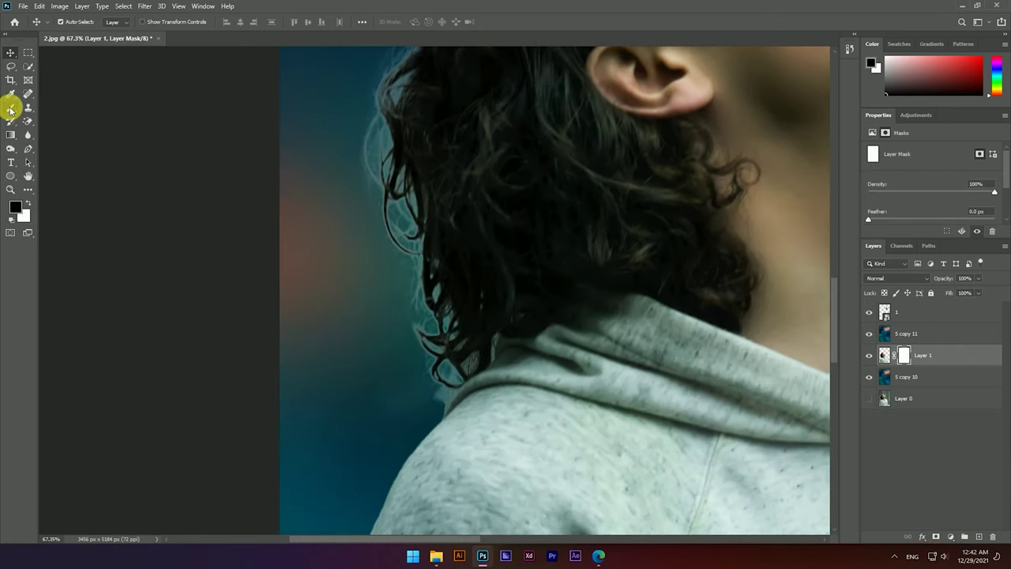
Take a black brush sized to 64 px and paint out the halo along the hair edge.
{"action": "left_click", "coordinate": [10, 108]}
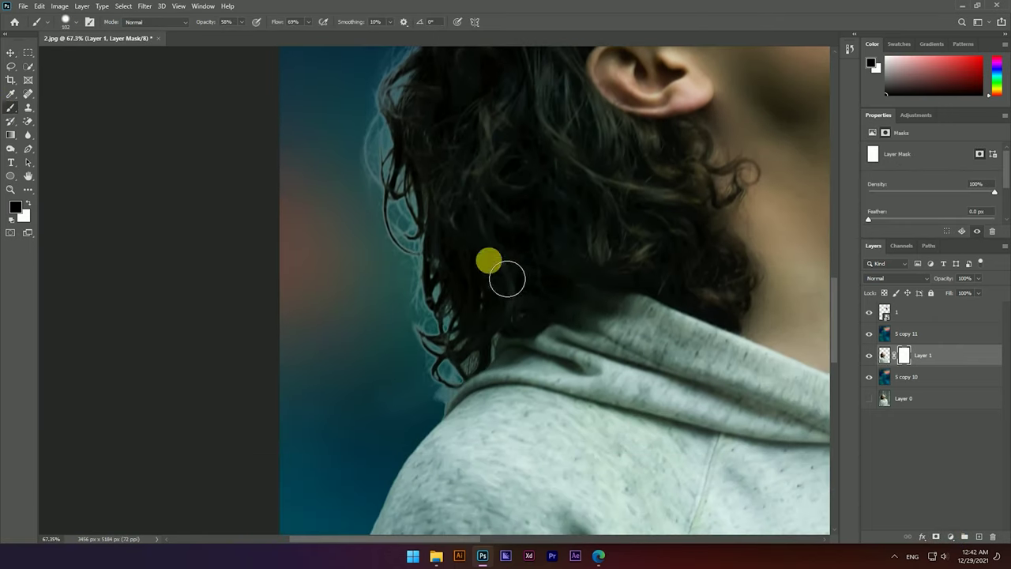
{"action": "left_click_drag", "start_coordinate": [372, 256], "coordinate": [384, 260]}
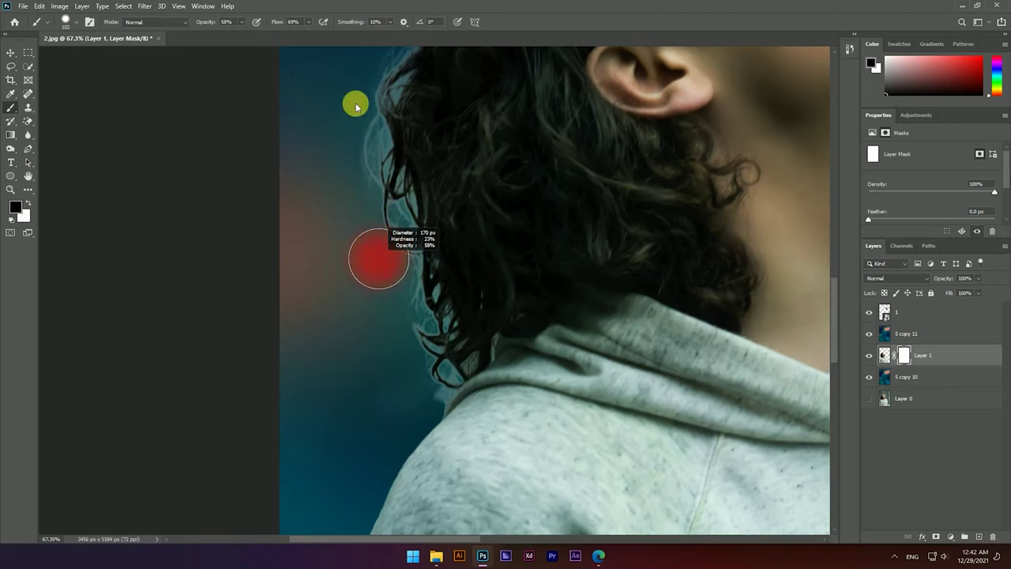
{"action": "left_click_drag", "start_coordinate": [384, 339], "coordinate": [395, 341]}
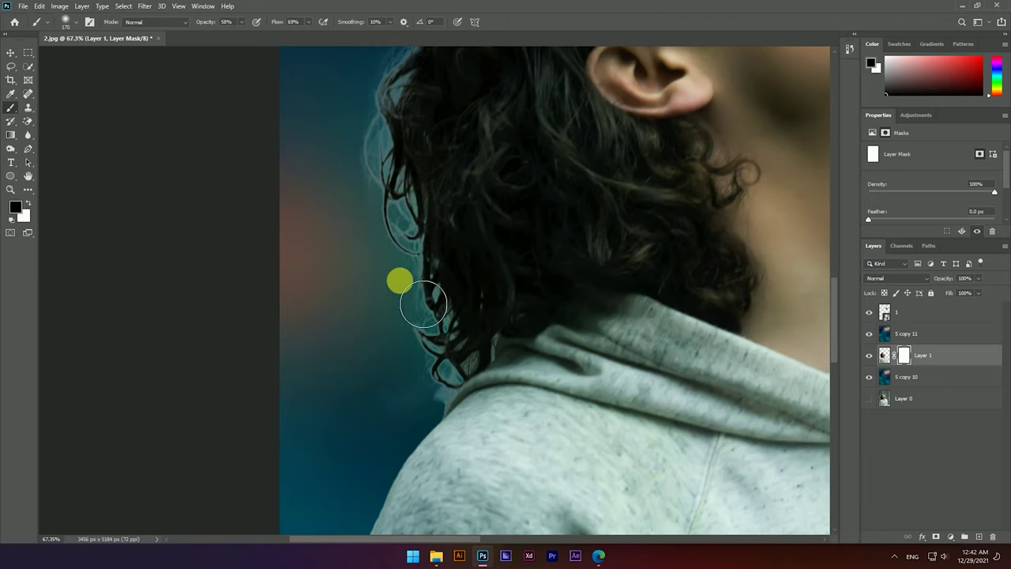
{"action": "scroll", "coordinate": [400, 281], "scroll_direction": "up", "scroll_amount": 5}
{"action": "left_click_drag", "start_coordinate": [418, 302], "coordinate": [357, 303]}
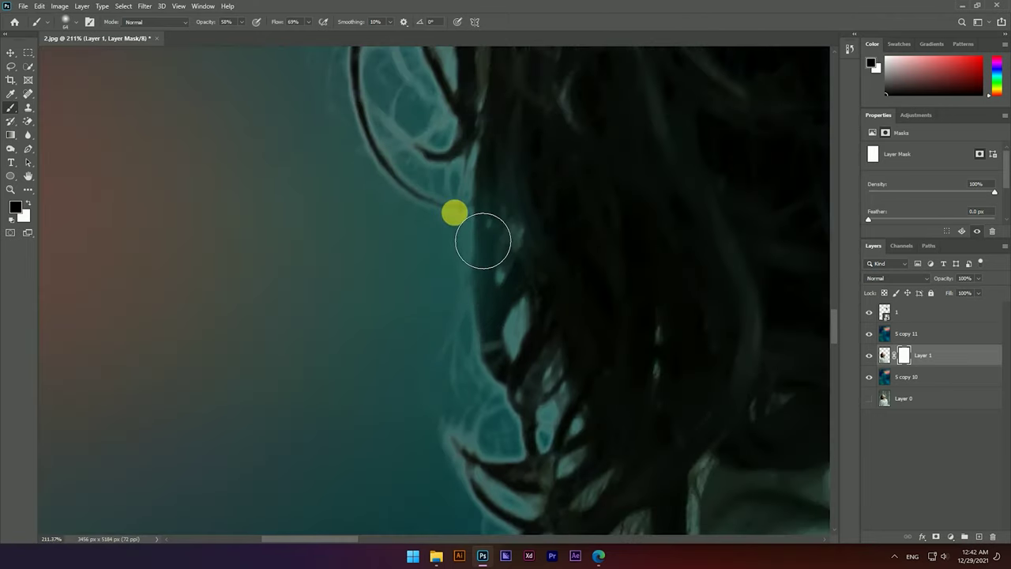
{"action": "mouse_move", "coordinate": [465, 300]}
{"action": "left_mouse_down"}
{"action": "mouse_move", "coordinate": [477, 402]}
{"action": "mouse_move", "coordinate": [511, 402]}
{"action": "mouse_move", "coordinate": [488, 458]}
{"action": "mouse_move", "coordinate": [460, 320]}
{"action": "mouse_move", "coordinate": [490, 412]}
{"action": "mouse_move", "coordinate": [508, 424]}
{"action": "mouse_move", "coordinate": [488, 458]}
{"action": "mouse_move", "coordinate": [533, 406]}
{"action": "mouse_move", "coordinate": [544, 327]}
{"action": "left_mouse_up"}
Mask out the glowing halo strands on the left side of the hair.
{"action": "scroll", "coordinate": [485, 316], "scroll_direction": "down", "scroll_amount": 3}
{"action": "scroll", "coordinate": [490, 292], "scroll_direction": "up", "scroll_amount": 5}
{"action": "scroll", "coordinate": [466, 276], "scroll_direction": "up", "scroll_amount": 3}
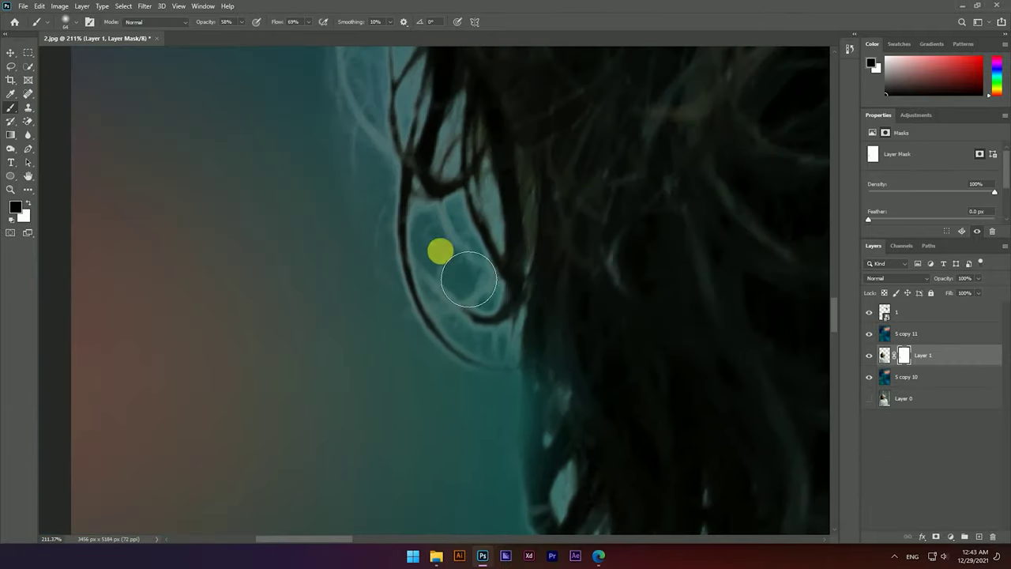
{"action": "scroll", "coordinate": [494, 355], "scroll_direction": "up", "scroll_amount": 2}
{"action": "scroll", "coordinate": [494, 355], "scroll_direction": "left", "scroll_amount": 3}
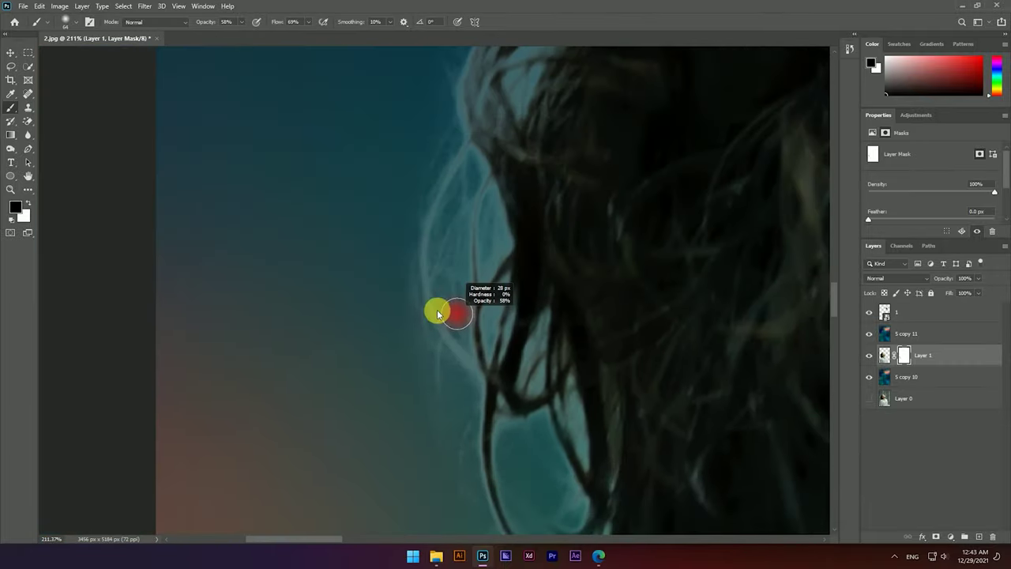
{"action": "left_click_drag", "start_coordinate": [477, 195], "coordinate": [452, 382]}
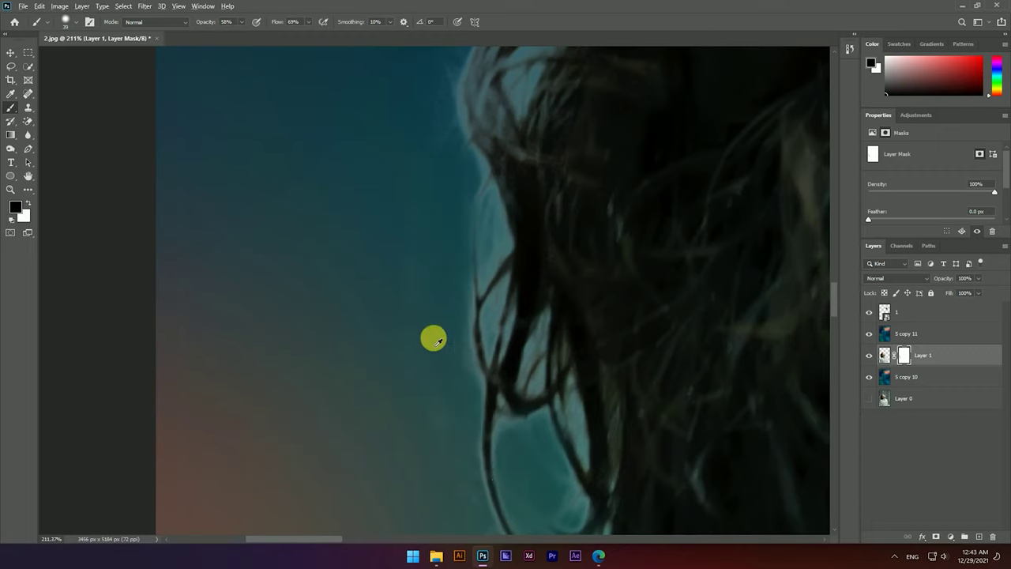
{"action": "scroll", "coordinate": [431, 316], "scroll_direction": "down", "scroll_amount": 5}
{"action": "scroll", "coordinate": [425, 292], "scroll_direction": "up", "scroll_amount": 2}
{"action": "scroll", "coordinate": [426, 292], "scroll_direction": "right", "scroll_amount": 2}
{"action": "mouse_move", "coordinate": [423, 209]}
{"action": "left_mouse_down"}
{"action": "mouse_move", "coordinate": [425, 176]}
{"action": "mouse_move", "coordinate": [411, 247]}
{"action": "mouse_move", "coordinate": [368, 305]}
{"action": "mouse_move", "coordinate": [396, 381]}
{"action": "left_mouse_up"}
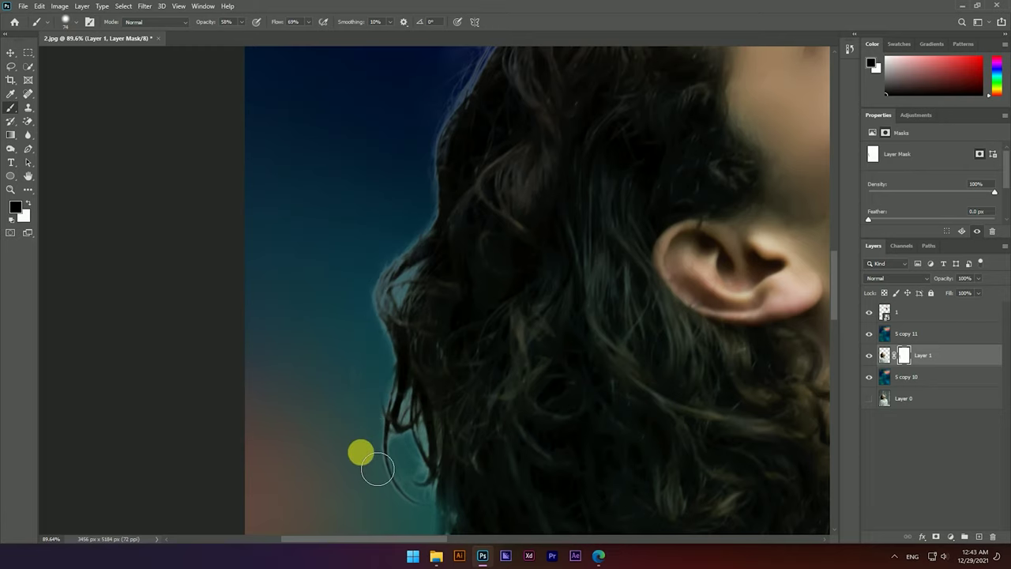
Remove the light halo along the hair outline from the top of the head down to the ear.
{"action": "left_click_drag", "start_coordinate": [484, 192], "coordinate": [524, 140]}
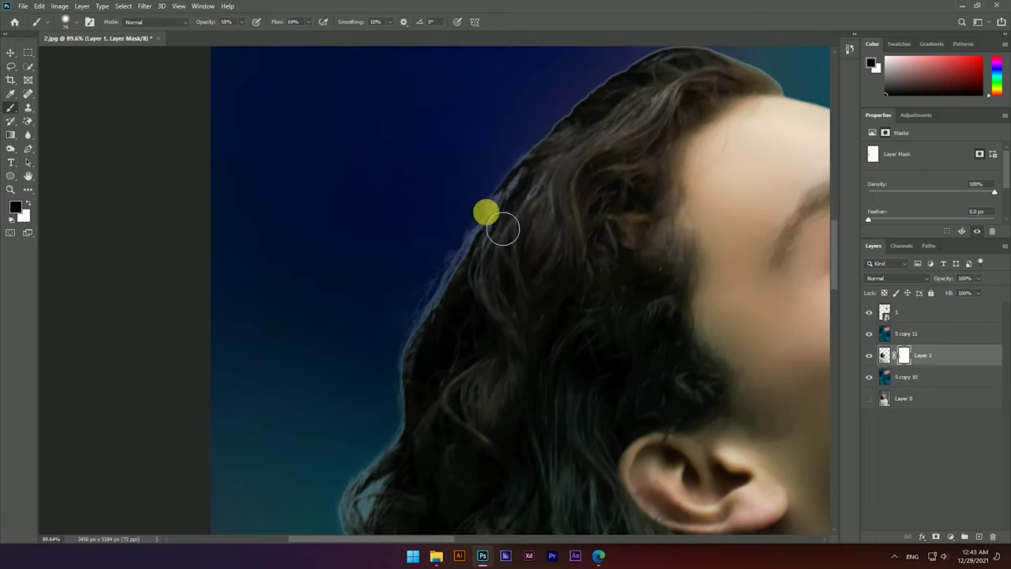
{"action": "left_click_drag", "start_coordinate": [503, 228], "coordinate": [428, 299]}
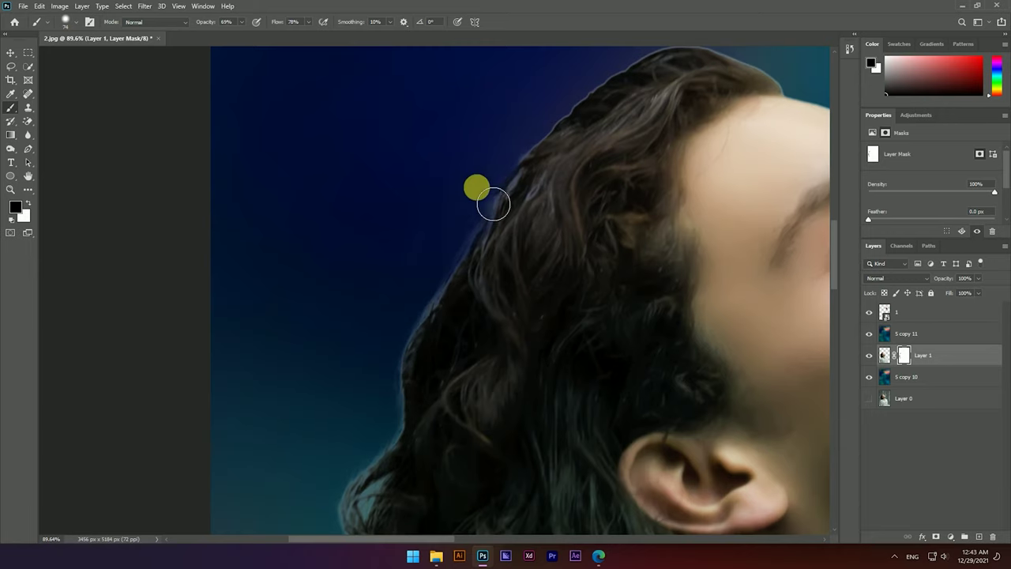
{"action": "left_click_drag", "start_coordinate": [457, 288], "coordinate": [411, 343]}
{"action": "left_click_drag", "start_coordinate": [418, 291], "coordinate": [410, 239]}
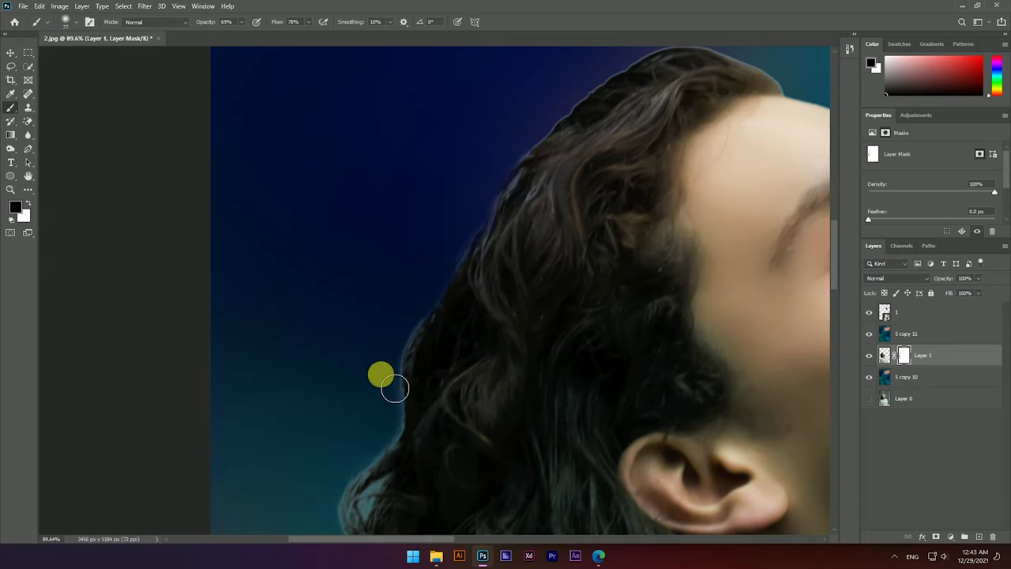
{"action": "left_click_drag", "start_coordinate": [395, 387], "coordinate": [410, 275]}
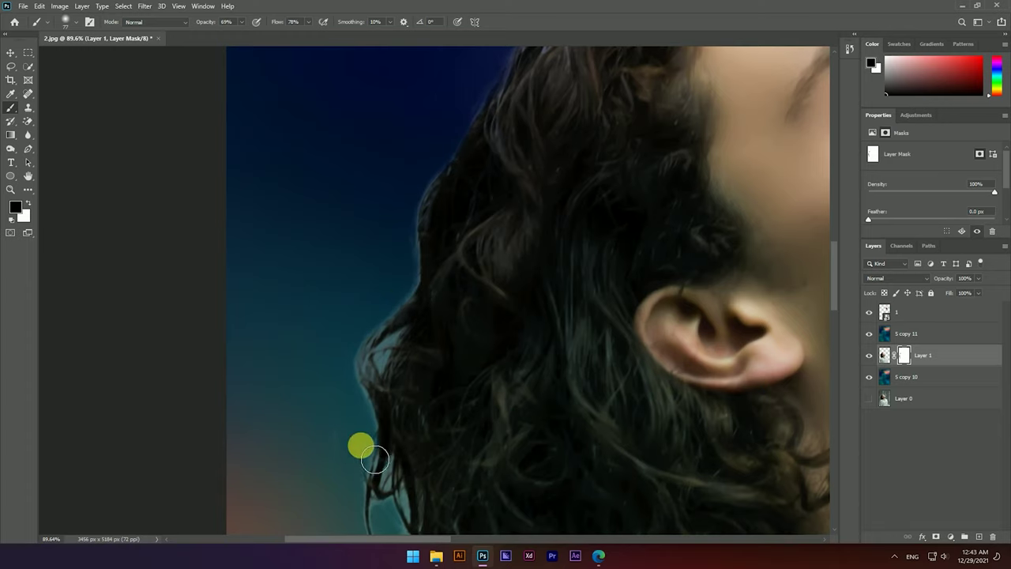
{"action": "scroll", "coordinate": [355, 475], "scroll_direction": "up", "scroll_amount": 5}
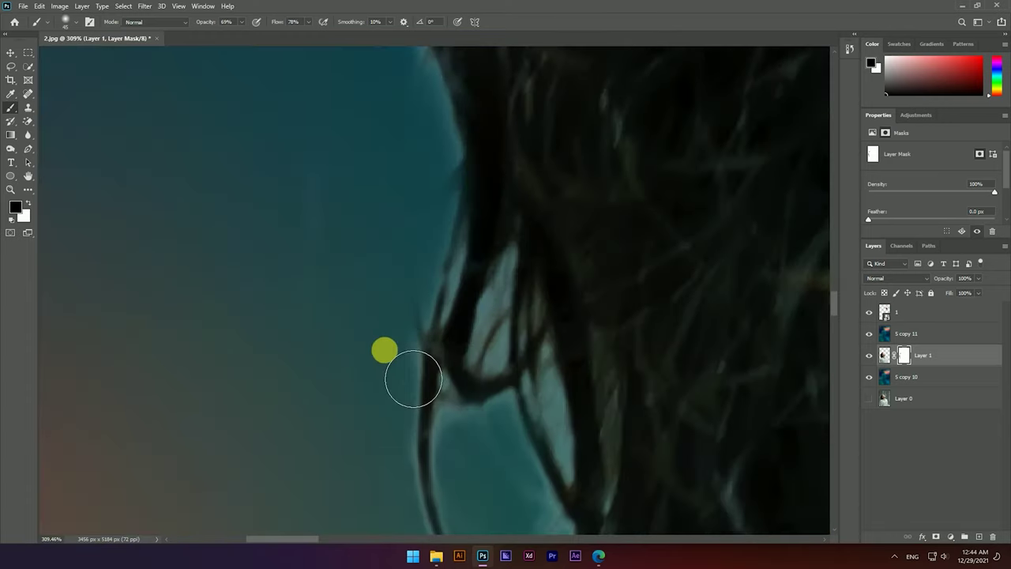
{"action": "scroll", "coordinate": [397, 197], "scroll_direction": "down", "scroll_amount": 2}
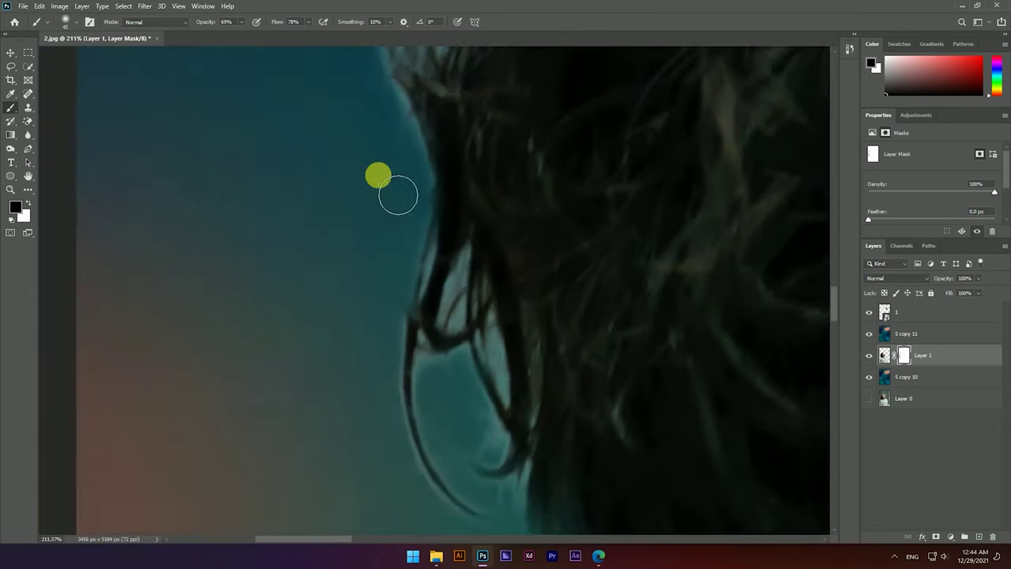
{"action": "left_click_drag", "start_coordinate": [429, 332], "coordinate": [400, 237]}
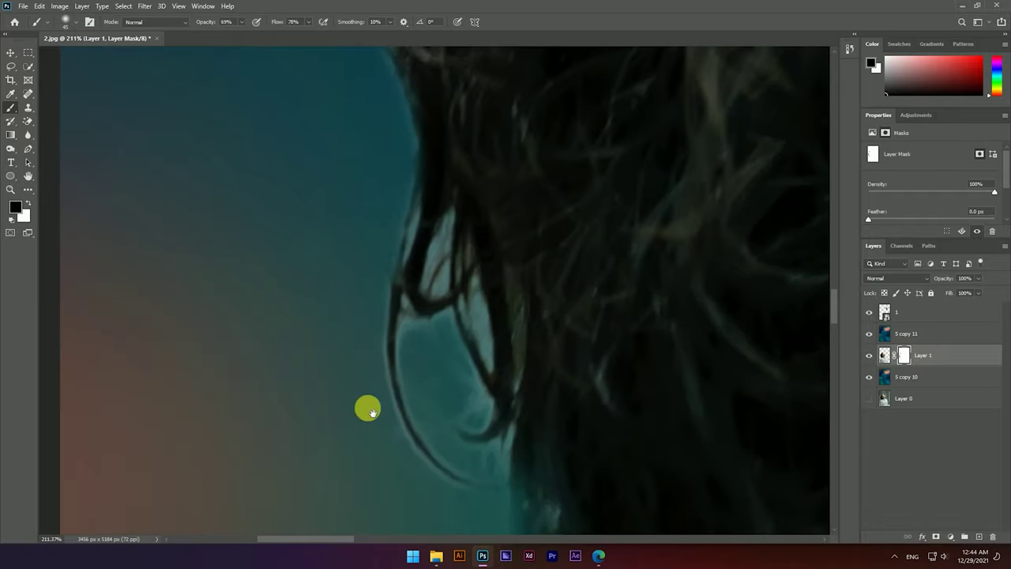
{"action": "left_click_drag", "start_coordinate": [378, 444], "coordinate": [406, 316]}
Mask out the bright fringe on the lower hair edge and return to editing Layer 1's pixels.
{"action": "scroll", "coordinate": [487, 361], "scroll_direction": "down", "scroll_amount": 2}
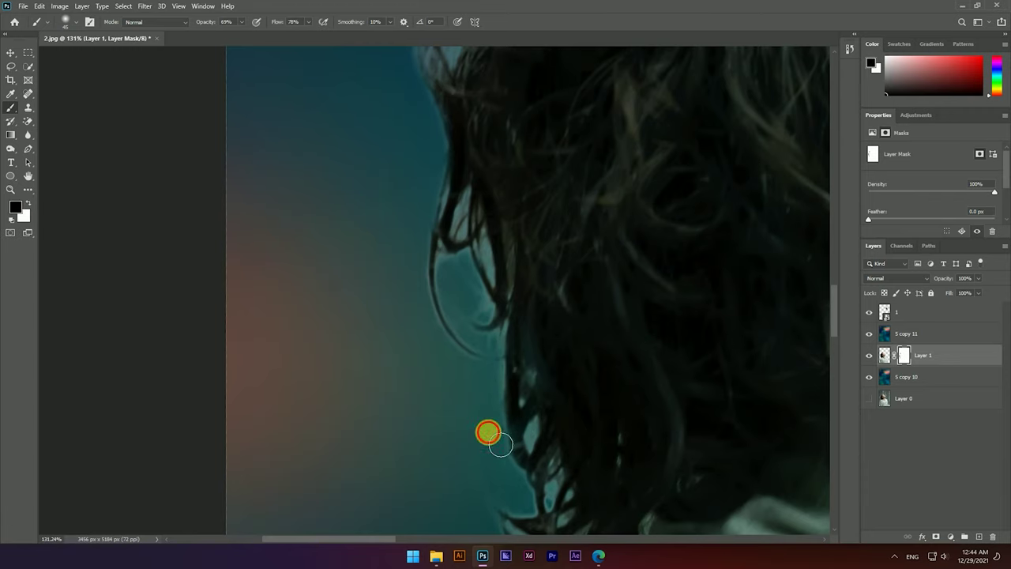
{"action": "scroll", "coordinate": [487, 420], "scroll_direction": "down", "scroll_amount": 2}
{"action": "scroll", "coordinate": [490, 343], "scroll_direction": "down", "scroll_amount": 2}
{"action": "scroll", "coordinate": [508, 190], "scroll_direction": "down", "scroll_amount": 2}
{"action": "scroll", "coordinate": [596, 118], "scroll_direction": "down", "scroll_amount": 2}
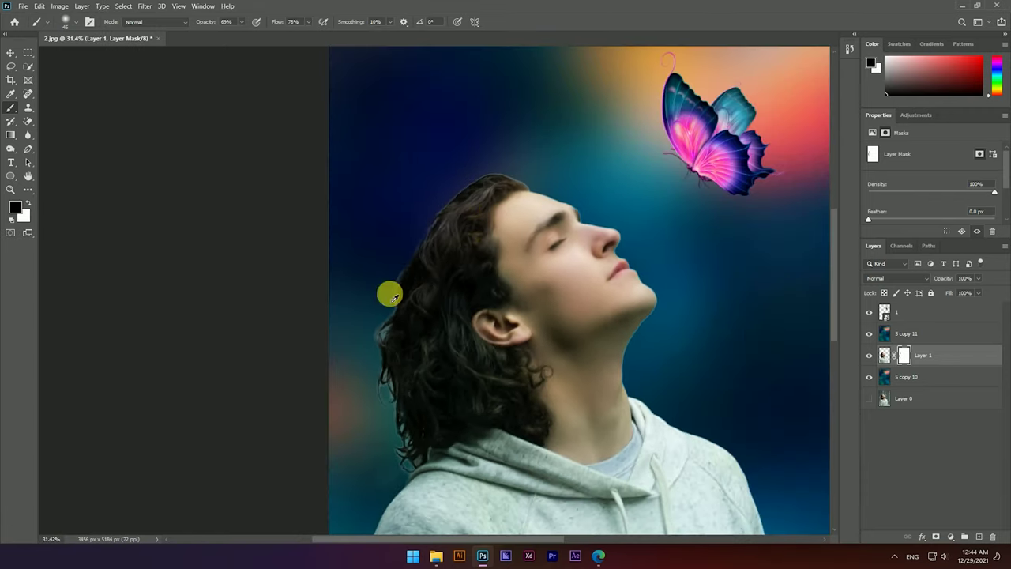
{"action": "scroll", "coordinate": [434, 239], "scroll_direction": "up", "scroll_amount": 3}
{"action": "scroll", "coordinate": [361, 334], "scroll_direction": "up", "scroll_amount": 3}
{"action": "mouse_move", "coordinate": [430, 343]}
{"action": "left_mouse_down"}
{"action": "mouse_move", "coordinate": [438, 255]}
{"action": "mouse_move", "coordinate": [383, 316]}
{"action": "mouse_move", "coordinate": [395, 300]}
{"action": "mouse_move", "coordinate": [395, 425]}
{"action": "left_mouse_up"}
{"action": "key", "text": "x"}
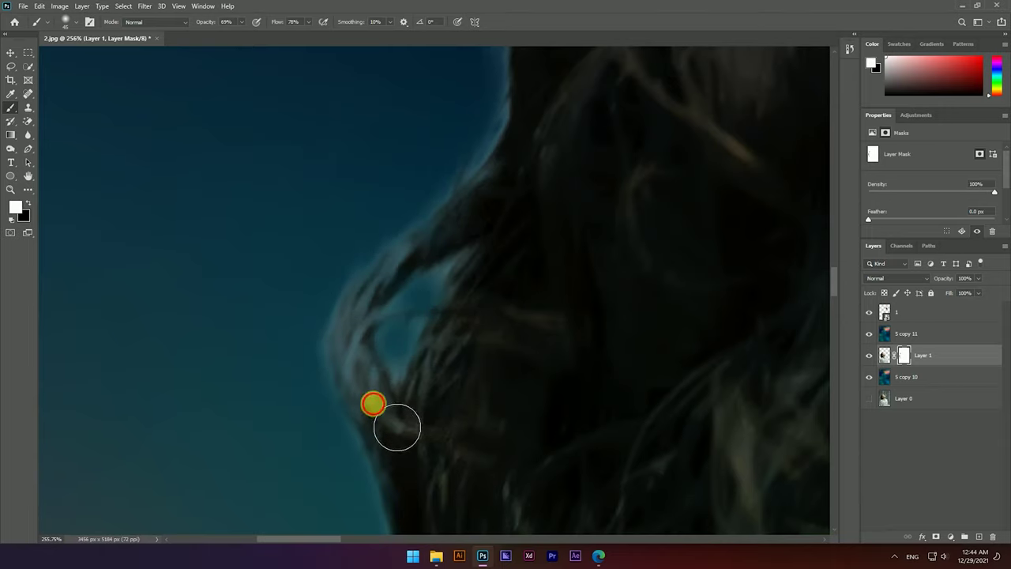
{"action": "scroll", "coordinate": [482, 289], "scroll_direction": "down", "scroll_amount": 3}
{"action": "left_click", "coordinate": [886, 355]}
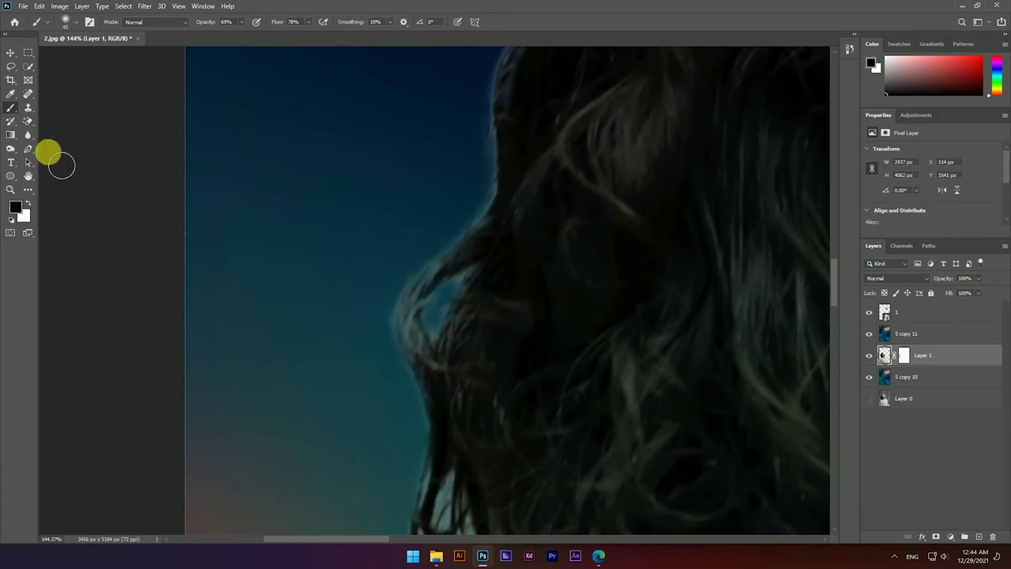
Darken the strands along the hair edge with the Burn tool.
{"action": "left_click", "coordinate": [19, 150]}
{"action": "left_click", "coordinate": [48, 158]}
{"action": "left_click_drag", "start_coordinate": [440, 309], "coordinate": [400, 301]}
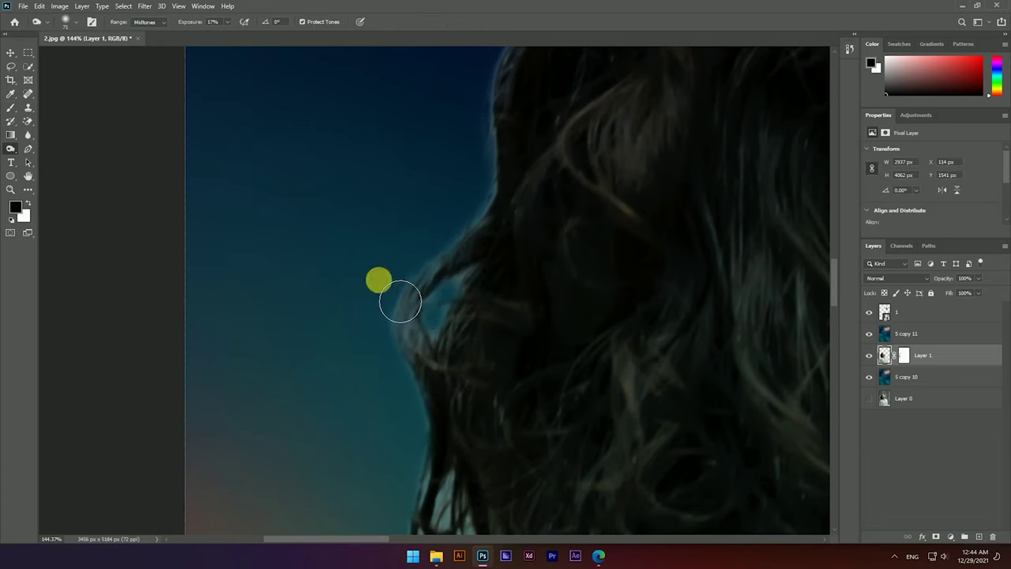
{"action": "mouse_move", "coordinate": [438, 269]}
{"action": "left_mouse_down"}
{"action": "mouse_move", "coordinate": [437, 372]}
{"action": "mouse_move", "coordinate": [513, 341]}
{"action": "left_mouse_up"}
Lighten some hair-edge strands with the Dodge tool at 50% and add an empty layer above Layer 1.
{"action": "left_click", "coordinate": [11, 149]}
{"action": "left_click", "coordinate": [48, 144]}
{"action": "left_click_drag", "start_coordinate": [425, 352], "coordinate": [403, 332]}
{"action": "left_click", "coordinate": [11, 158]}
{"action": "left_click", "coordinate": [979, 536]}
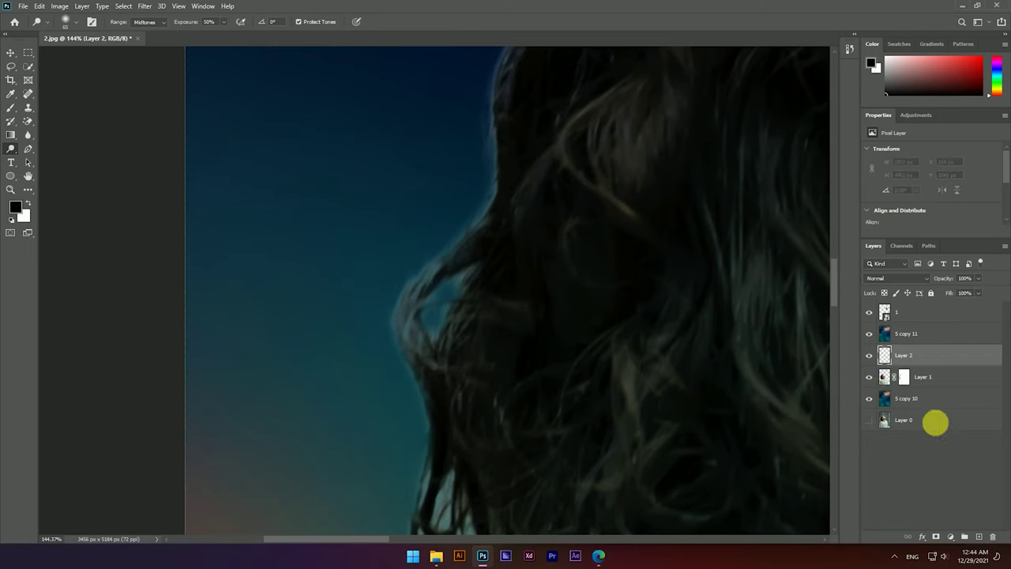
Back on Layer 1, burn the stray hair-edge strands darker at 17% exposure.
{"action": "left_click", "coordinate": [884, 377]}
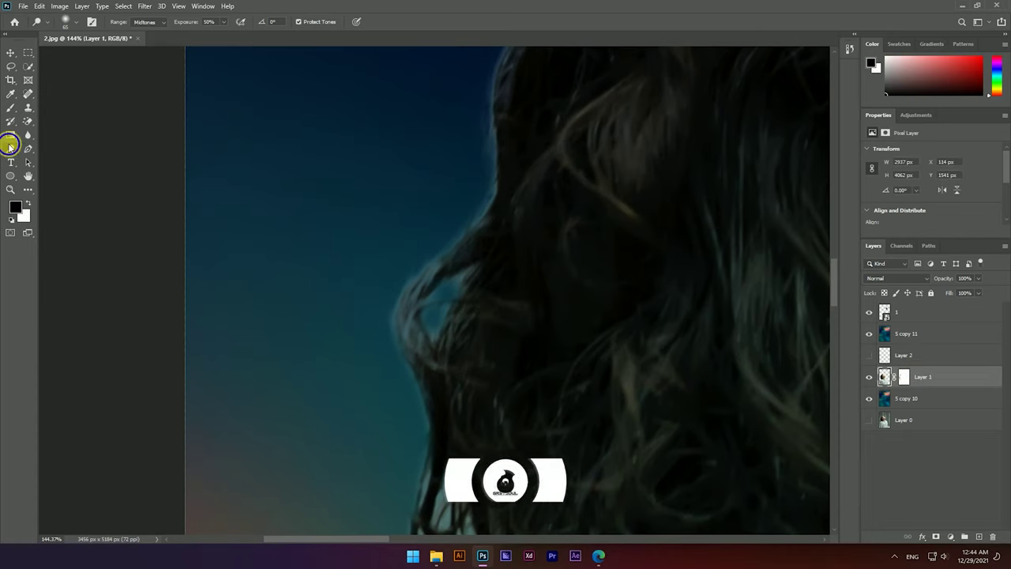
{"action": "left_click", "coordinate": [11, 148]}
{"action": "left_click", "coordinate": [48, 158]}
{"action": "left_click_drag", "start_coordinate": [460, 288], "coordinate": [509, 261]}
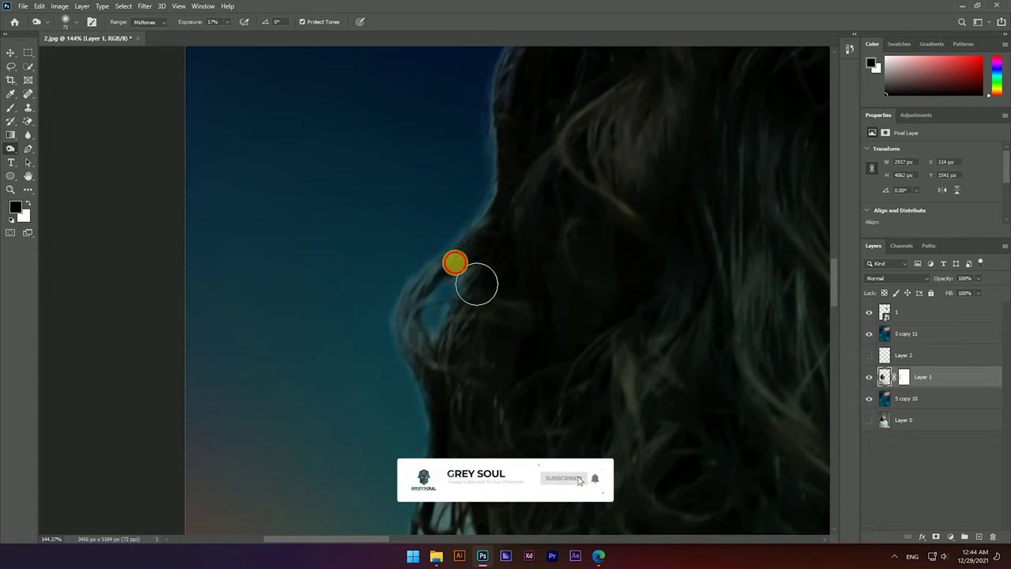
{"action": "scroll", "coordinate": [509, 262], "scroll_direction": "down", "scroll_amount": 3}
{"action": "scroll", "coordinate": [476, 256], "scroll_direction": "down", "scroll_amount": 2}
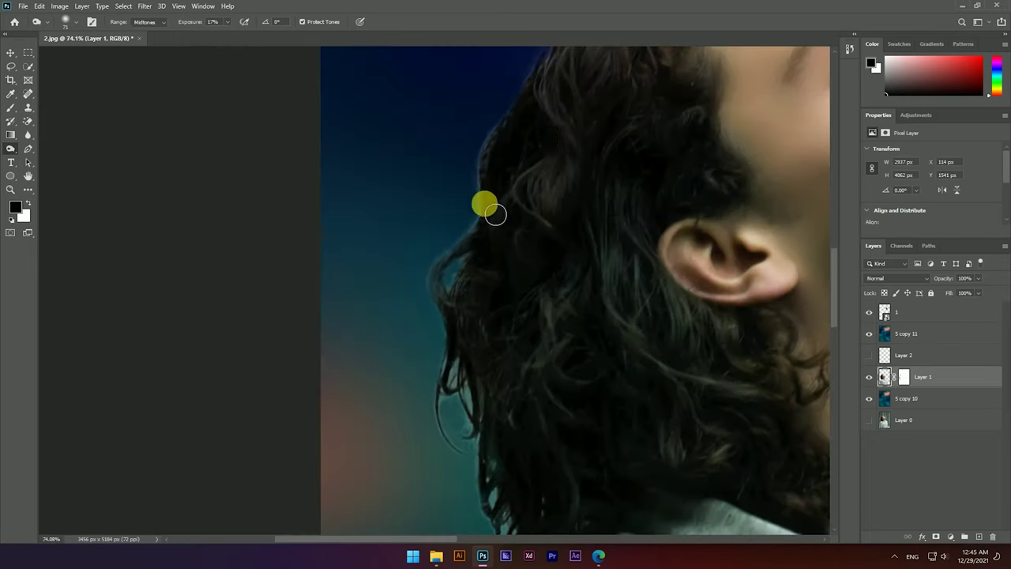
{"action": "scroll", "coordinate": [492, 214], "scroll_direction": "down", "scroll_amount": 3}
{"action": "scroll", "coordinate": [466, 259], "scroll_direction": "down", "scroll_amount": 2}
Toggle the '5 copy 11' overlay to compare, then select Layer 1's mask with the chin and neck in view.
{"action": "key", "text": "v"}
{"action": "left_click", "coordinate": [892, 333]}
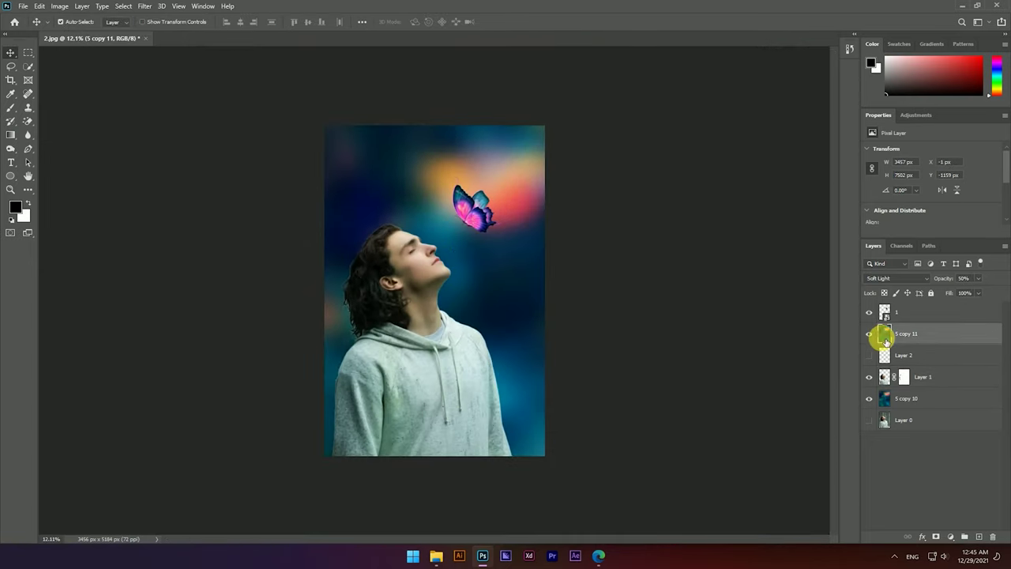
{"action": "left_click", "coordinate": [869, 333]}
{"action": "left_click", "coordinate": [869, 333]}
{"action": "scroll", "coordinate": [440, 207], "scroll_direction": "up", "scroll_amount": 3}
{"action": "scroll", "coordinate": [529, 228], "scroll_direction": "up", "scroll_amount": 3}
{"action": "scroll", "coordinate": [522, 229], "scroll_direction": "down", "scroll_amount": 3}
{"action": "scroll", "coordinate": [474, 198], "scroll_direction": "down", "scroll_amount": 1}
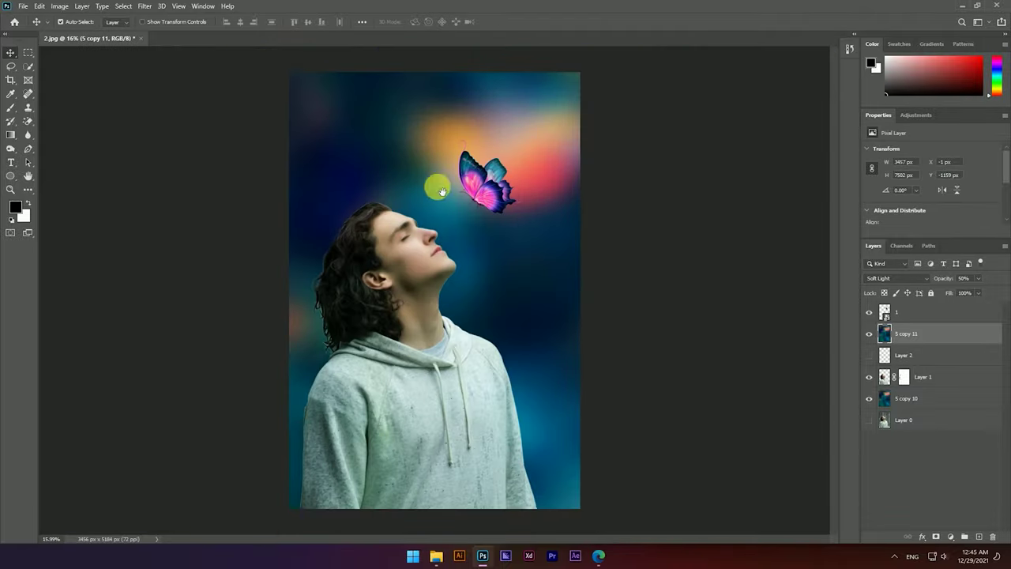
{"action": "scroll", "coordinate": [442, 210], "scroll_direction": "up", "scroll_amount": 3}
{"action": "left_click_drag", "start_coordinate": [440, 219], "coordinate": [536, 287]}
{"action": "scroll", "coordinate": [535, 288], "scroll_direction": "up", "scroll_amount": 3}
{"action": "scroll", "coordinate": [521, 285], "scroll_direction": "up", "scroll_amount": 2}
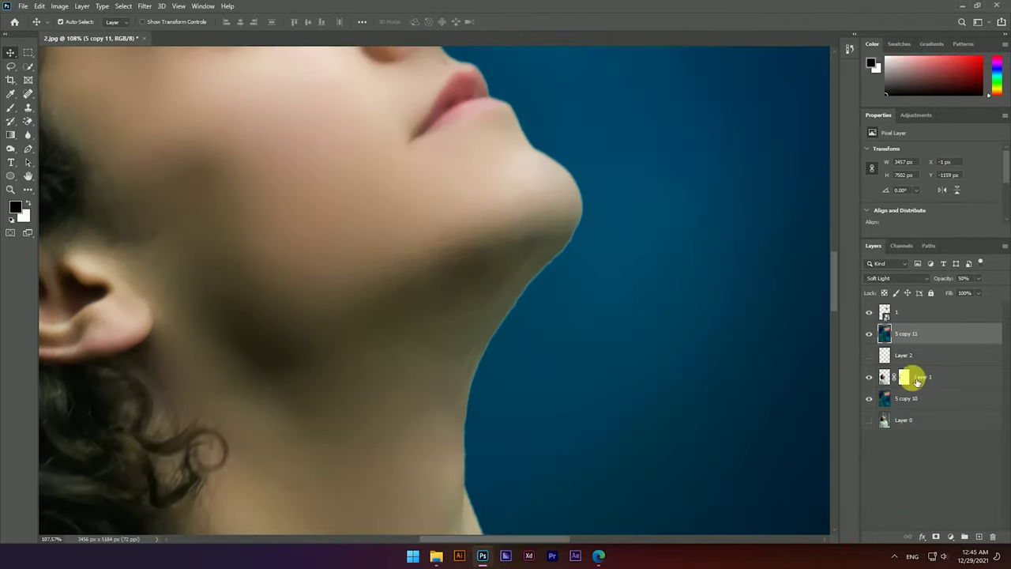
{"action": "left_click", "coordinate": [924, 377]}
{"action": "scroll", "coordinate": [532, 266], "scroll_direction": "up", "scroll_amount": 3}
{"action": "left_click", "coordinate": [12, 110]}
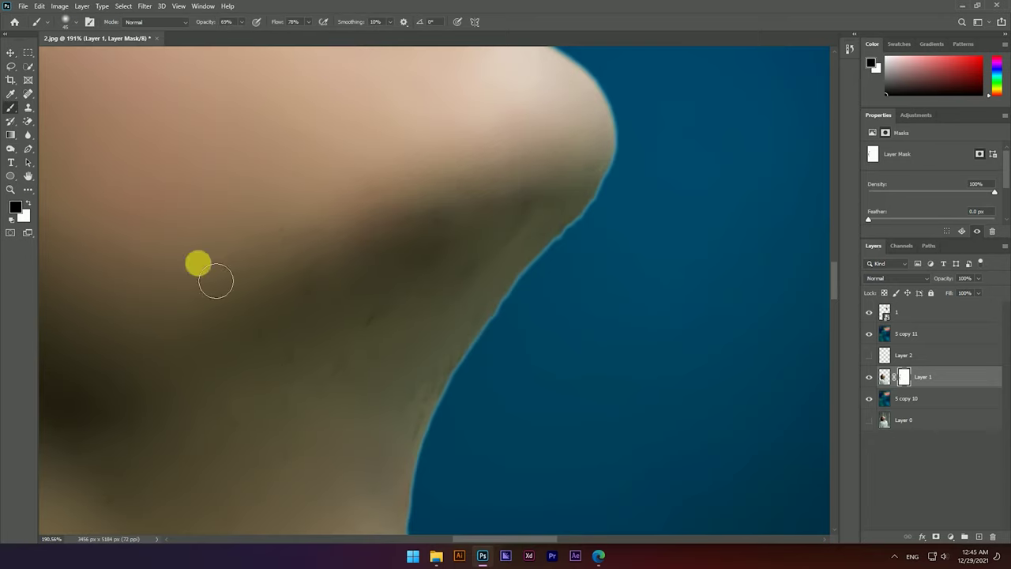
With a 22 px brush, paint the mask clean along the chin and down the jawline.
{"action": "scroll", "coordinate": [593, 210], "scroll_direction": "up", "scroll_amount": 3}
{"action": "right_click", "coordinate": [612, 192], "text": "alt"}
{"action": "left_click_drag", "start_coordinate": [592, 196], "coordinate": [637, 177]}
{"action": "left_click_drag", "start_coordinate": [597, 245], "coordinate": [457, 338]}
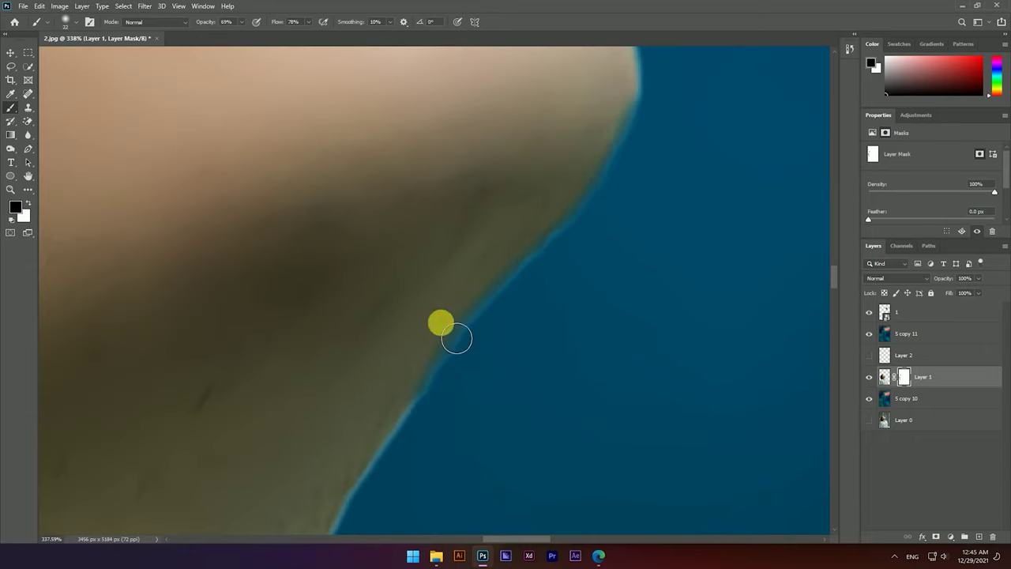
{"action": "left_click_drag", "start_coordinate": [613, 208], "coordinate": [458, 386]}
{"action": "scroll", "coordinate": [458, 387], "scroll_direction": "down", "scroll_amount": 3}
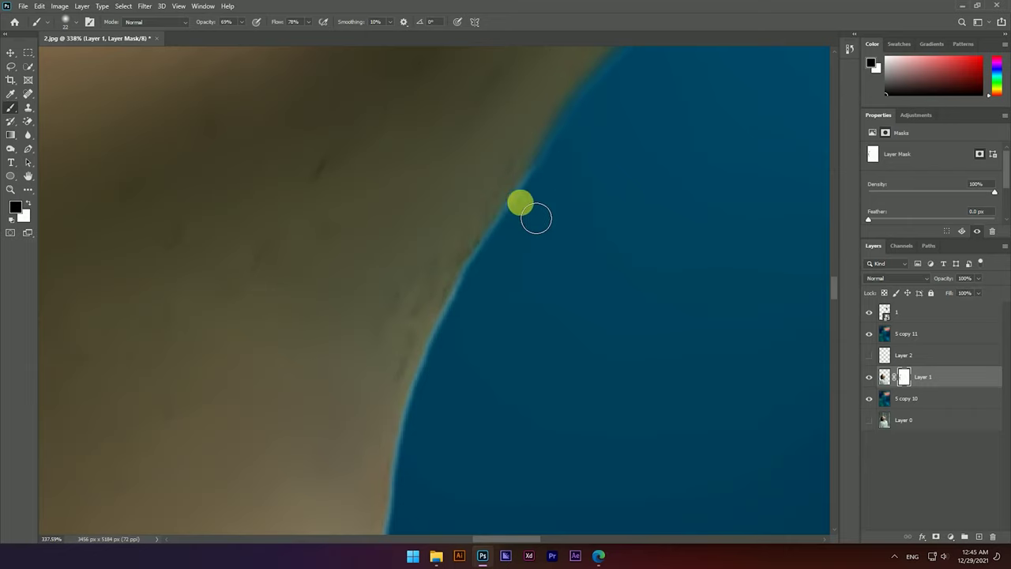
{"action": "left_click_drag", "start_coordinate": [536, 218], "coordinate": [440, 393]}
{"action": "scroll", "coordinate": [440, 393], "scroll_direction": "down", "scroll_amount": 3}
{"action": "mouse_move", "coordinate": [451, 228]}
{"action": "left_mouse_down"}
{"action": "mouse_move", "coordinate": [460, 245]}
{"action": "mouse_move", "coordinate": [442, 408]}
{"action": "left_mouse_up"}
{"action": "scroll", "coordinate": [442, 408], "scroll_direction": "down", "scroll_amount": 3}
Clean the mask edge down the neck and along the shirt.
{"action": "mouse_move", "coordinate": [455, 200]}
{"action": "left_mouse_down"}
{"action": "mouse_move", "coordinate": [463, 273]}
{"action": "mouse_move", "coordinate": [531, 451]}
{"action": "mouse_move", "coordinate": [497, 179]}
{"action": "left_mouse_up"}
{"action": "scroll", "coordinate": [537, 318], "scroll_direction": "down", "scroll_amount": 3}
{"action": "mouse_move", "coordinate": [469, 307]}
{"action": "left_mouse_down"}
{"action": "mouse_move", "coordinate": [665, 432]}
{"action": "mouse_move", "coordinate": [394, 214]}
{"action": "mouse_move", "coordinate": [361, 198]}
{"action": "mouse_move", "coordinate": [632, 404]}
{"action": "mouse_move", "coordinate": [558, 327]}
{"action": "mouse_move", "coordinate": [729, 402]}
{"action": "mouse_move", "coordinate": [507, 286]}
{"action": "mouse_move", "coordinate": [636, 408]}
{"action": "mouse_move", "coordinate": [494, 203]}
{"action": "mouse_move", "coordinate": [575, 385]}
{"action": "left_mouse_up"}
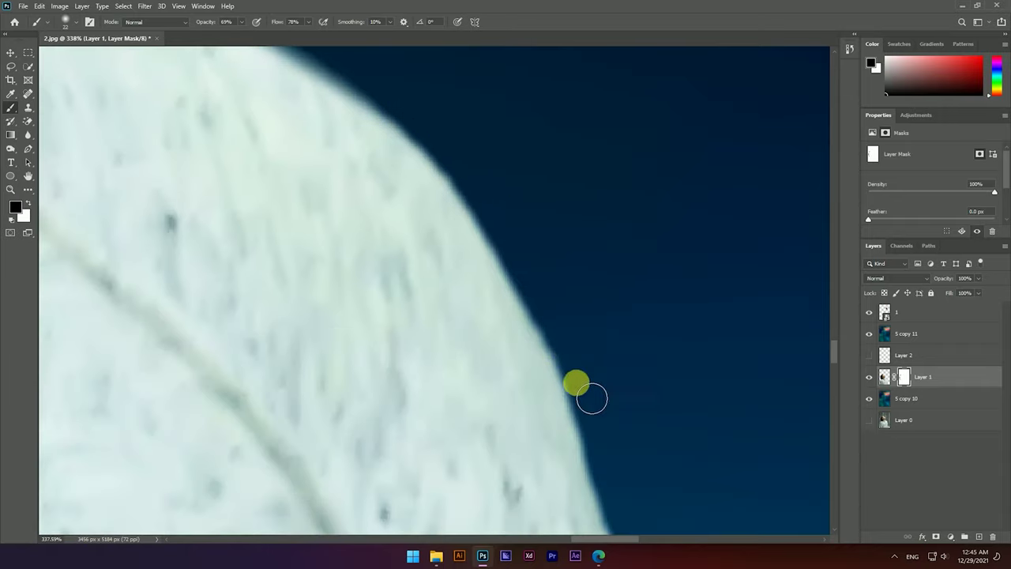
{"action": "scroll", "coordinate": [605, 300], "scroll_direction": "down", "scroll_amount": 8}
{"action": "scroll", "coordinate": [289, 363], "scroll_direction": "up", "scroll_amount": 2}
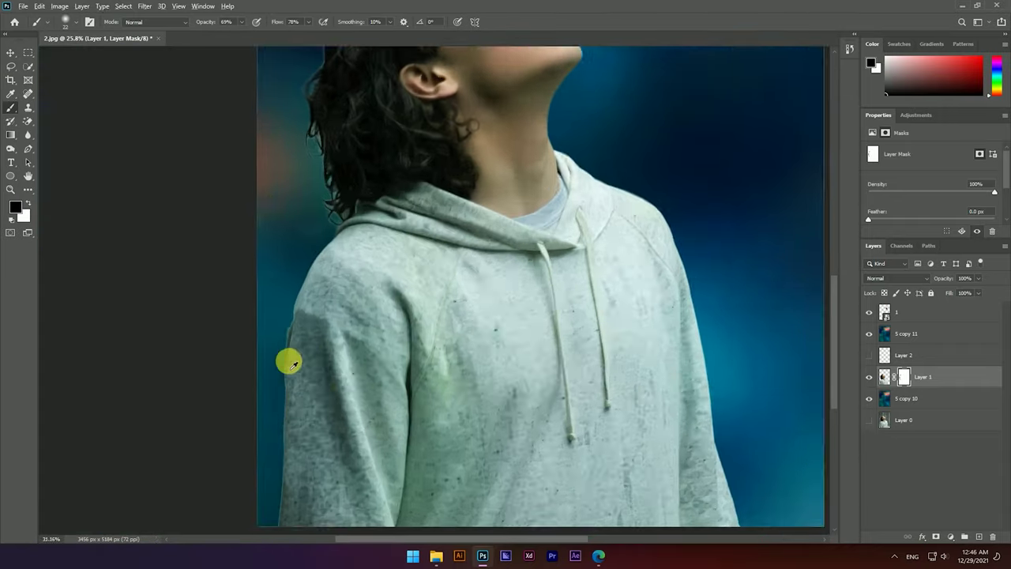
{"action": "scroll", "coordinate": [289, 363], "scroll_direction": "up", "scroll_amount": 5}
Paint out the pale halo along the hoodie's left edge from top to bottom.
{"action": "left_click_drag", "start_coordinate": [372, 103], "coordinate": [360, 208]}
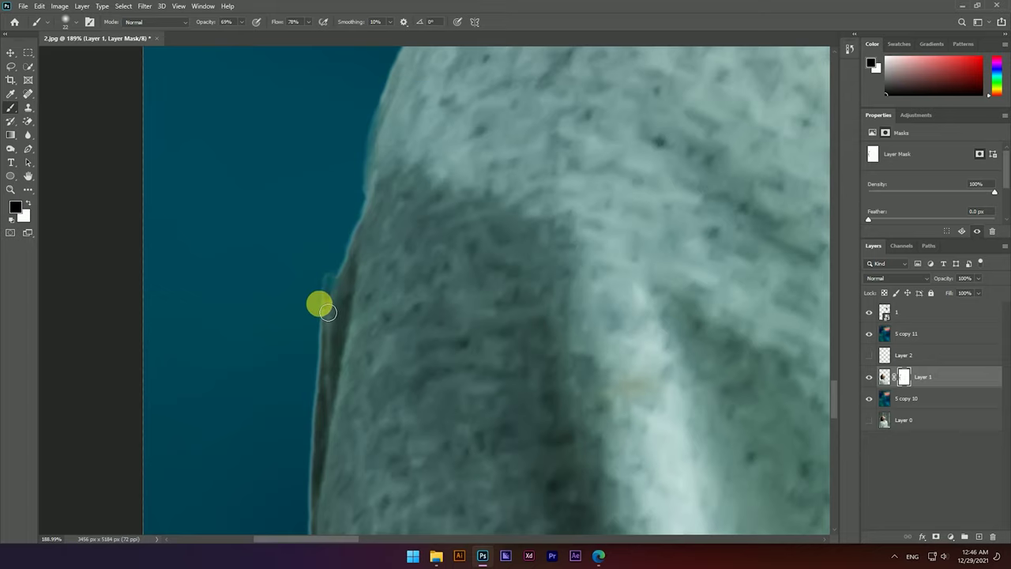
{"action": "mouse_move", "coordinate": [319, 369]}
{"action": "left_mouse_down"}
{"action": "mouse_move", "coordinate": [350, 275]}
{"action": "mouse_move", "coordinate": [376, 123]}
{"action": "left_mouse_up"}
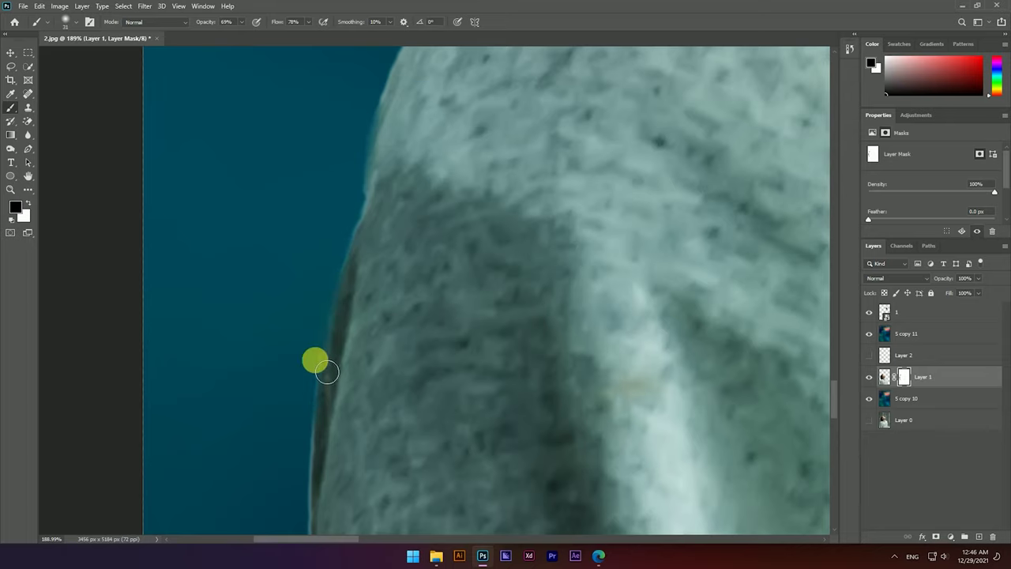
{"action": "scroll", "coordinate": [330, 349], "scroll_direction": "down", "scroll_amount": 5}
{"action": "mouse_move", "coordinate": [355, 174]}
{"action": "left_mouse_down"}
{"action": "mouse_move", "coordinate": [345, 345]}
{"action": "mouse_move", "coordinate": [354, 434]}
{"action": "left_mouse_up"}
{"action": "mouse_move", "coordinate": [374, 228]}
{"action": "left_mouse_down"}
{"action": "mouse_move", "coordinate": [361, 424]}
{"action": "mouse_move", "coordinate": [374, 466]}
{"action": "left_mouse_up"}
{"action": "scroll", "coordinate": [356, 368], "scroll_direction": "down", "scroll_amount": 3}
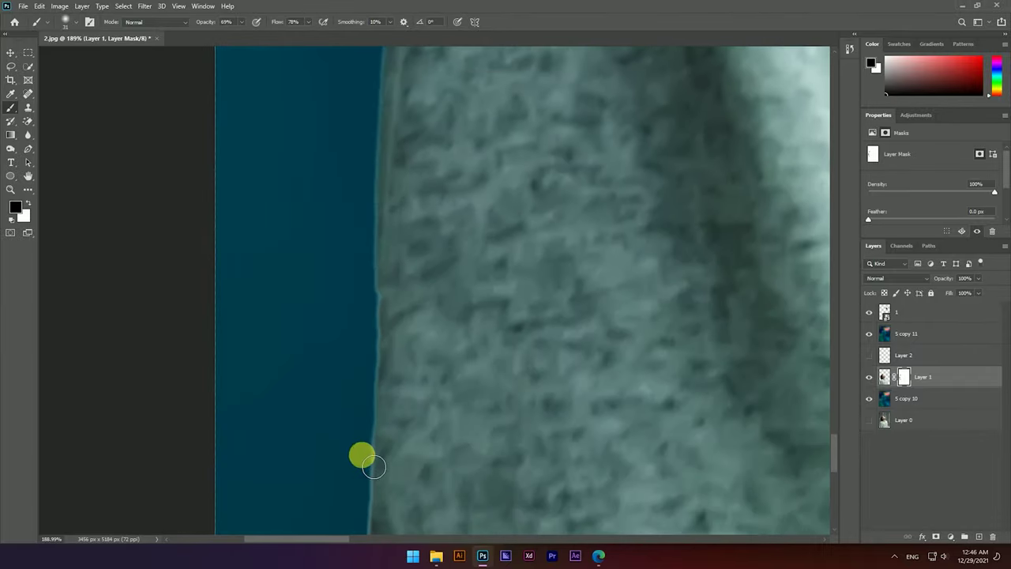
{"action": "scroll", "coordinate": [365, 334], "scroll_direction": "down", "scroll_amount": 3}
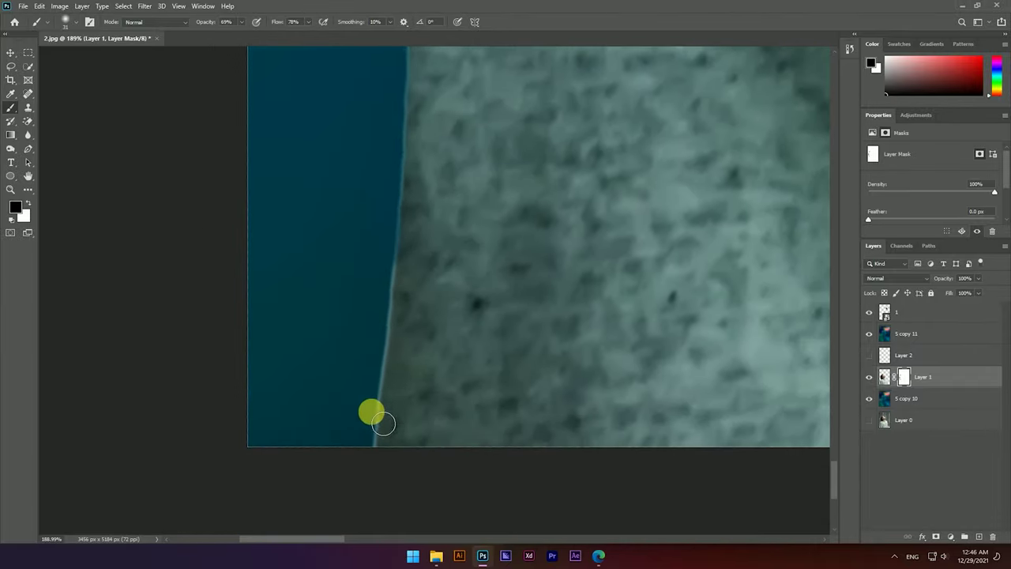
{"action": "scroll", "coordinate": [366, 435], "scroll_direction": "down", "scroll_amount": 3}
{"action": "scroll", "coordinate": [372, 388], "scroll_direction": "down", "scroll_amount": 4}
{"action": "scroll", "coordinate": [395, 349], "scroll_direction": "down", "scroll_amount": 2}
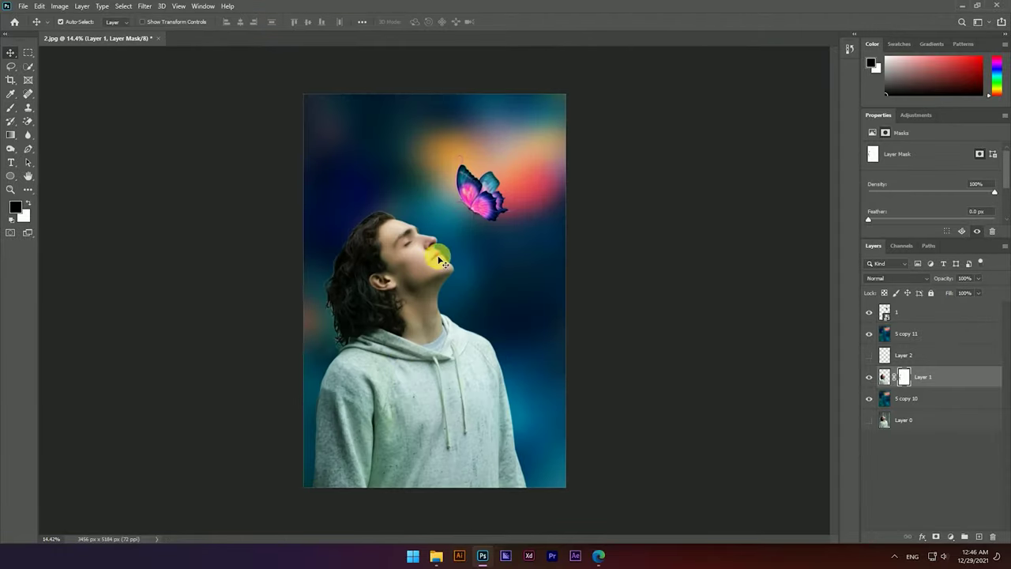
Resize and reposition the large butterfly with a free transform.
{"action": "left_click", "coordinate": [436, 264]}
{"action": "scroll", "coordinate": [395, 237], "scroll_direction": "up", "scroll_amount": 2}
{"action": "left_click", "coordinate": [602, 188]}
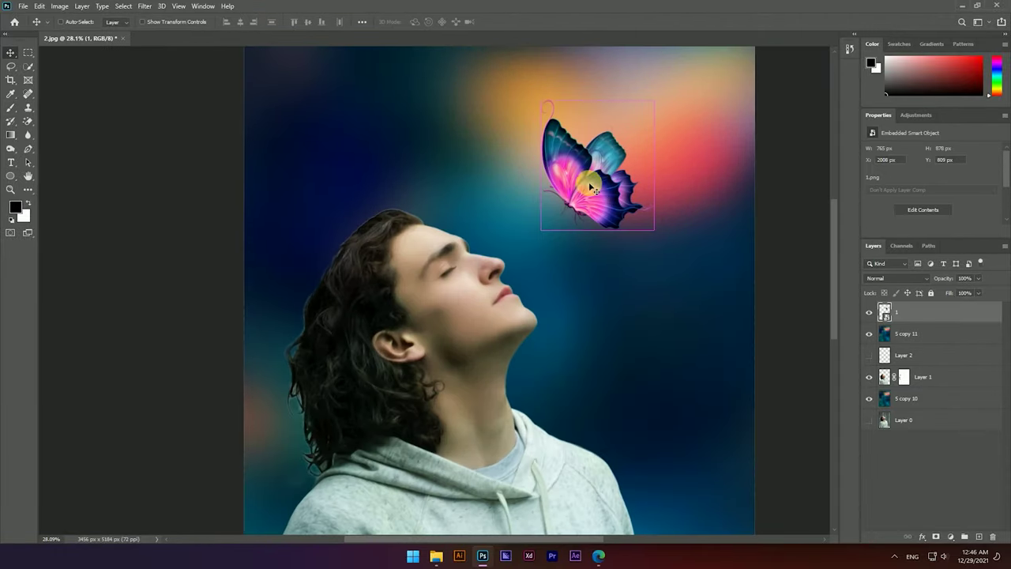
{"action": "key", "text": "ctrl+t"}
{"action": "left_click_drag", "start_coordinate": [668, 169], "coordinate": [677, 165]}
{"action": "scroll", "coordinate": [540, 218], "scroll_direction": "down", "scroll_amount": 1}
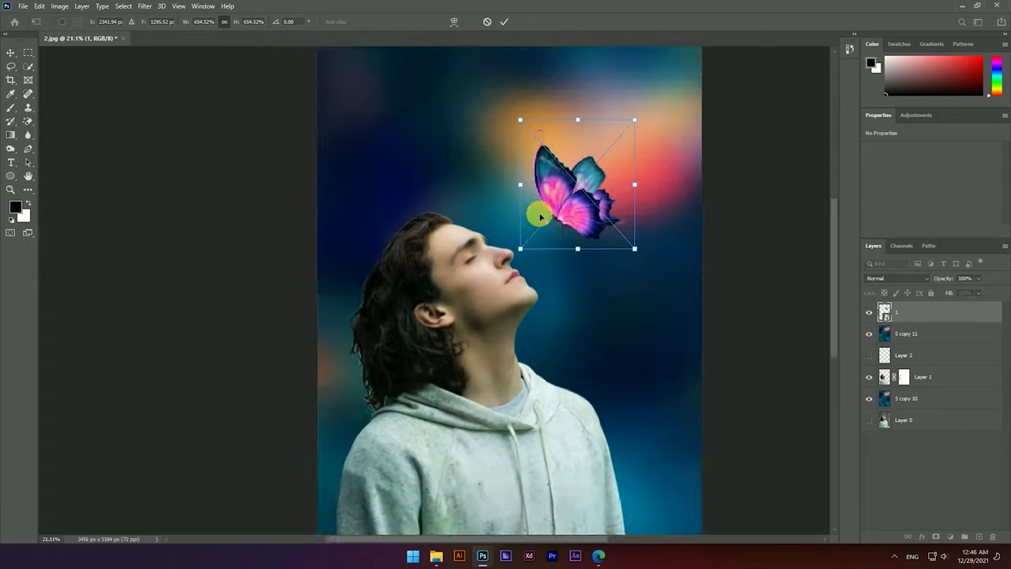
{"action": "scroll", "coordinate": [540, 218], "scroll_direction": "down", "scroll_amount": 1}
{"action": "left_click", "coordinate": [503, 21]}
Drag butterfly image 3 from the photo folder and scale it into the top-left corner.
{"action": "left_click", "coordinate": [436, 556]}
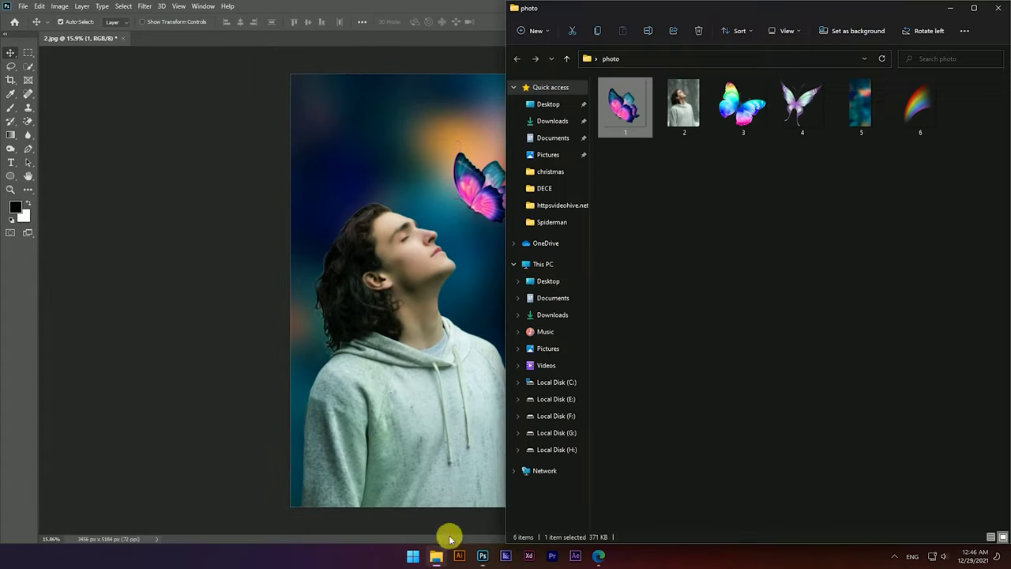
{"action": "left_click_drag", "start_coordinate": [717, 115], "coordinate": [375, 141]}
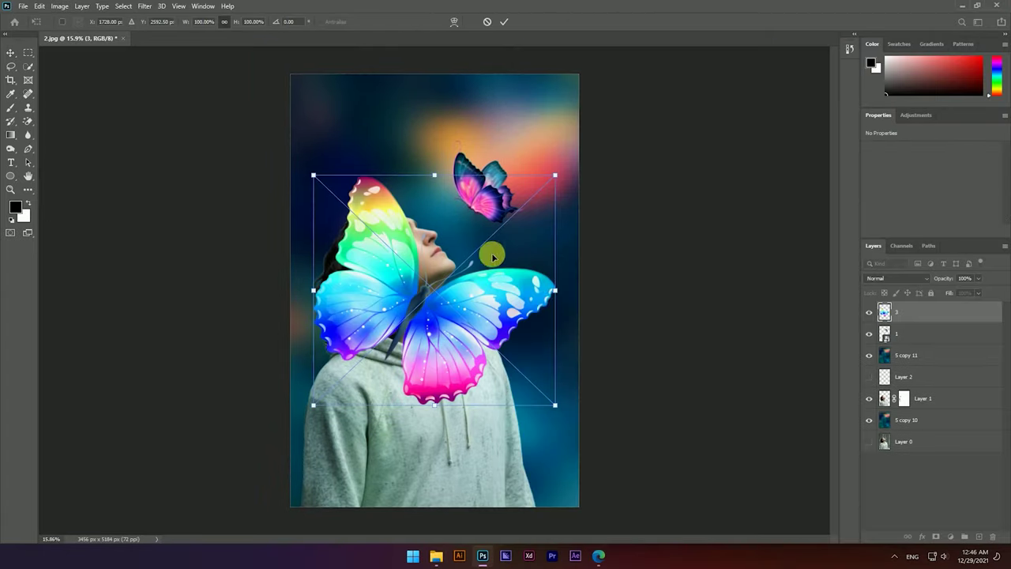
{"action": "mouse_move", "coordinate": [553, 292]}
{"action": "left_mouse_down"}
{"action": "mouse_move", "coordinate": [445, 280]}
{"action": "mouse_move", "coordinate": [442, 289]}
{"action": "mouse_move", "coordinate": [463, 293]}
{"action": "mouse_move", "coordinate": [338, 120]}
{"action": "mouse_move", "coordinate": [345, 129]}
{"action": "left_mouse_up"}
{"action": "left_click", "coordinate": [503, 22]}
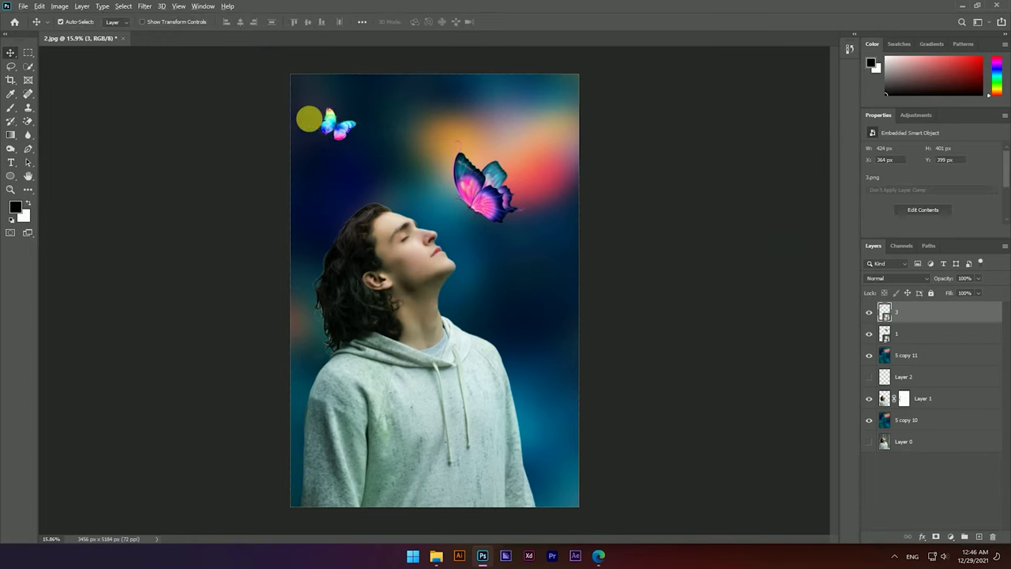
Set the rainbow butterfly layer's opacity to 56% and reopen the source photo folder.
{"action": "scroll", "coordinate": [309, 111], "scroll_direction": "up", "scroll_amount": 4}
{"action": "scroll", "coordinate": [309, 111], "scroll_direction": "up", "scroll_amount": 3}
{"action": "scroll", "coordinate": [387, 202], "scroll_direction": "up", "scroll_amount": 2}
{"action": "left_click_drag", "start_coordinate": [935, 278], "coordinate": [920, 277]}
{"action": "scroll", "coordinate": [474, 188], "scroll_direction": "down", "scroll_amount": 8}
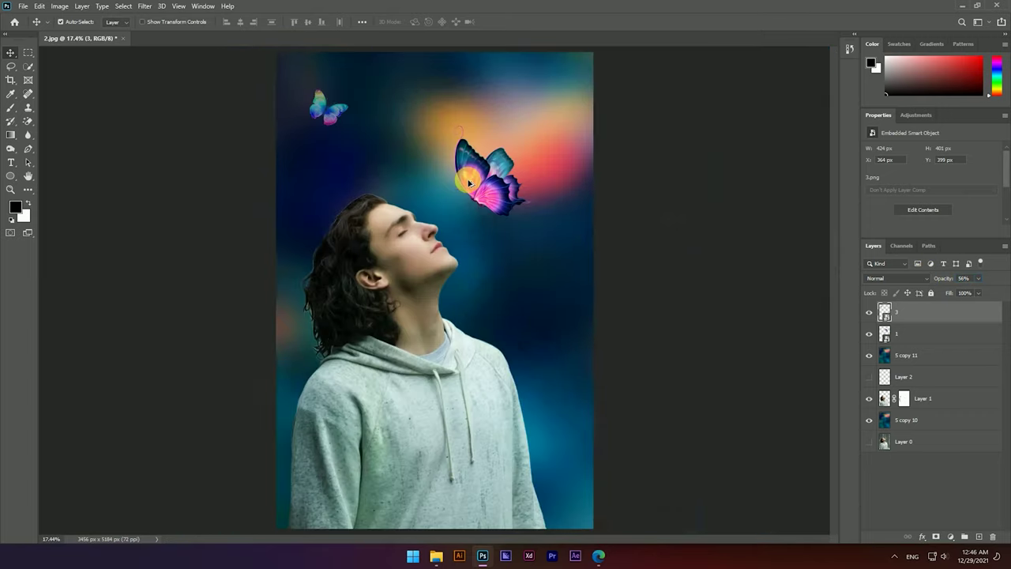
{"action": "left_click", "coordinate": [436, 555]}
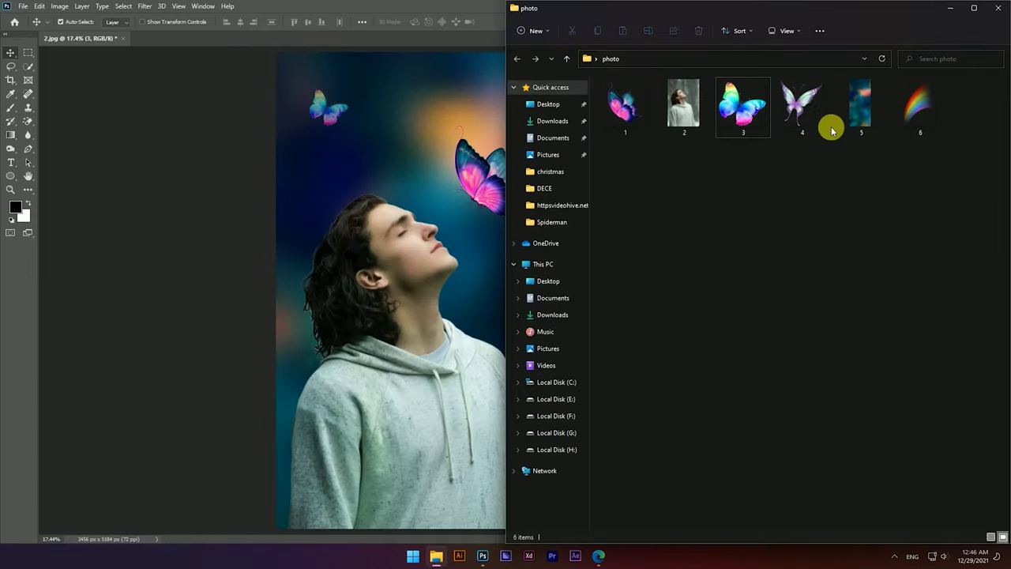
Place butterfly image 4, flip it horizontally and rotate it about 151°.
{"action": "mouse_move", "coordinate": [797, 107]}
{"action": "left_mouse_down"}
{"action": "mouse_move", "coordinate": [449, 305]}
{"action": "mouse_move", "coordinate": [666, 339]}
{"action": "left_mouse_up"}
{"action": "scroll", "coordinate": [458, 291], "scroll_direction": "up", "scroll_amount": 2}
{"action": "scroll", "coordinate": [456, 306], "scroll_direction": "up", "scroll_amount": 2}
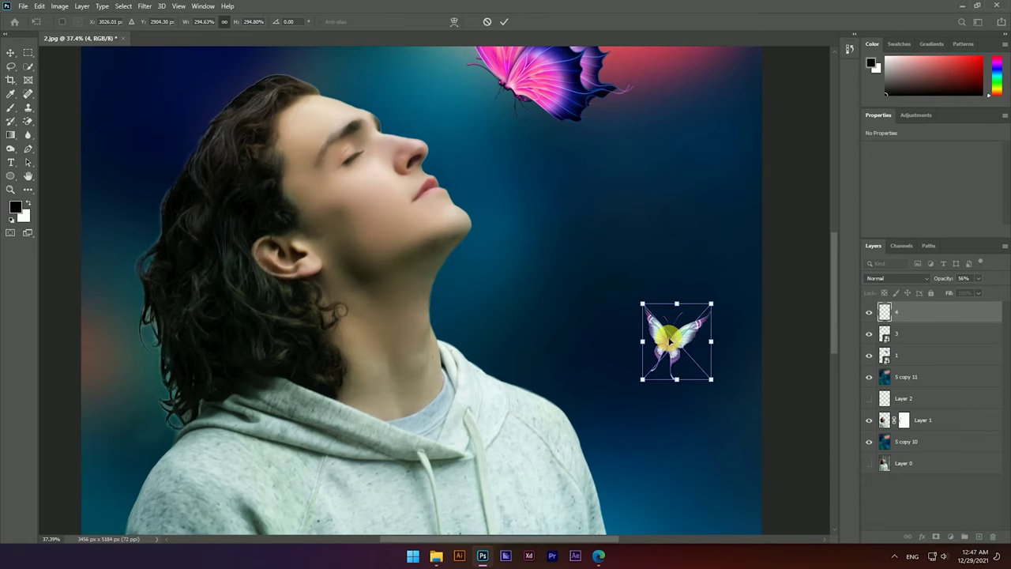
{"action": "right_click", "coordinate": [668, 338]}
{"action": "left_click", "coordinate": [711, 502]}
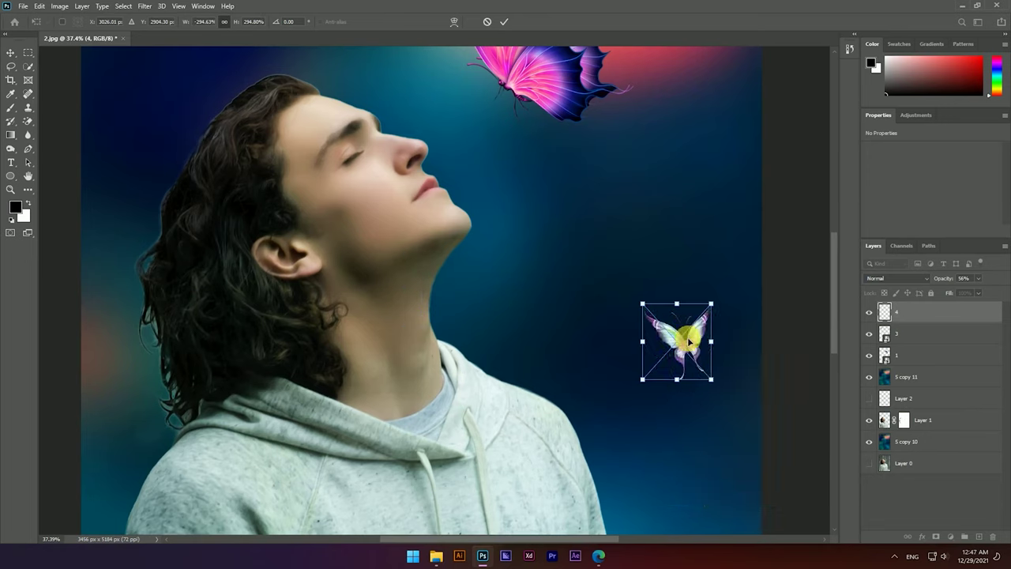
{"action": "mouse_move", "coordinate": [715, 385]}
{"action": "left_mouse_down"}
{"action": "mouse_move", "coordinate": [729, 356]}
{"action": "mouse_move", "coordinate": [661, 340]}
{"action": "left_mouse_up"}
{"action": "scroll", "coordinate": [632, 273], "scroll_direction": "down", "scroll_amount": 2}
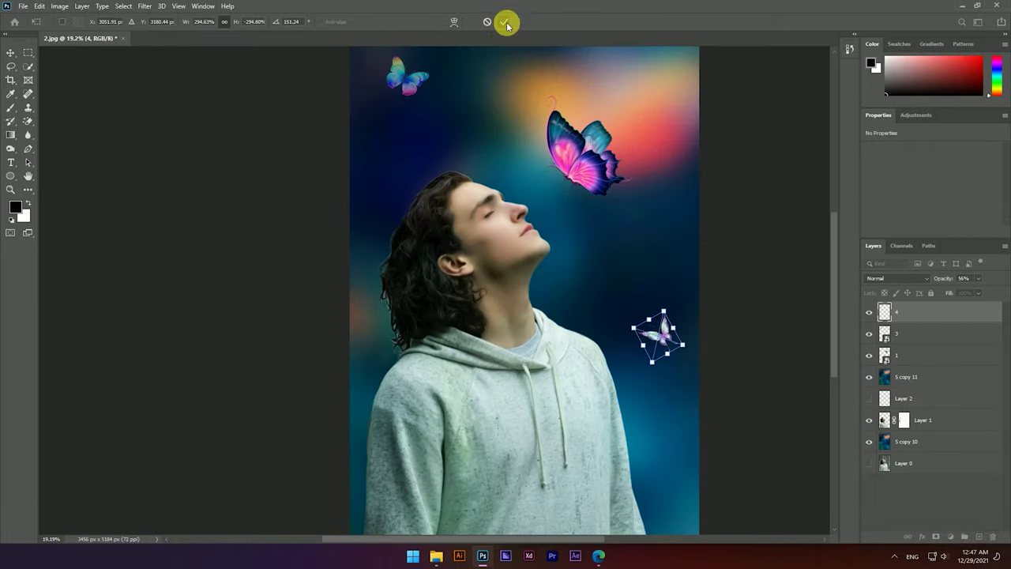
{"action": "left_click", "coordinate": [503, 21]}
Lock the '5 copy 11' overlay layer.
{"action": "scroll", "coordinate": [625, 263], "scroll_direction": "down", "scroll_amount": 2}
{"action": "scroll", "coordinate": [370, 239], "scroll_direction": "up", "scroll_amount": 3}
{"action": "left_click", "coordinate": [614, 379]}
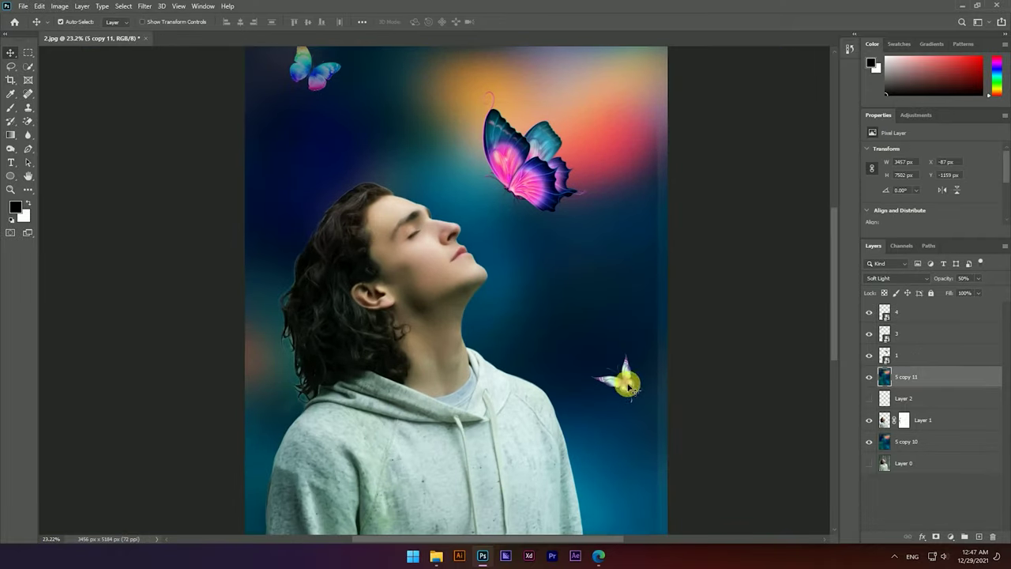
{"action": "left_click", "coordinate": [931, 293]}
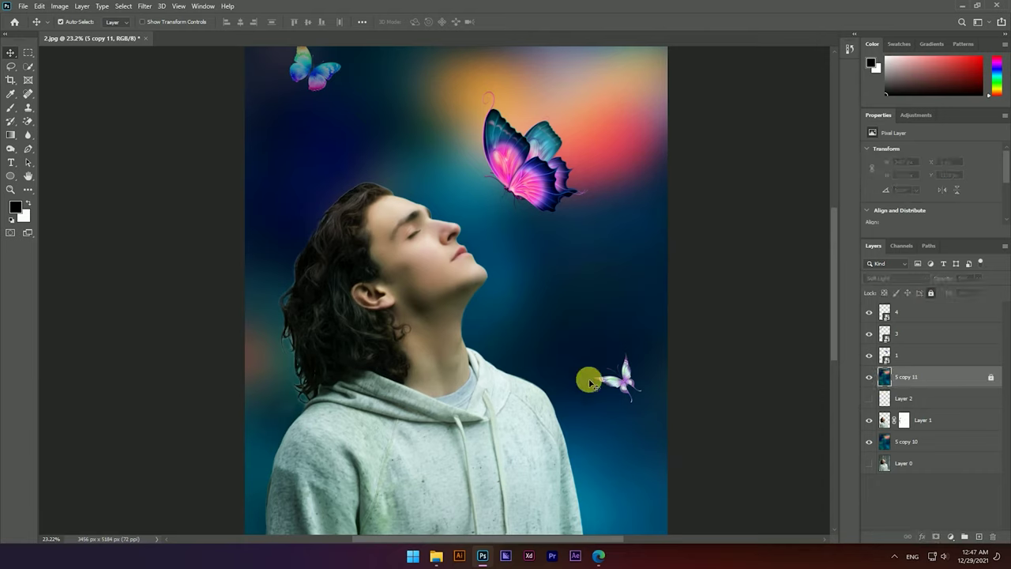
Shrink the small violet butterfly and move it up beside the man's chin.
{"action": "left_click_drag", "start_coordinate": [623, 382], "coordinate": [605, 383]}
{"action": "key", "text": "ctrl+t"}
{"action": "left_click_drag", "start_coordinate": [636, 389], "coordinate": [632, 390]}
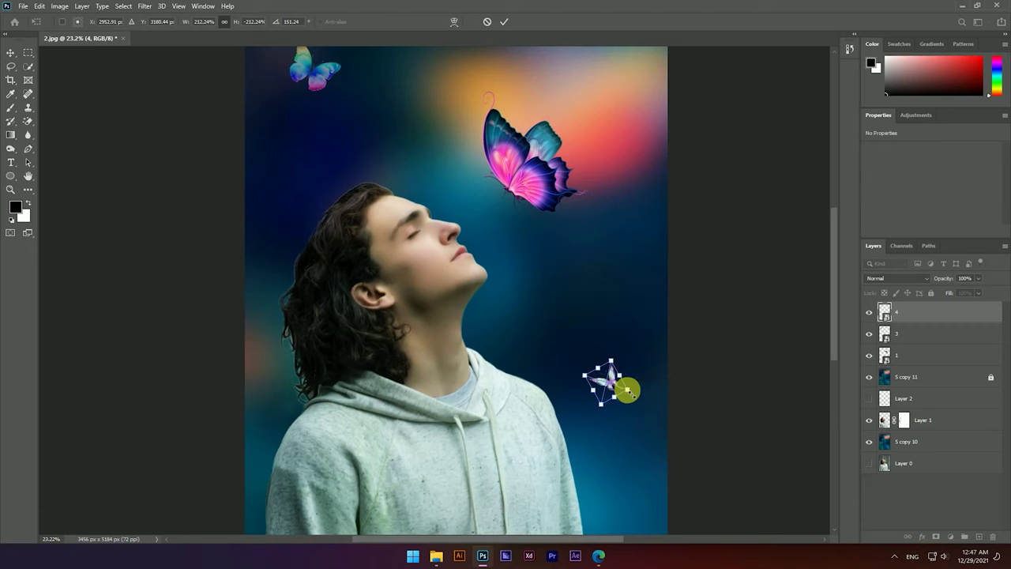
{"action": "left_click_drag", "start_coordinate": [600, 369], "coordinate": [530, 311]}
{"action": "left_click", "coordinate": [504, 21]}
{"action": "scroll", "coordinate": [609, 270], "scroll_direction": "down", "scroll_amount": 5}
{"action": "scroll", "coordinate": [388, 226], "scroll_direction": "up", "scroll_amount": 3}
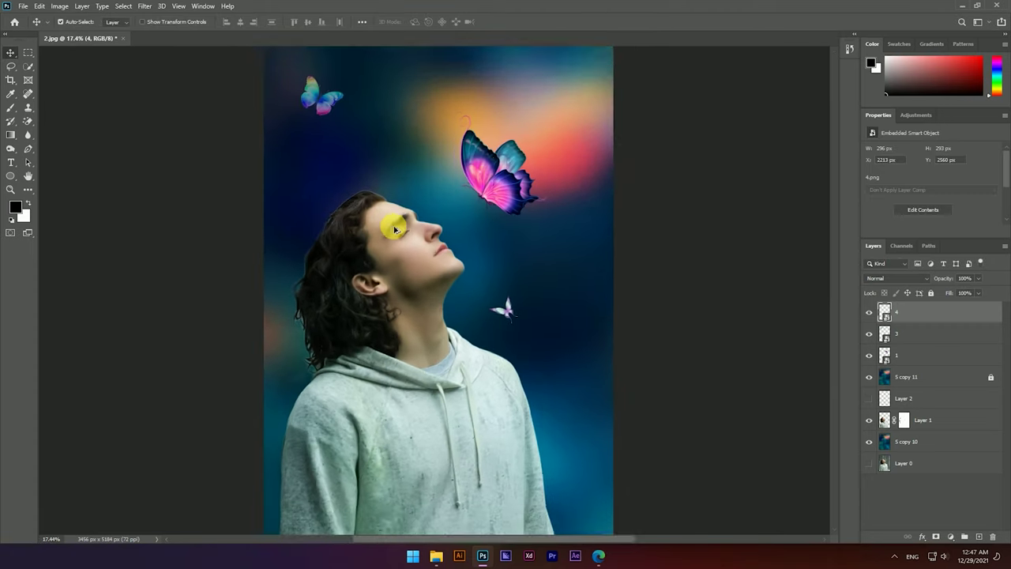
{"action": "scroll", "coordinate": [491, 181], "scroll_direction": "up", "scroll_amount": 1}
Nudge the large butterfly slightly, then select the small violet butterfly's layer.
{"action": "left_click_drag", "start_coordinate": [493, 162], "coordinate": [499, 160]}
{"action": "scroll", "coordinate": [560, 207], "scroll_direction": "down", "scroll_amount": 3}
{"action": "scroll", "coordinate": [418, 214], "scroll_direction": "up", "scroll_amount": 3}
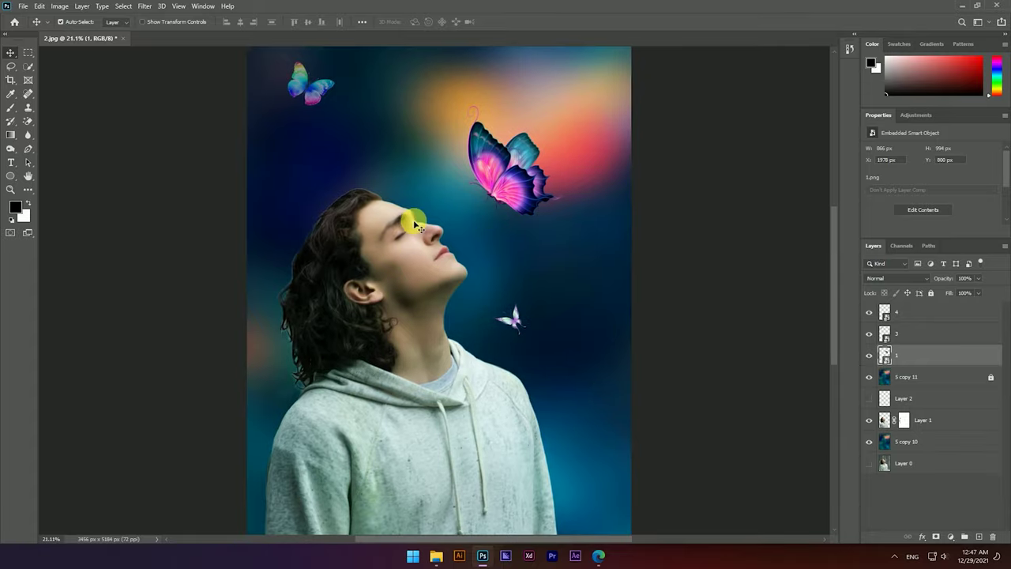
{"action": "scroll", "coordinate": [606, 258], "scroll_direction": "up", "scroll_amount": 1}
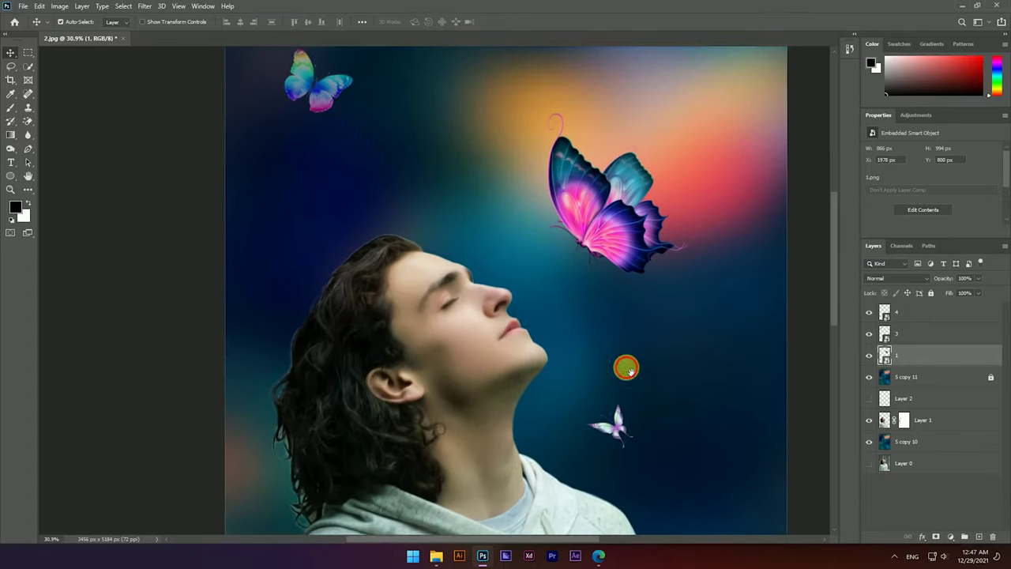
{"action": "scroll", "coordinate": [625, 366], "scroll_direction": "up", "scroll_amount": 4}
{"action": "left_click", "coordinate": [600, 273]}
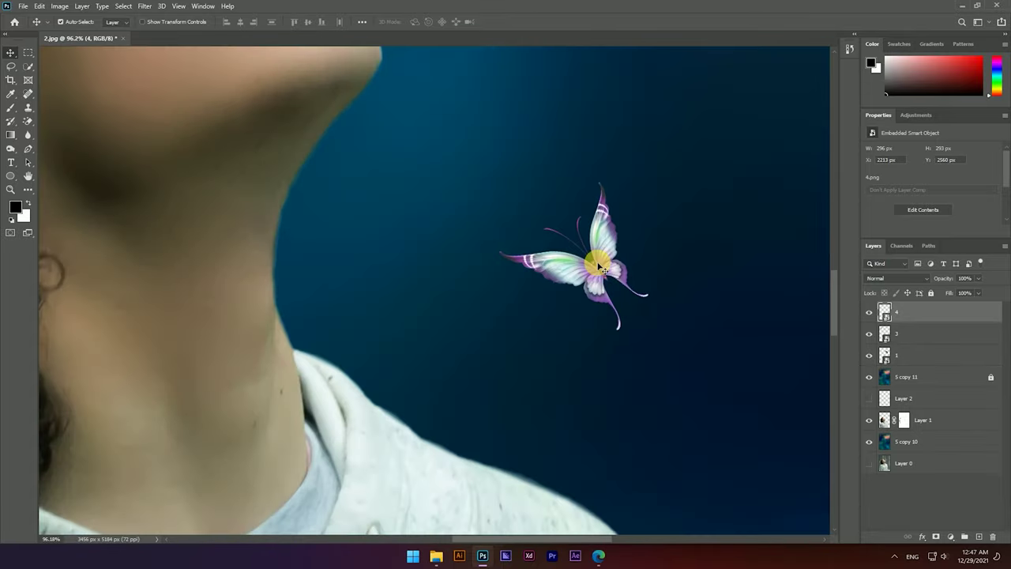
Add a Hue/Saturation adjustment with Hue +24, clipped to the small butterfly layer.
{"action": "left_click", "coordinate": [950, 537]}
{"action": "left_click", "coordinate": [950, 437]}
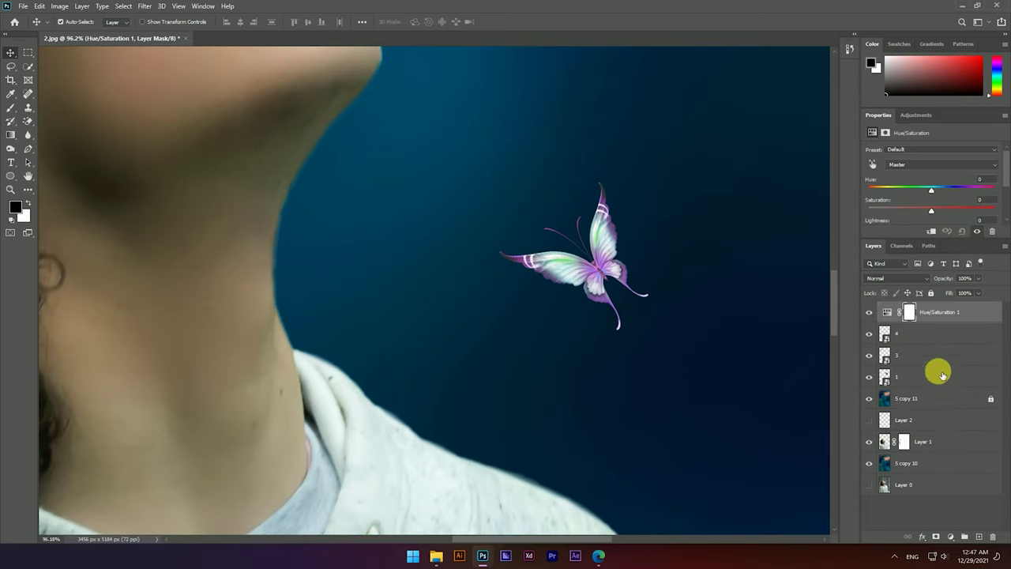
{"action": "left_click_drag", "start_coordinate": [934, 191], "coordinate": [937, 192]}
{"action": "left_click_drag", "start_coordinate": [940, 193], "coordinate": [948, 195]}
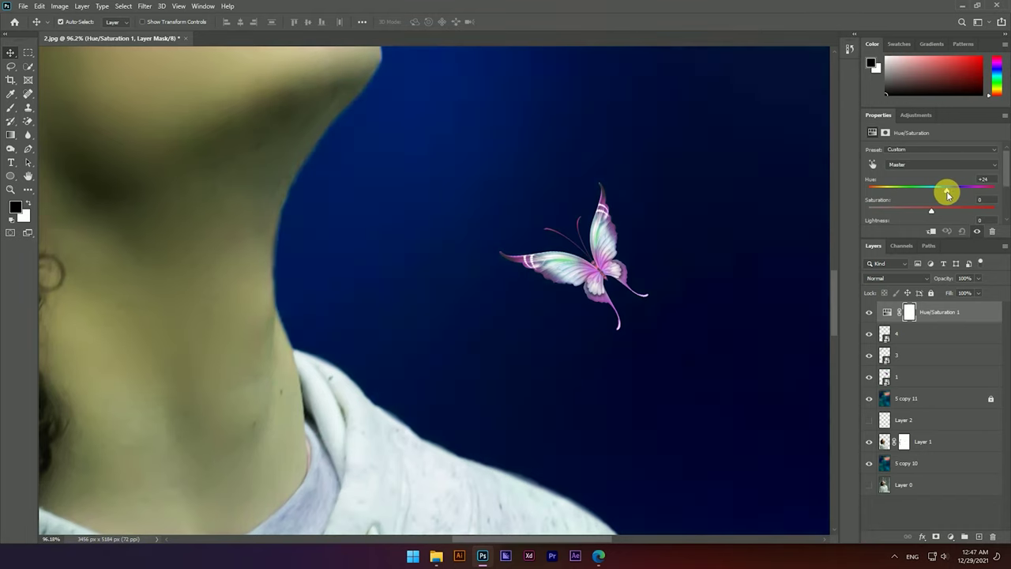
{"action": "left_click", "coordinate": [869, 333]}
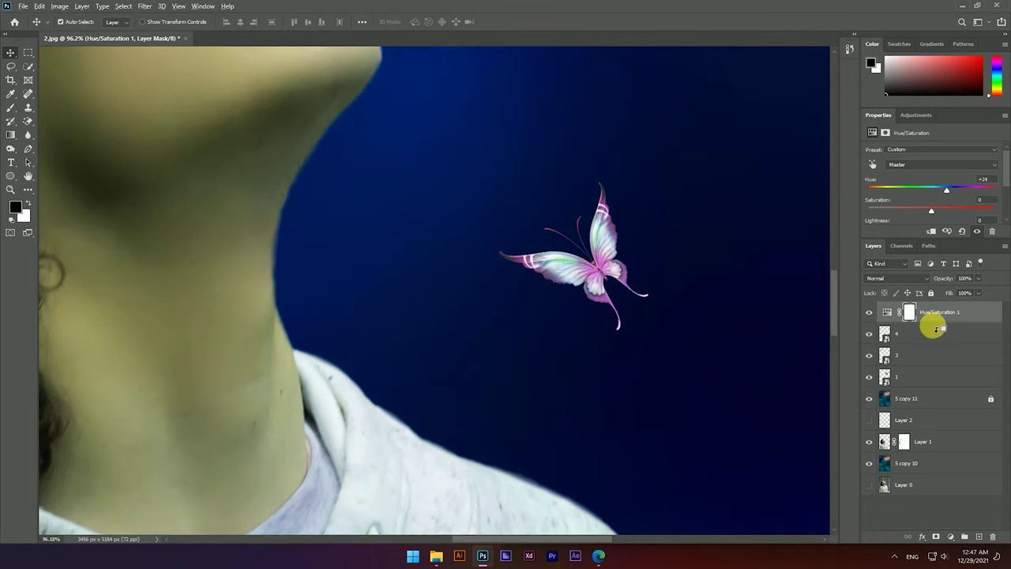
{"action": "left_click", "coordinate": [920, 323], "text": "alt"}
Zoom out to view the whole image, then select the adjustment and the '5 copy 10' layer.
{"action": "key", "text": "ctrl+shift+e"}
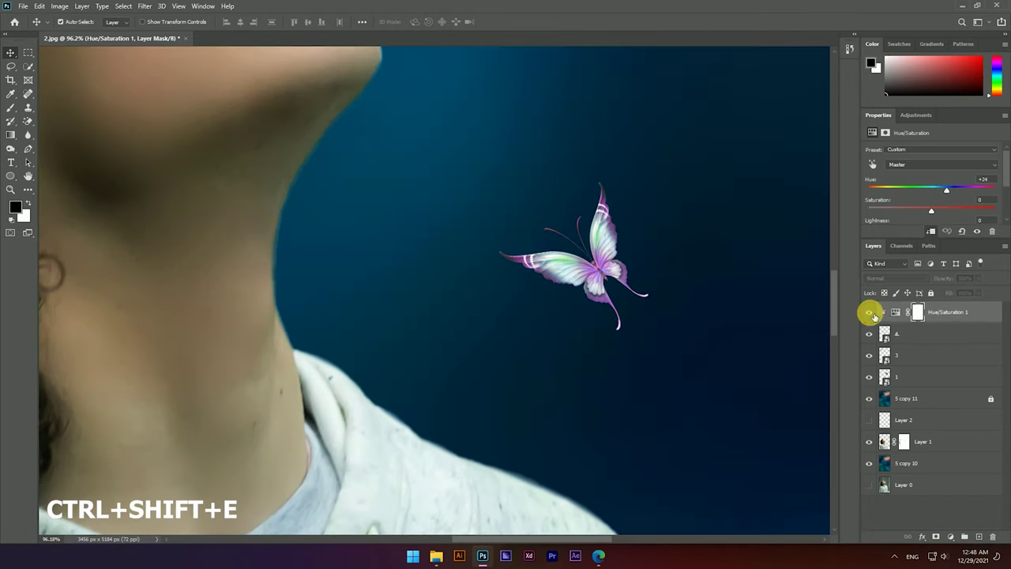
{"action": "scroll", "coordinate": [582, 331], "scroll_direction": "down", "scroll_amount": 5}
{"action": "scroll", "coordinate": [427, 214], "scroll_direction": "up", "scroll_amount": 3}
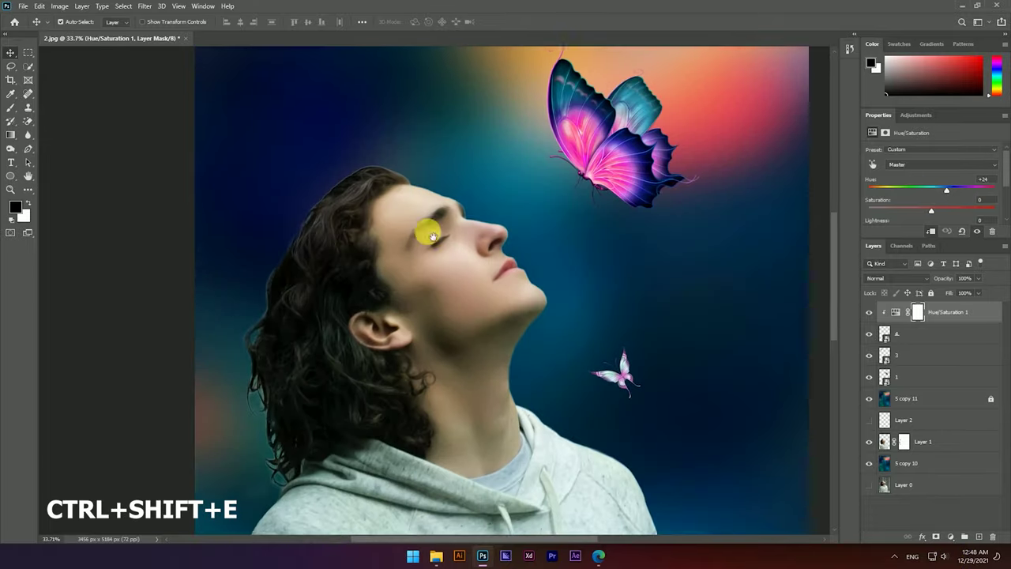
{"action": "scroll", "coordinate": [553, 225], "scroll_direction": "down", "scroll_amount": 3}
{"action": "scroll", "coordinate": [608, 211], "scroll_direction": "down", "scroll_amount": 2}
{"action": "scroll", "coordinate": [421, 207], "scroll_direction": "up", "scroll_amount": 2}
{"action": "scroll", "coordinate": [474, 217], "scroll_direction": "down", "scroll_amount": 1}
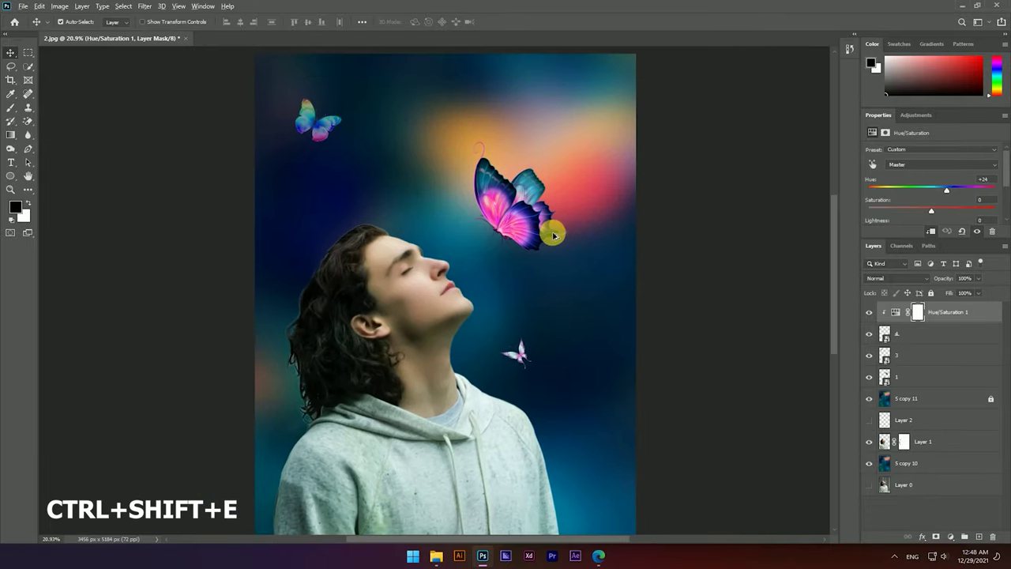
{"action": "scroll", "coordinate": [521, 225], "scroll_direction": "down", "scroll_amount": 1}
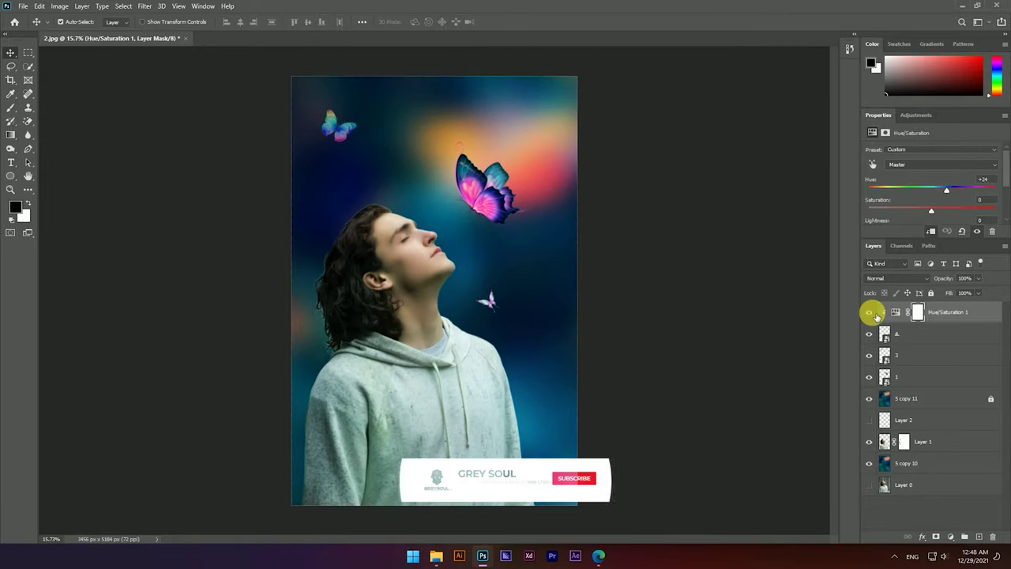
{"action": "scroll", "coordinate": [468, 318], "scroll_direction": "up", "scroll_amount": 1}
{"action": "scroll", "coordinate": [526, 255], "scroll_direction": "up", "scroll_amount": 1}
{"action": "scroll", "coordinate": [527, 260], "scroll_direction": "down", "scroll_amount": 3}
{"action": "left_click", "coordinate": [973, 311]}
{"action": "left_click", "coordinate": [927, 466]}
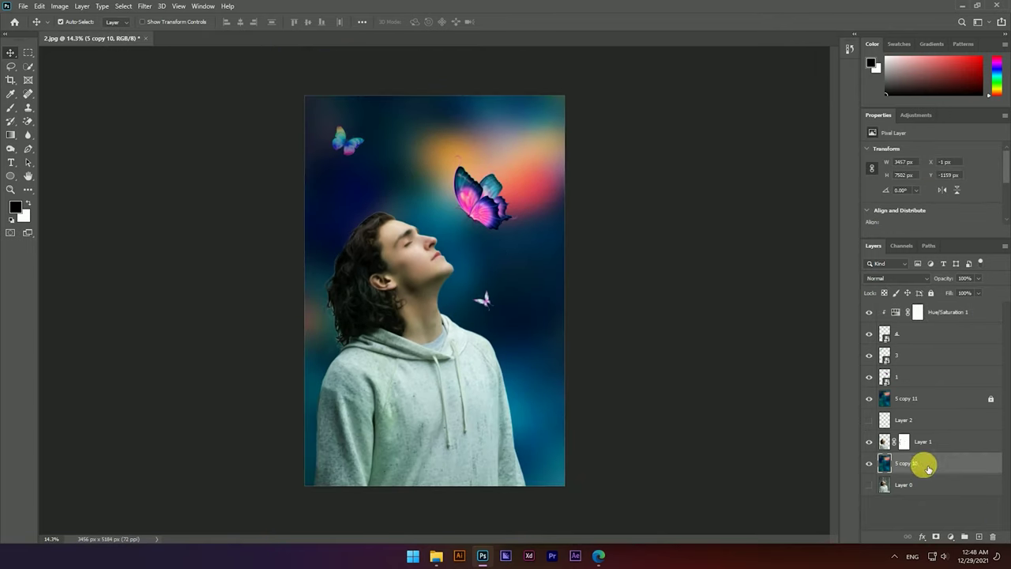
Stamp the layers from Hue/Saturation 1 to '5 copy 10' into merged Layer 3.
{"action": "left_click", "coordinate": [939, 313], "text": "shift"}
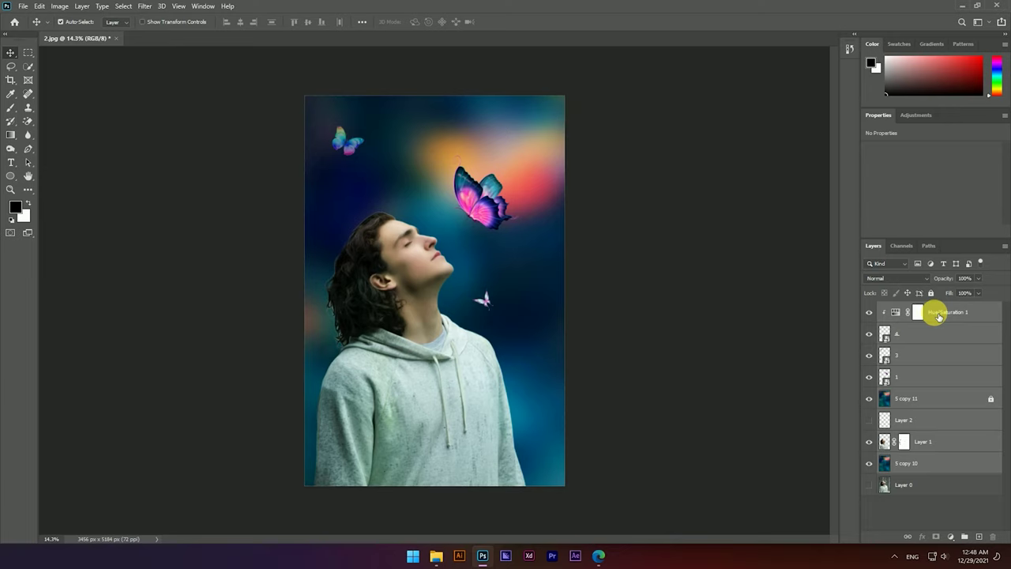
{"action": "right_click", "coordinate": [936, 316]}
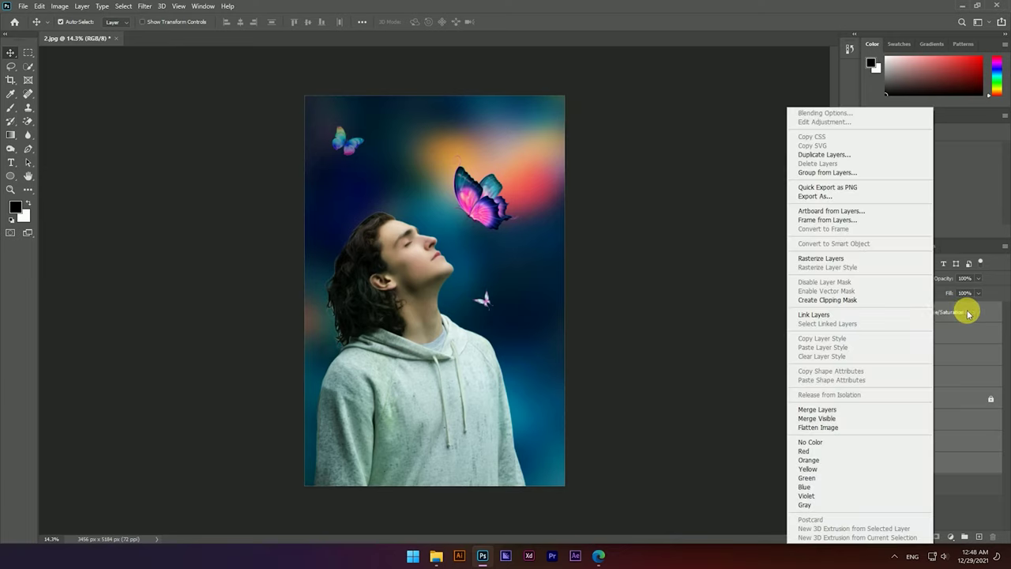
{"action": "left_click", "coordinate": [968, 314]}
{"action": "key", "text": "ctrl+shift+alt+e"}
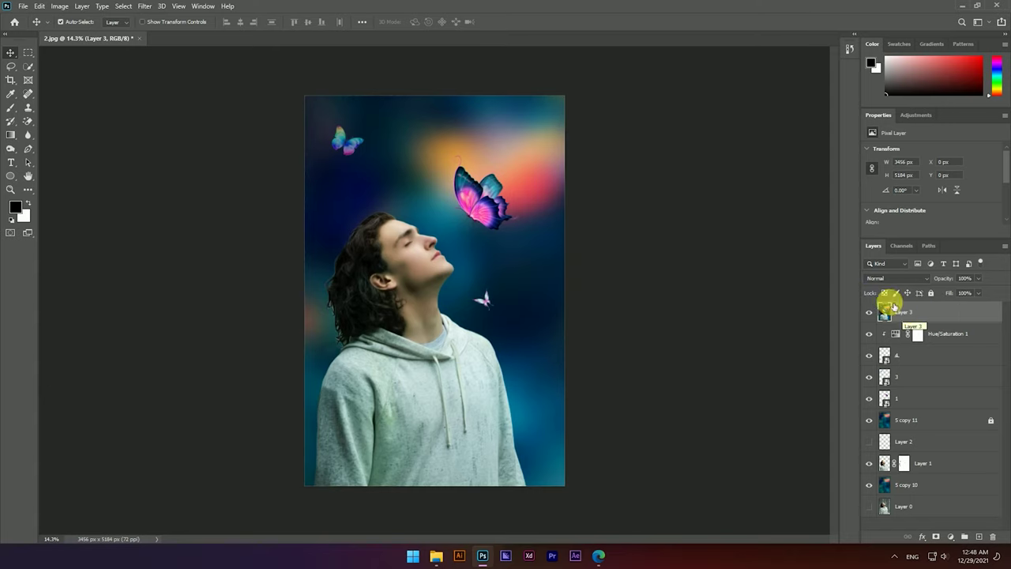
Open the Camera Raw Filter on Layer 3 and cool Temperature to -13.
{"action": "left_click", "coordinate": [145, 7]}
{"action": "left_click", "coordinate": [171, 73]}
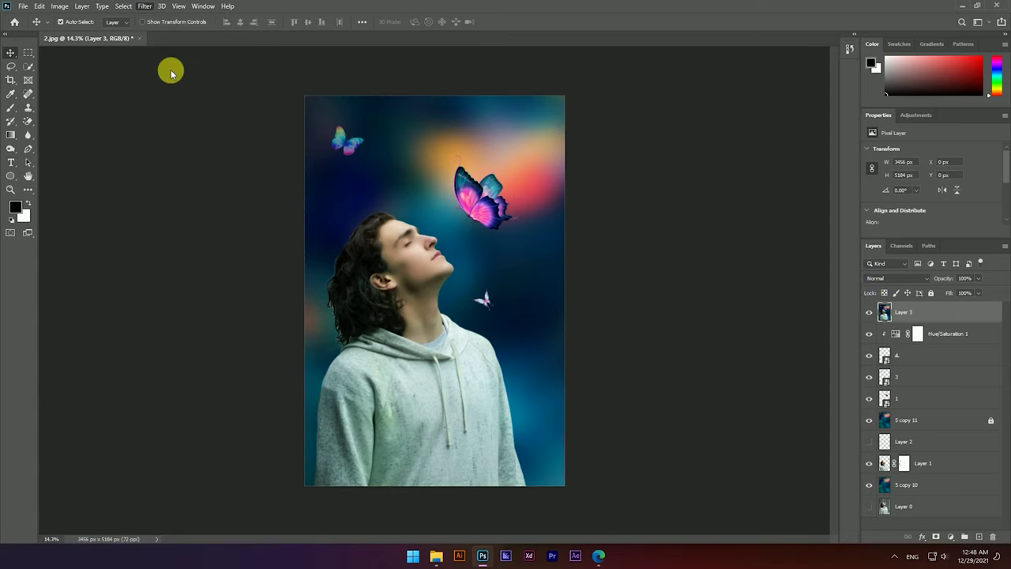
{"action": "left_click_drag", "start_coordinate": [771, 203], "coordinate": [761, 203]}
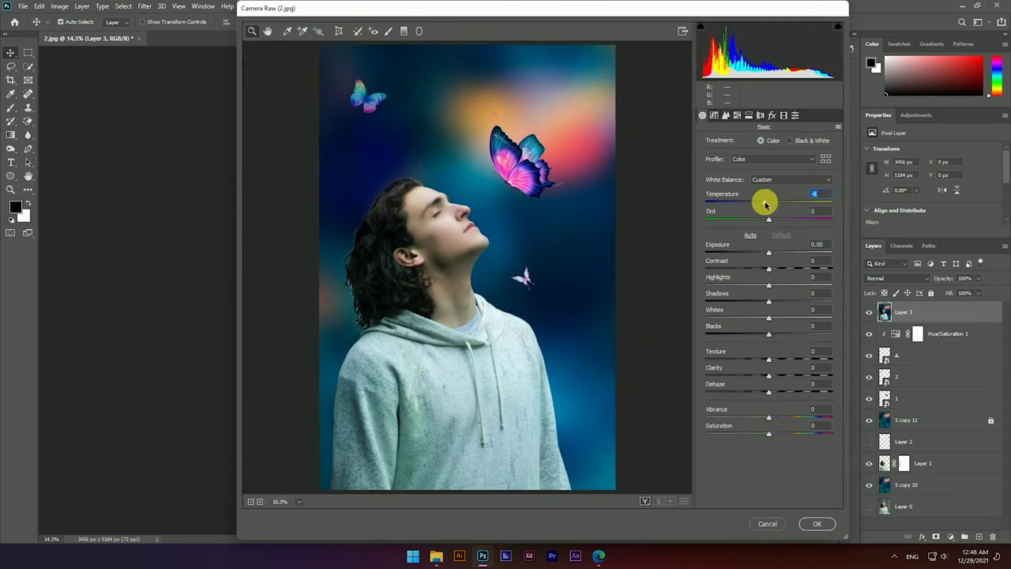
Add vibrance, clarity, a strong lens vignette and a -21 post-crop vignette, then apply Camera Raw.
{"action": "left_click_drag", "start_coordinate": [760, 416], "coordinate": [776, 416]}
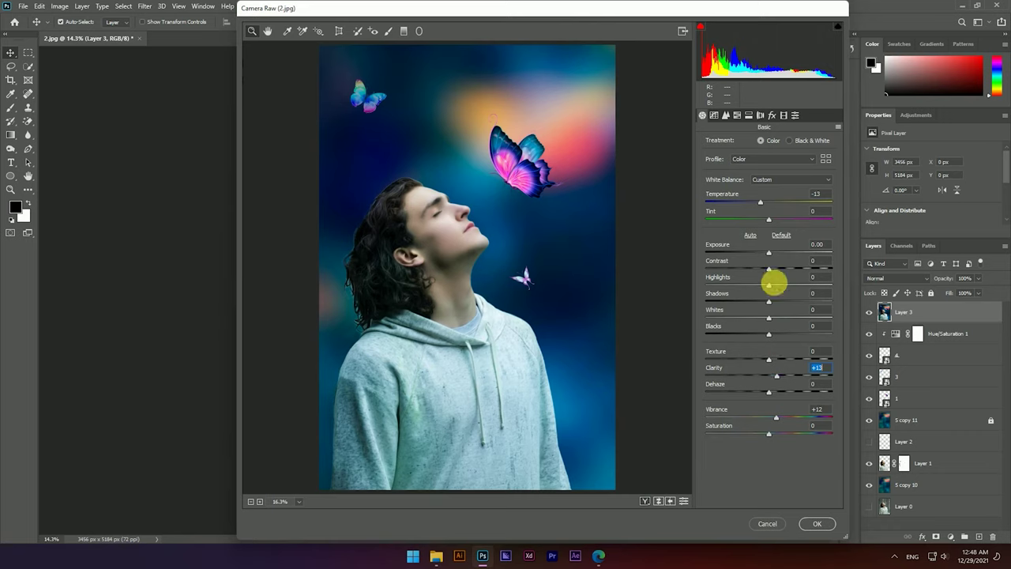
{"action": "left_click", "coordinate": [772, 116]}
{"action": "mouse_move", "coordinate": [768, 251]}
{"action": "left_mouse_down"}
{"action": "mouse_move", "coordinate": [744, 254]}
{"action": "mouse_move", "coordinate": [756, 254]}
{"action": "left_mouse_up"}
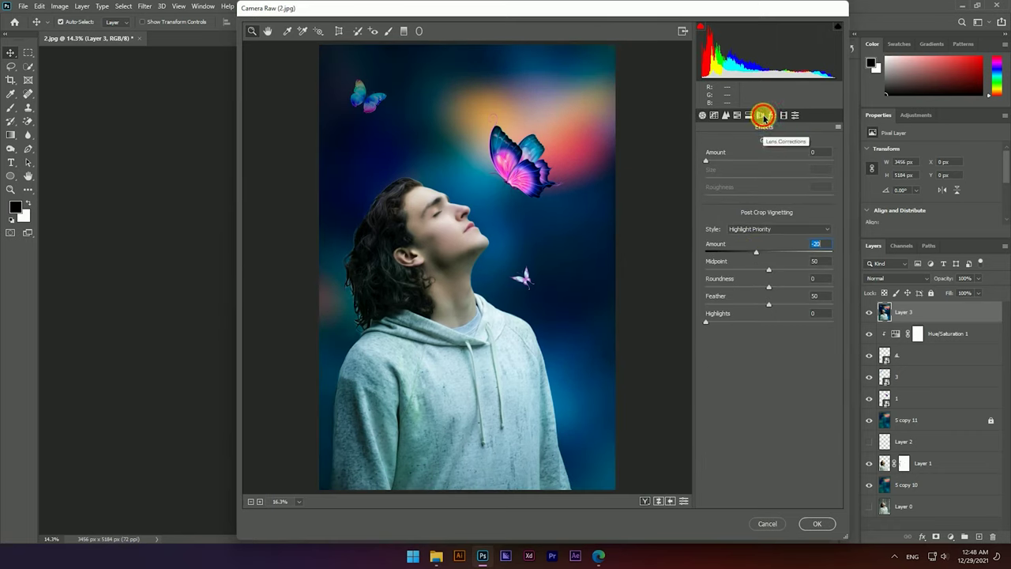
{"action": "left_click", "coordinate": [763, 116]}
{"action": "left_click_drag", "start_coordinate": [766, 315], "coordinate": [716, 314]}
{"action": "mouse_move", "coordinate": [779, 333]}
{"action": "left_mouse_down"}
{"action": "mouse_move", "coordinate": [744, 331]}
{"action": "mouse_move", "coordinate": [768, 334]}
{"action": "left_mouse_up"}
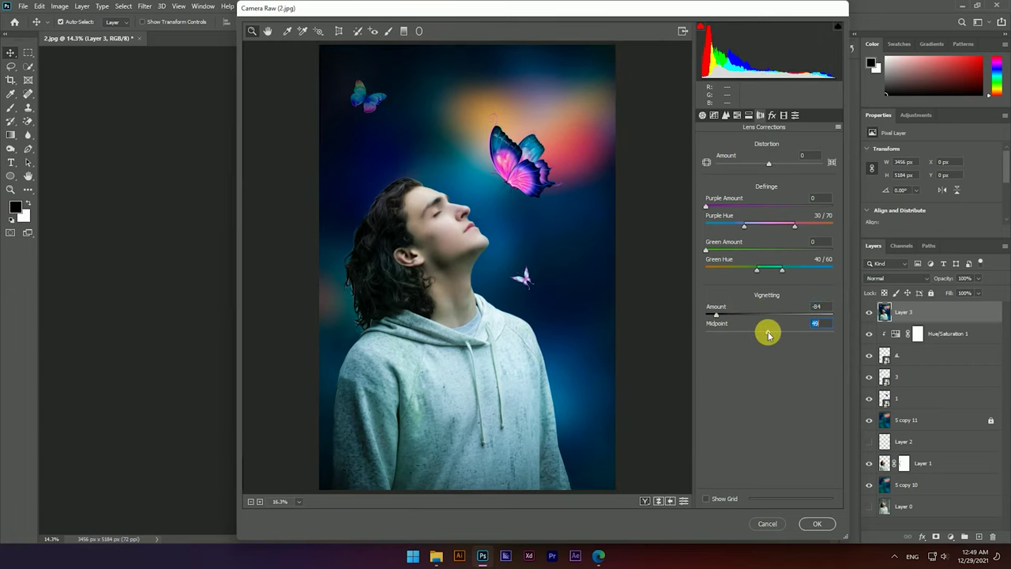
{"action": "left_click", "coordinate": [771, 115]}
{"action": "mouse_move", "coordinate": [755, 255]}
{"action": "left_mouse_down"}
{"action": "mouse_move", "coordinate": [745, 252]}
{"action": "mouse_move", "coordinate": [755, 253]}
{"action": "left_mouse_up"}
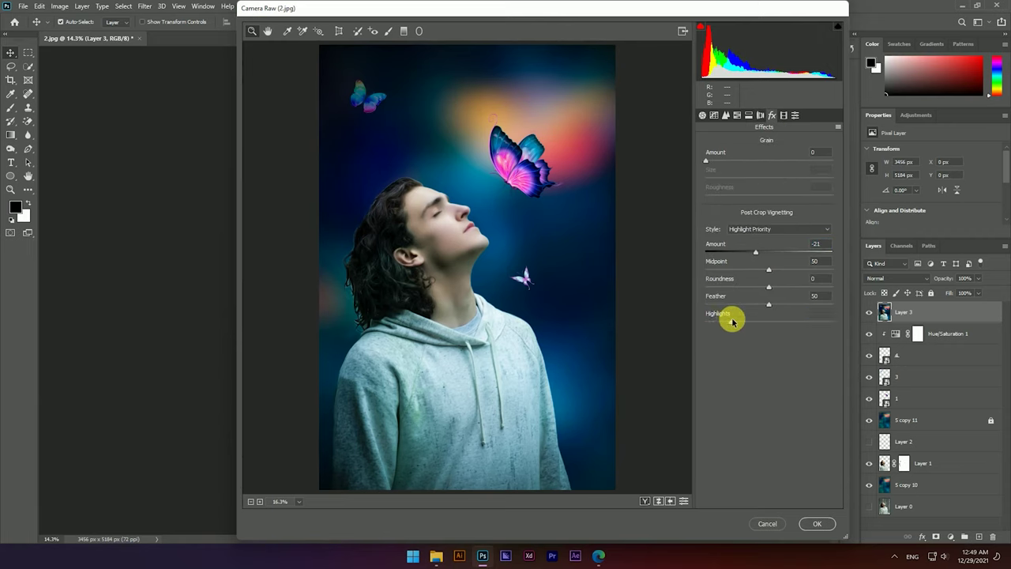
{"action": "left_click", "coordinate": [816, 524]}
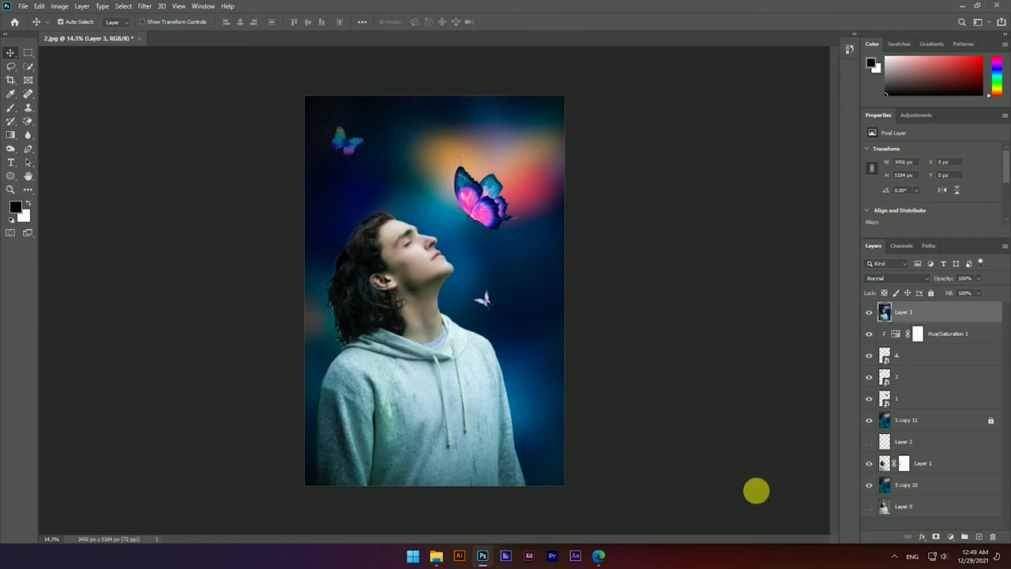
Fit the image to the window and drag the rainbow image from the photo folder onto the canvas.
{"action": "key", "text": "ctrl+0"}
{"action": "left_click", "coordinate": [436, 555]}
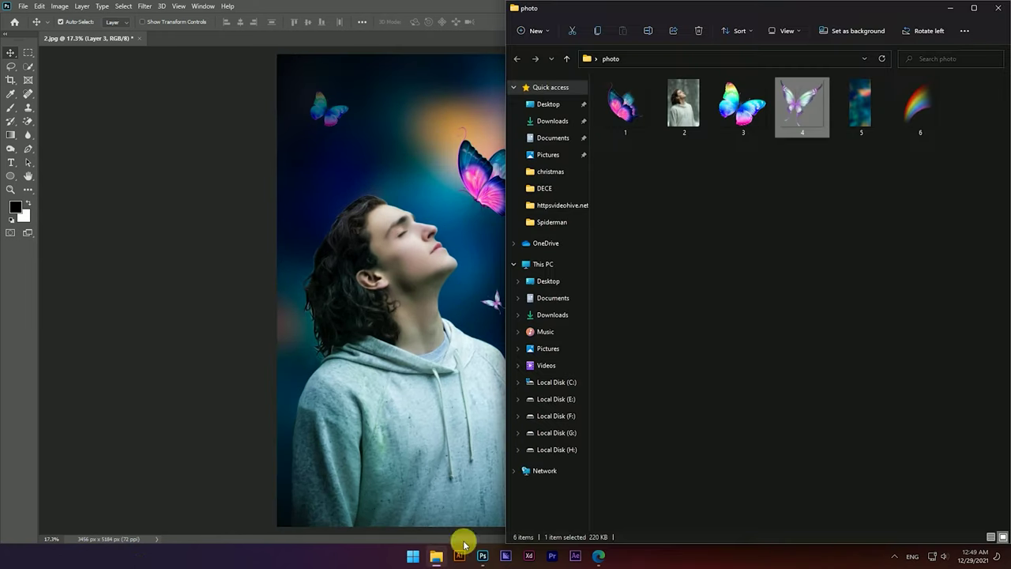
{"action": "left_click", "coordinate": [919, 110]}
{"action": "left_click_drag", "start_coordinate": [401, 298], "coordinate": [401, 298]}
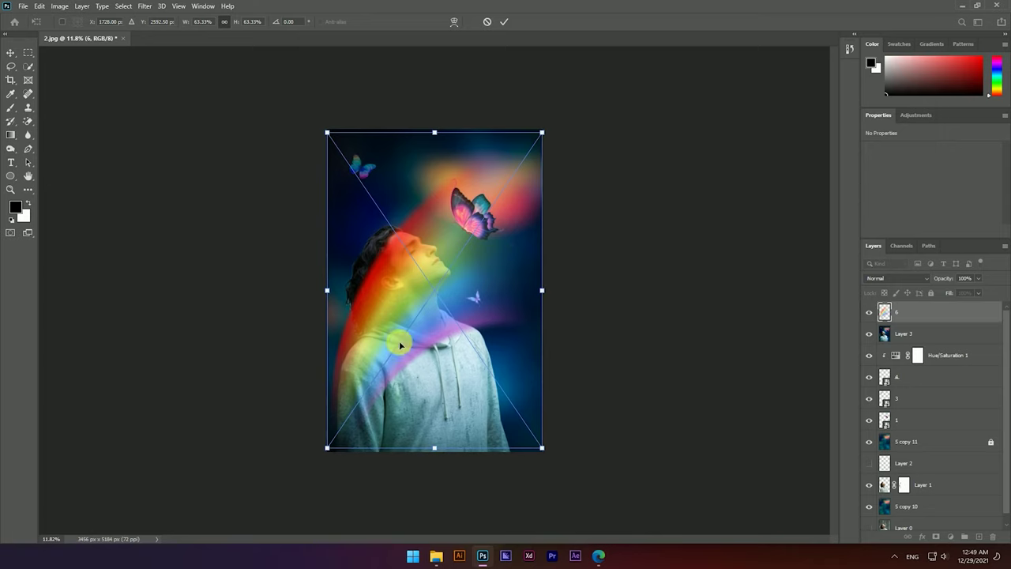
Commit the rainbow layer shifted down-left over the man, keeping Normal blending after trying Soft Light.
{"action": "left_click_drag", "start_coordinate": [399, 344], "coordinate": [417, 314]}
{"action": "left_click", "coordinate": [506, 28]}
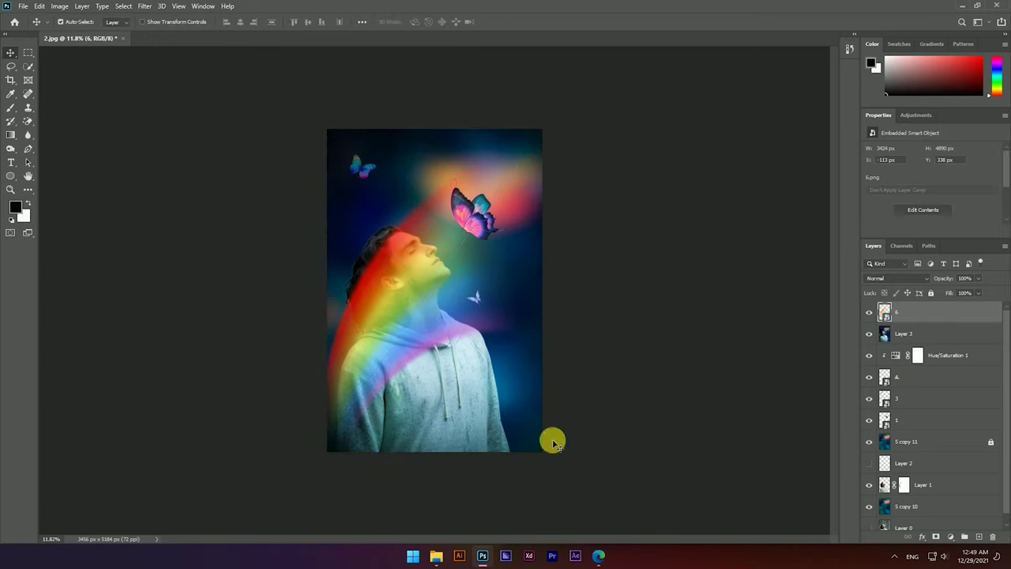
{"action": "left_click", "coordinate": [898, 278]}
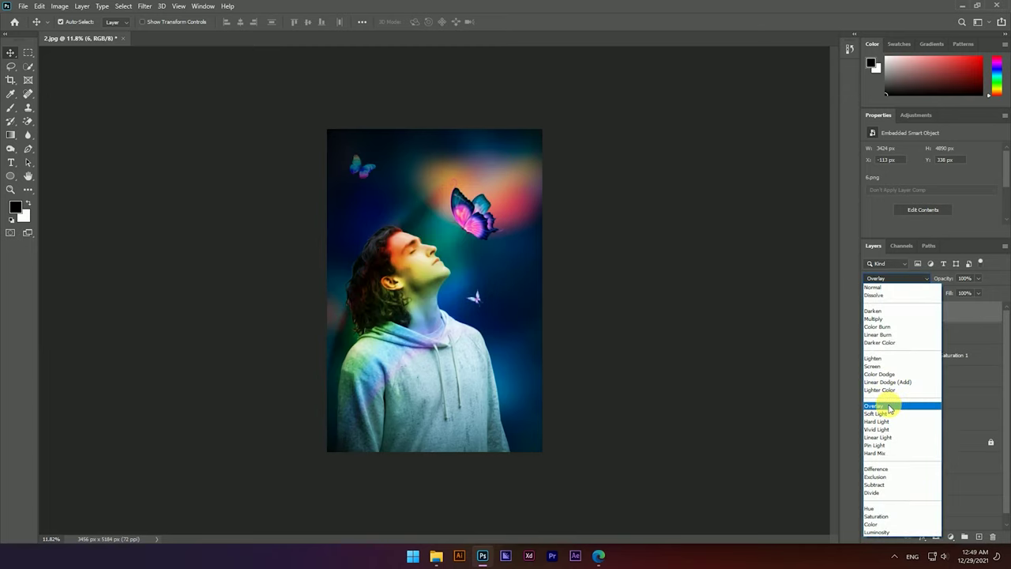
{"action": "left_click", "coordinate": [887, 413]}
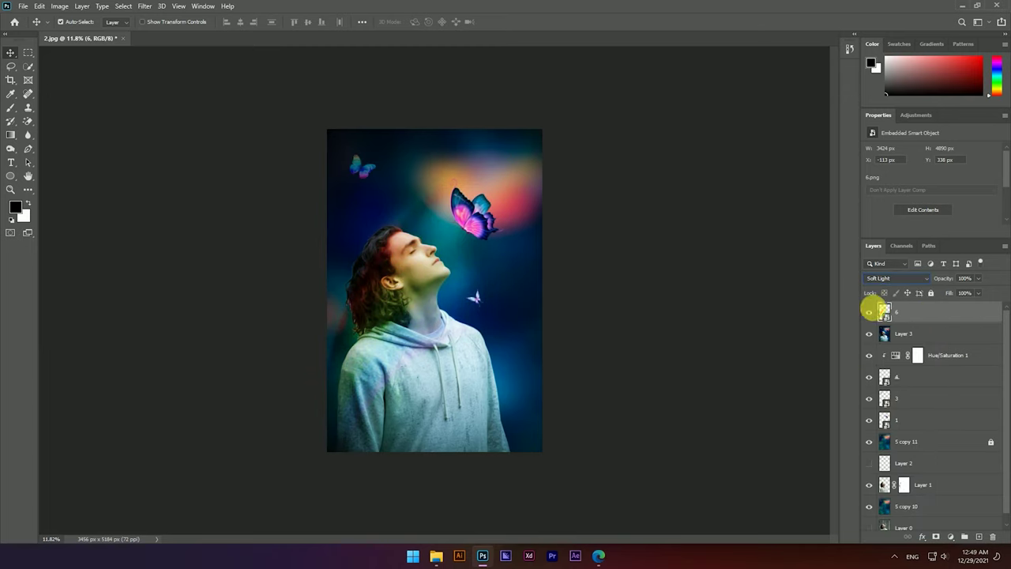
{"action": "left_click", "coordinate": [951, 537]}
{"action": "left_click", "coordinate": [890, 280]}
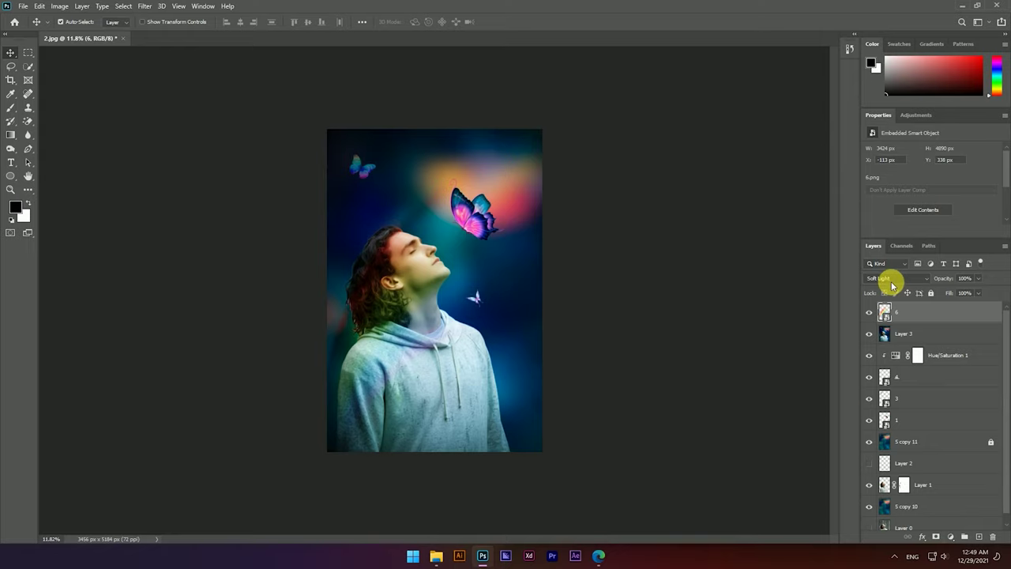
{"action": "left_click", "coordinate": [874, 287]}
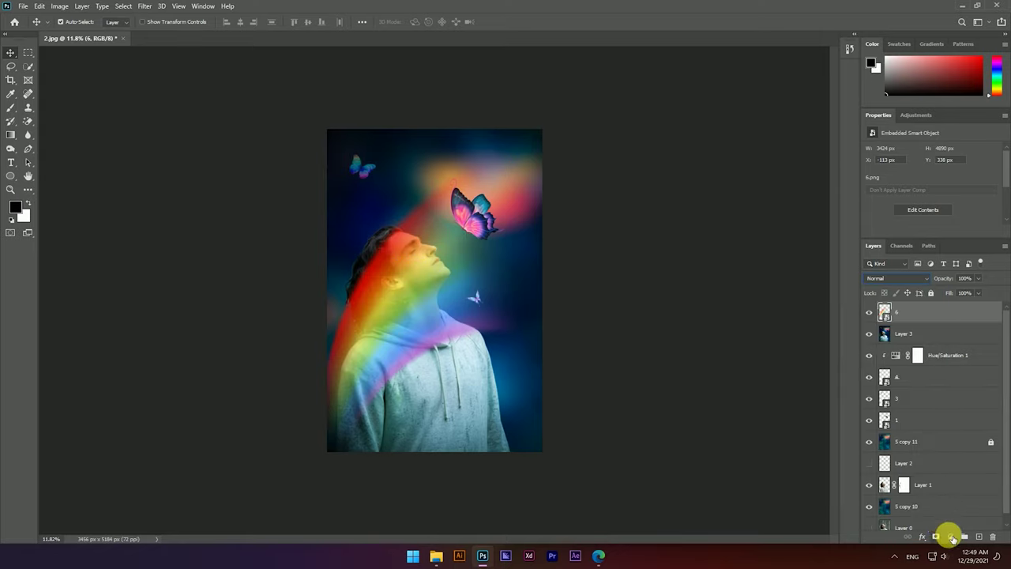
Add a Hue/Saturation adjustment at Hue -24, clip it to the rainbow and merge it down.
{"action": "left_click", "coordinate": [950, 536]}
{"action": "left_click", "coordinate": [947, 432]}
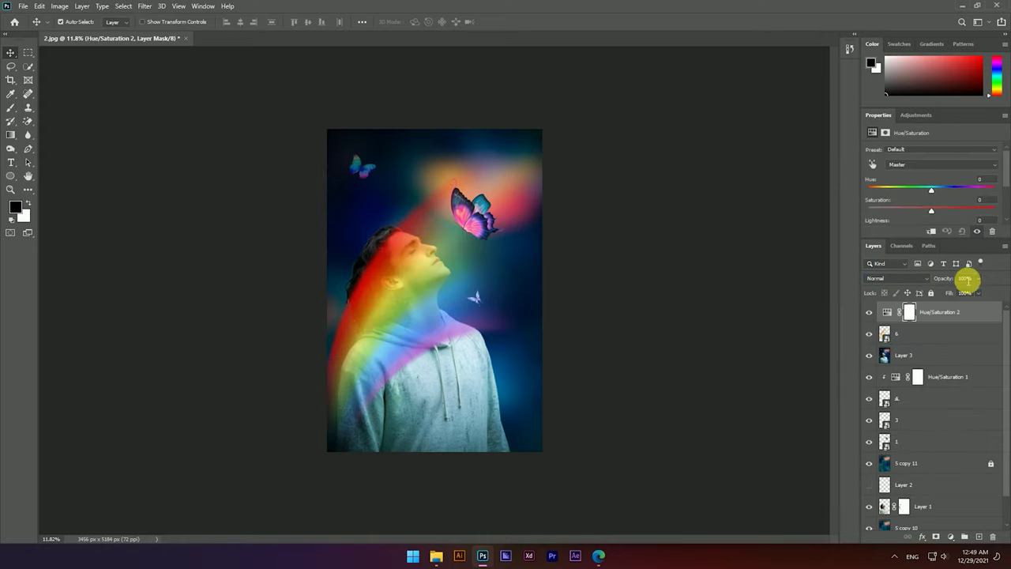
{"action": "left_click_drag", "start_coordinate": [932, 193], "coordinate": [918, 194]}
{"action": "left_click_drag", "start_coordinate": [937, 313], "coordinate": [940, 325]}
{"action": "left_click", "coordinate": [939, 328], "text": "alt"}
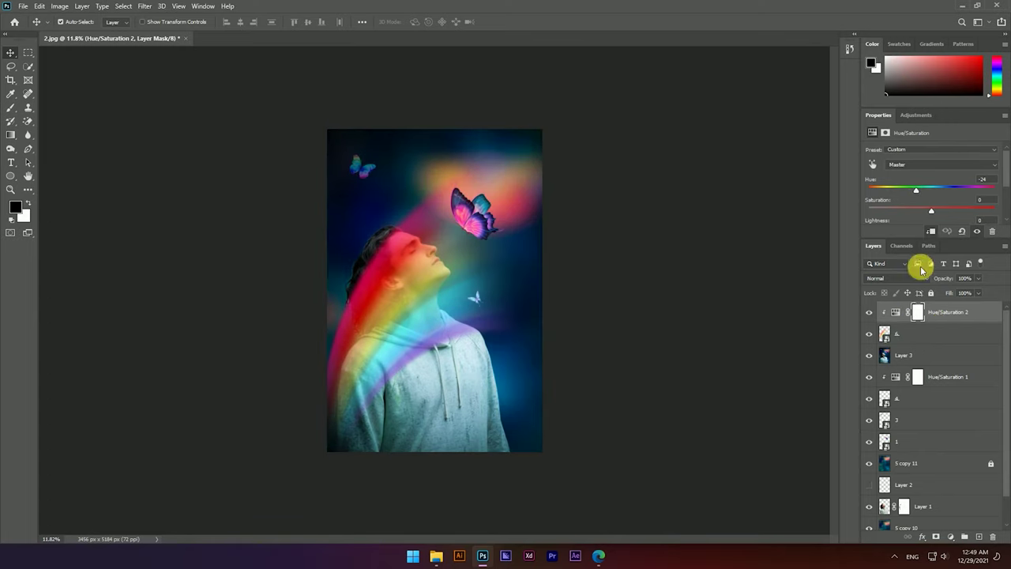
{"action": "right_click", "coordinate": [922, 335]}
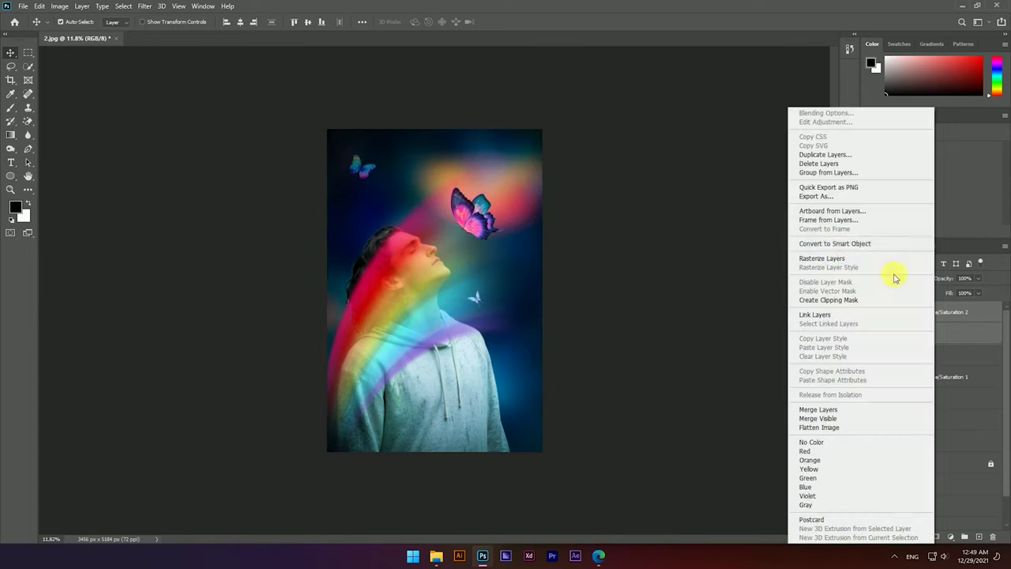
{"action": "left_click", "coordinate": [845, 393]}
Blend the rainbow layer in Soft Light at 66% opacity, shift it, and stamp visible layers.
{"action": "left_click", "coordinate": [868, 313]}
{"action": "left_click", "coordinate": [869, 312]}
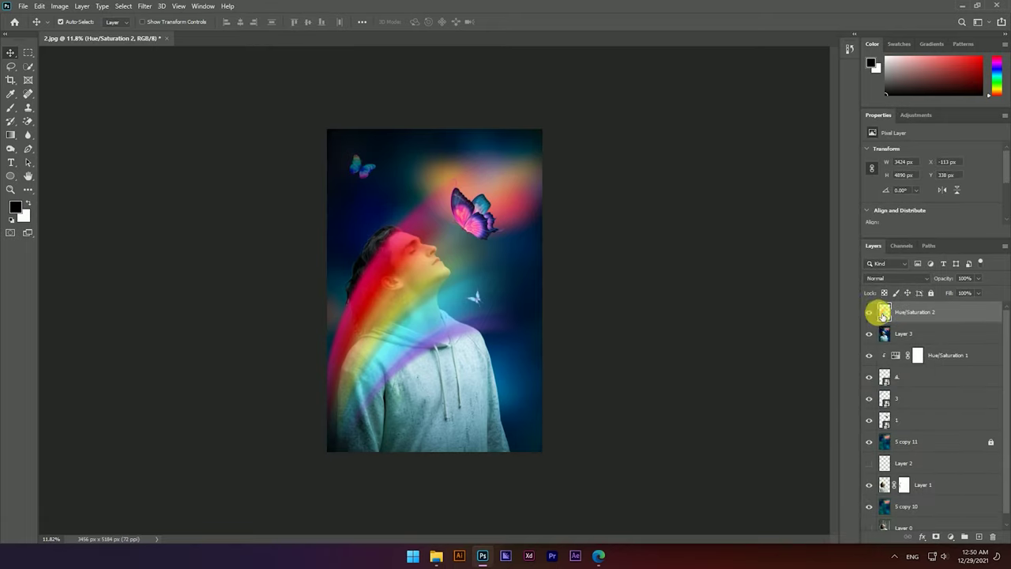
{"action": "left_click", "coordinate": [884, 279]}
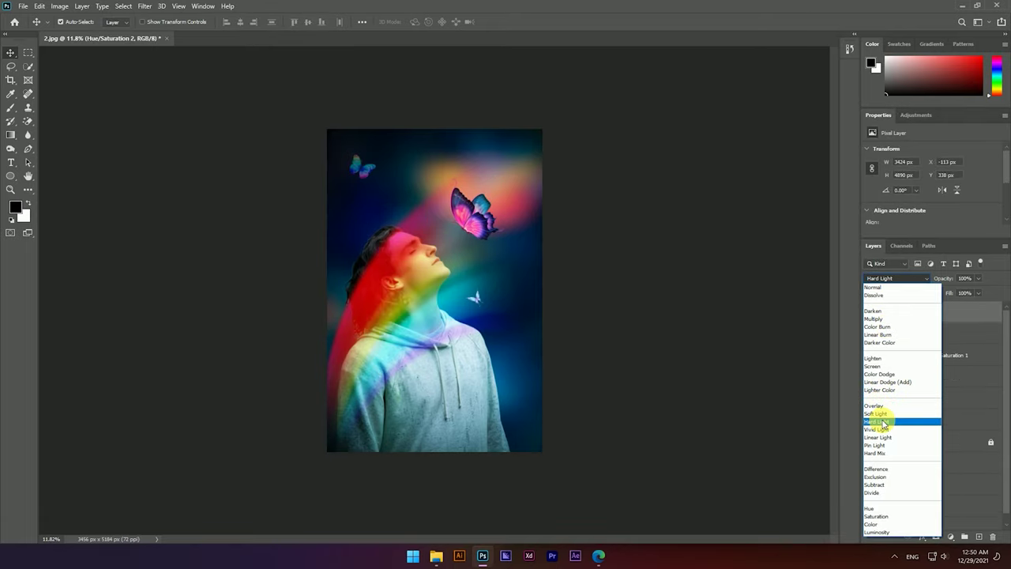
{"action": "left_click", "coordinate": [884, 415]}
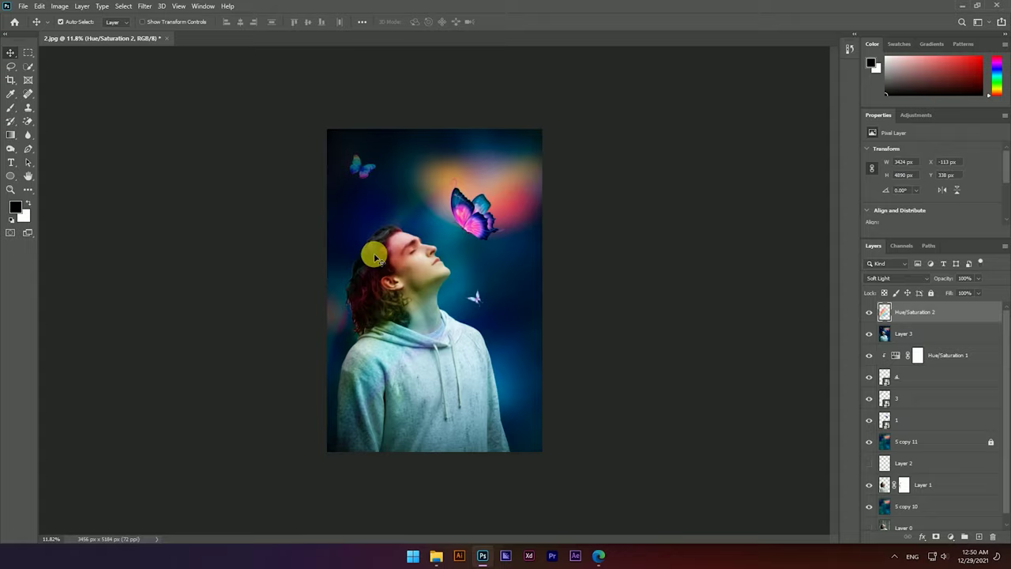
{"action": "scroll", "coordinate": [376, 257], "scroll_direction": "up", "scroll_amount": 5}
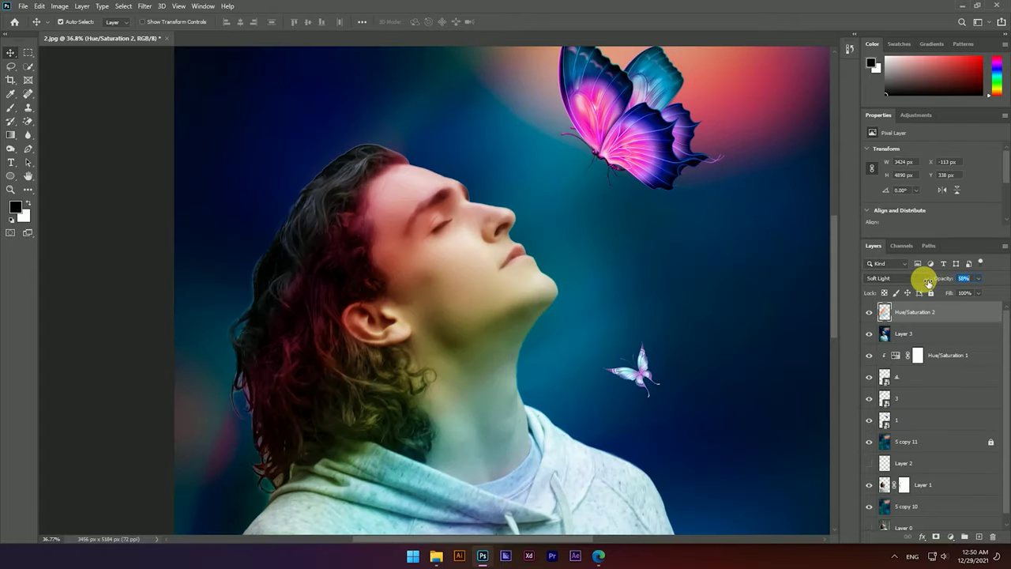
{"action": "left_click", "coordinate": [344, 274]}
{"action": "left_click_drag", "start_coordinate": [450, 286], "coordinate": [419, 264]}
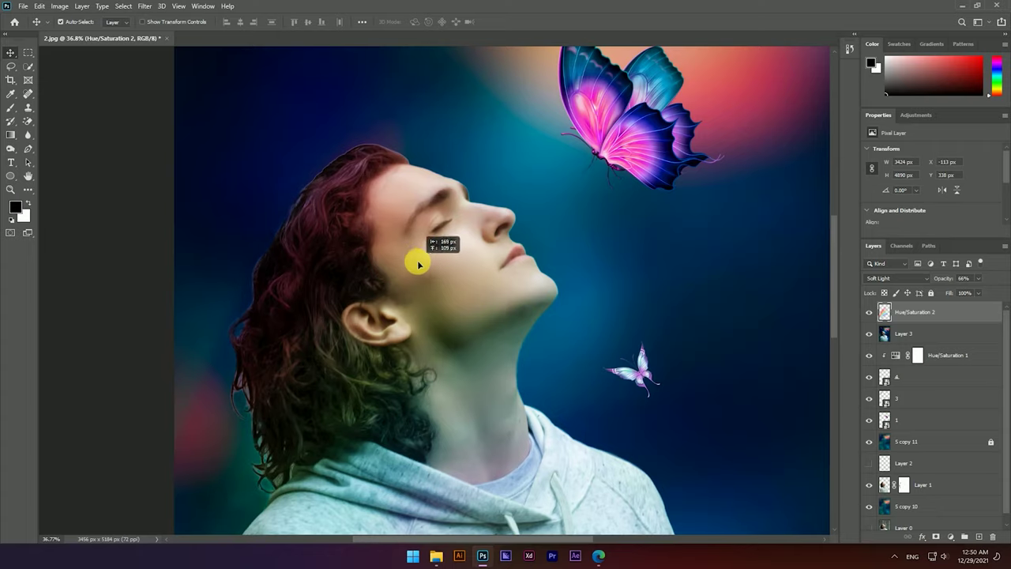
{"action": "scroll", "coordinate": [419, 264], "scroll_direction": "down", "scroll_amount": 5}
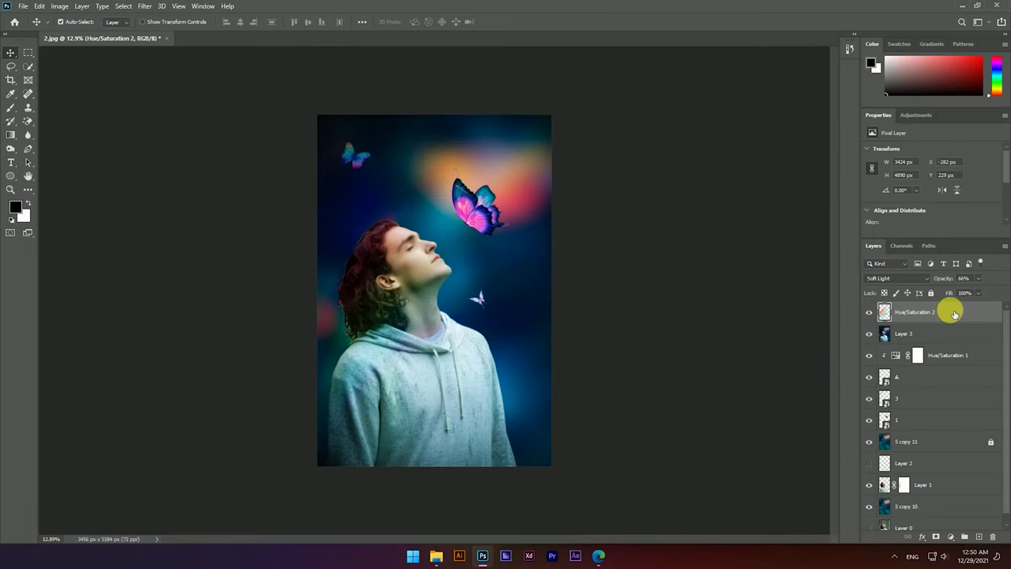
{"action": "key", "text": "ctrl+shift+alt+e"}
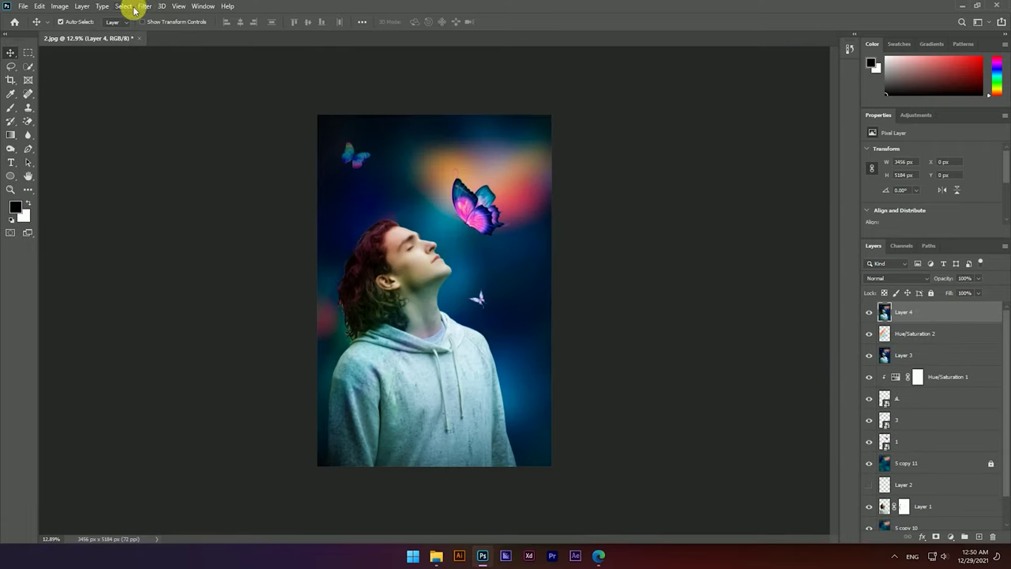
Run SkinFiner with the Smoothing-High preset and Skin Tone Saturation +13.
{"action": "left_click", "coordinate": [136, 8]}
{"action": "left_click", "coordinate": [288, 241]}
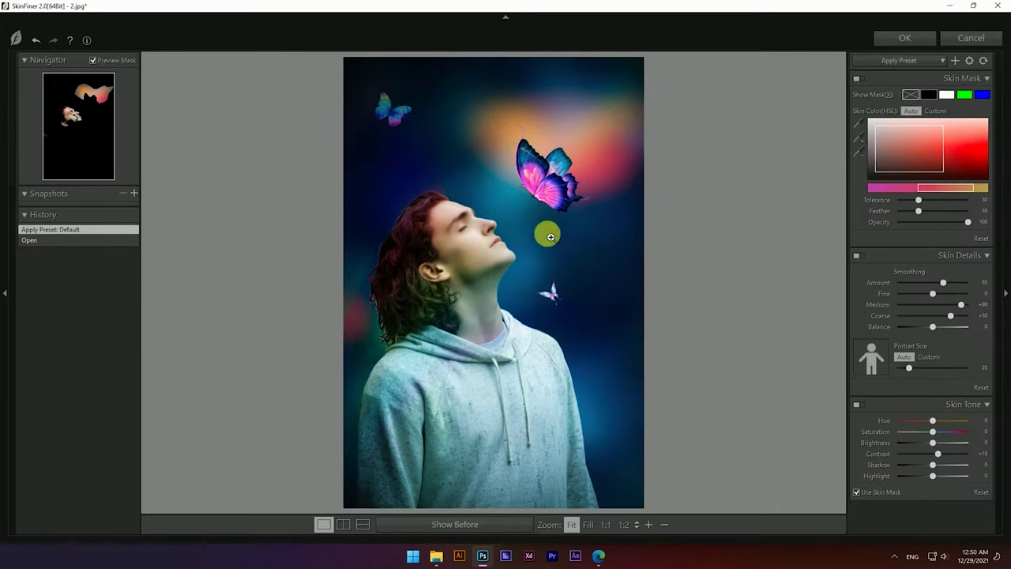
{"action": "left_click", "coordinate": [912, 64]}
{"action": "left_click", "coordinate": [903, 106]}
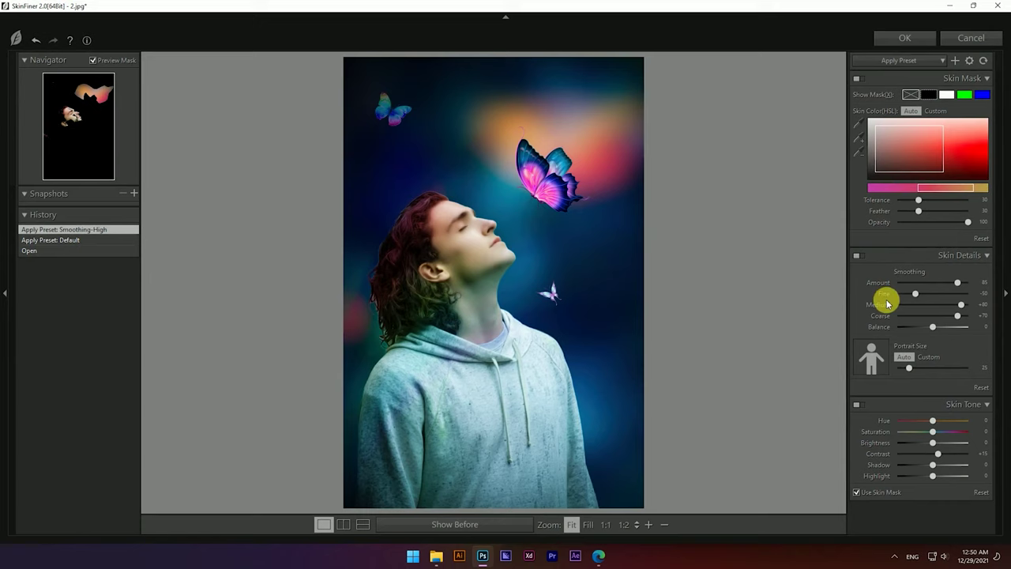
{"action": "left_click", "coordinate": [940, 431]}
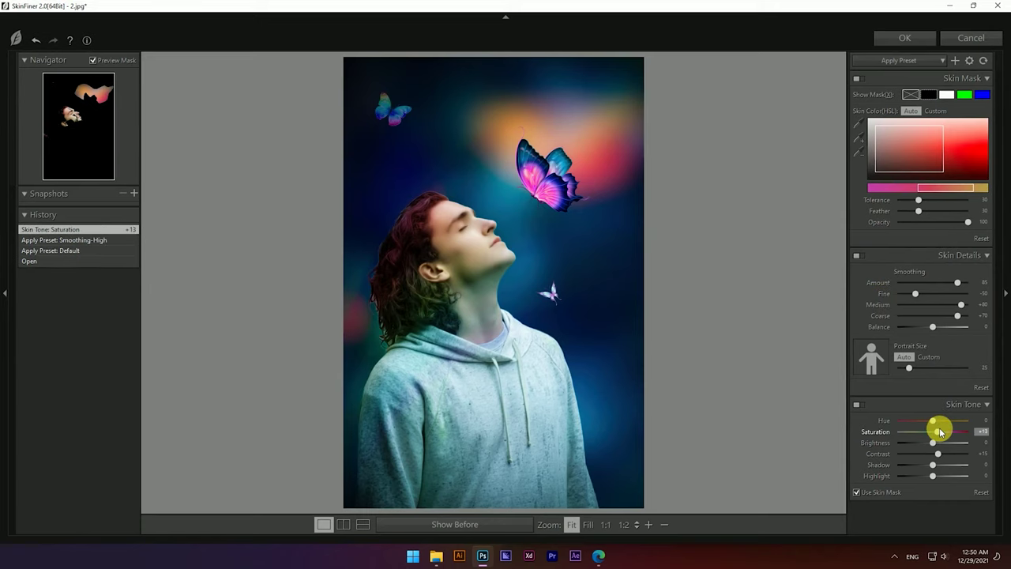
{"action": "left_click", "coordinate": [905, 38]}
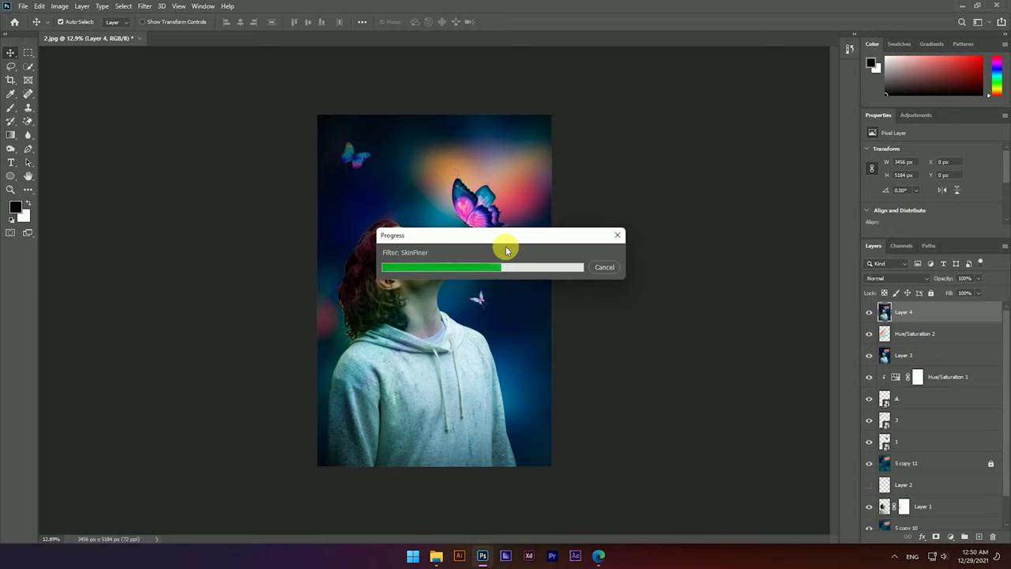
Apply Noiseware with its Default preset after checking the face and wing in the preview.
{"action": "left_click", "coordinate": [143, 7]}
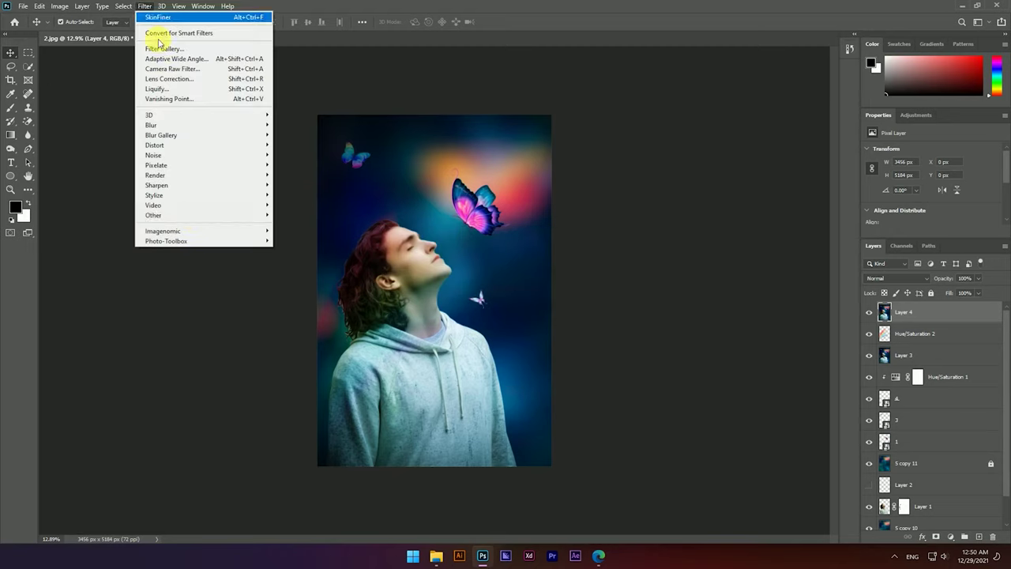
{"action": "mouse_move", "coordinate": [162, 231]}
{"action": "left_click", "coordinate": [289, 230]}
{"action": "left_click_drag", "start_coordinate": [513, 293], "coordinate": [537, 232]}
{"action": "mouse_move", "coordinate": [716, 406]}
{"action": "left_mouse_down"}
{"action": "mouse_move", "coordinate": [709, 393]}
{"action": "mouse_move", "coordinate": [725, 384]}
{"action": "left_mouse_up"}
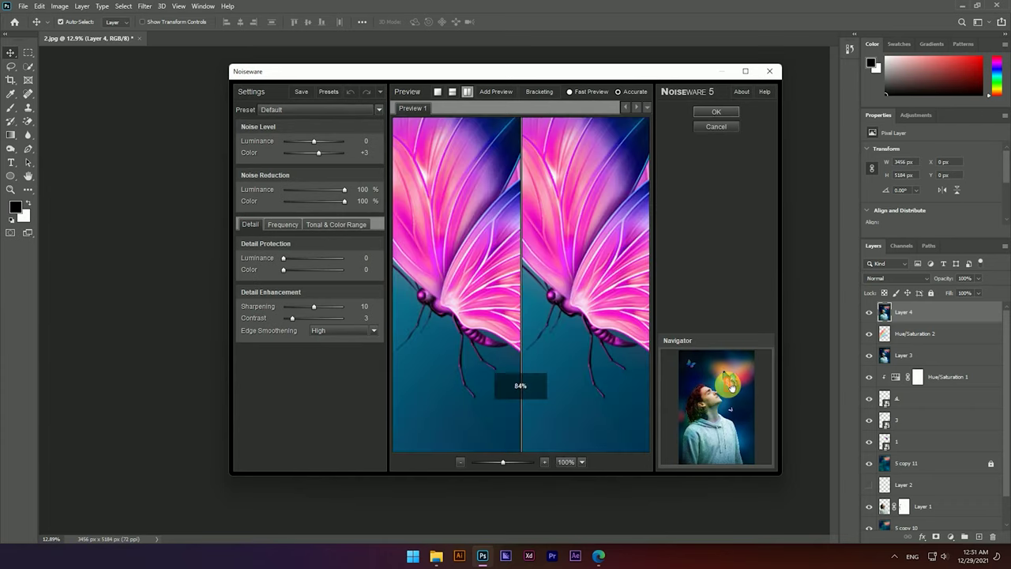
{"action": "left_click", "coordinate": [716, 112]}
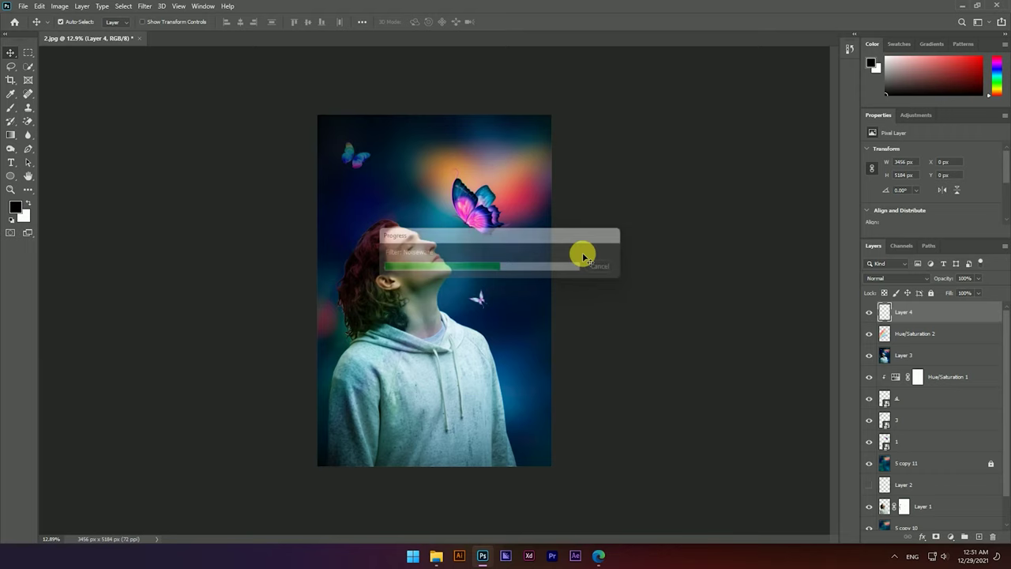
{"action": "right_click", "coordinate": [930, 309]}
Convert Layer 4 to a smart object and open the Camera Raw Filter.
{"action": "left_click", "coordinate": [830, 241]}
{"action": "left_click", "coordinate": [144, 7]}
{"action": "left_click", "coordinate": [171, 69]}
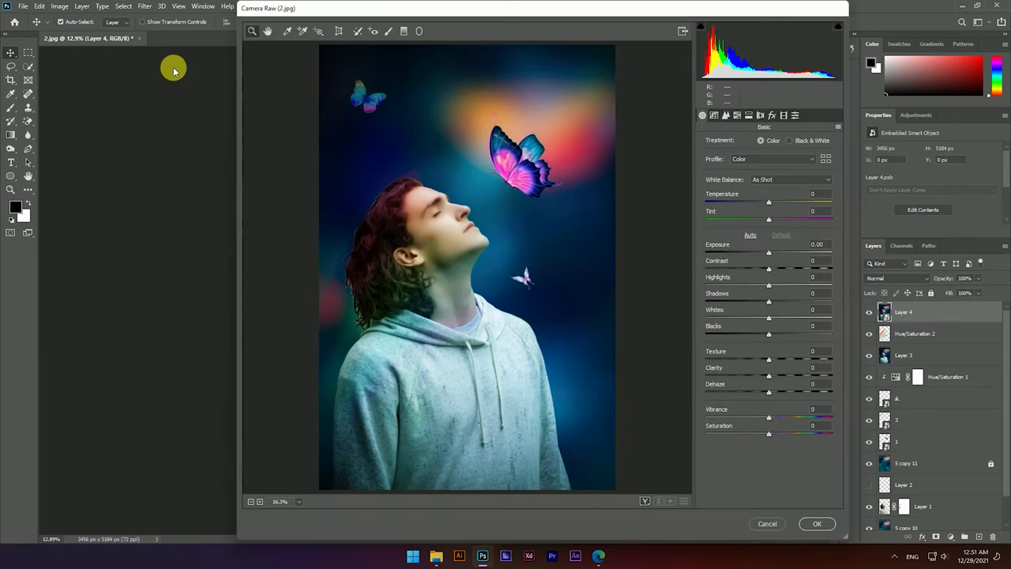
Adjust contrast, raise exposure to +0.15 and lift Blacks to +14.
{"action": "left_click", "coordinate": [771, 115]}
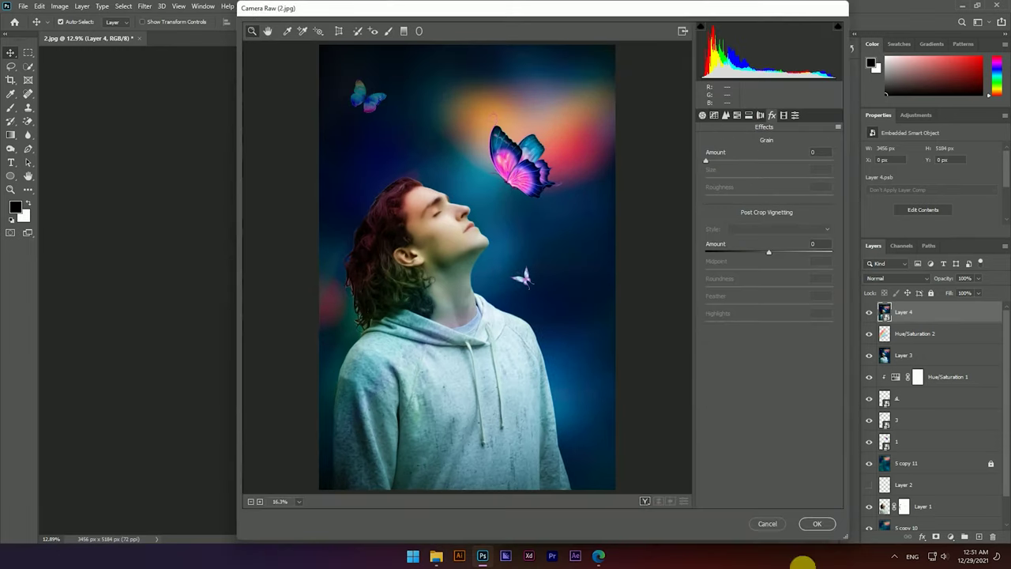
{"action": "left_click", "coordinate": [702, 116]}
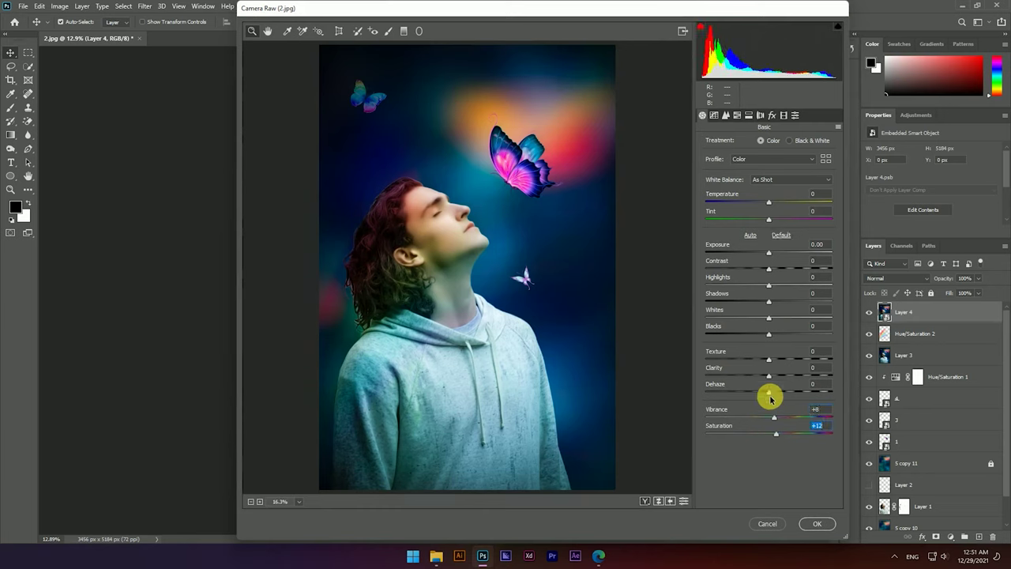
{"action": "left_click_drag", "start_coordinate": [768, 269], "coordinate": [757, 269]}
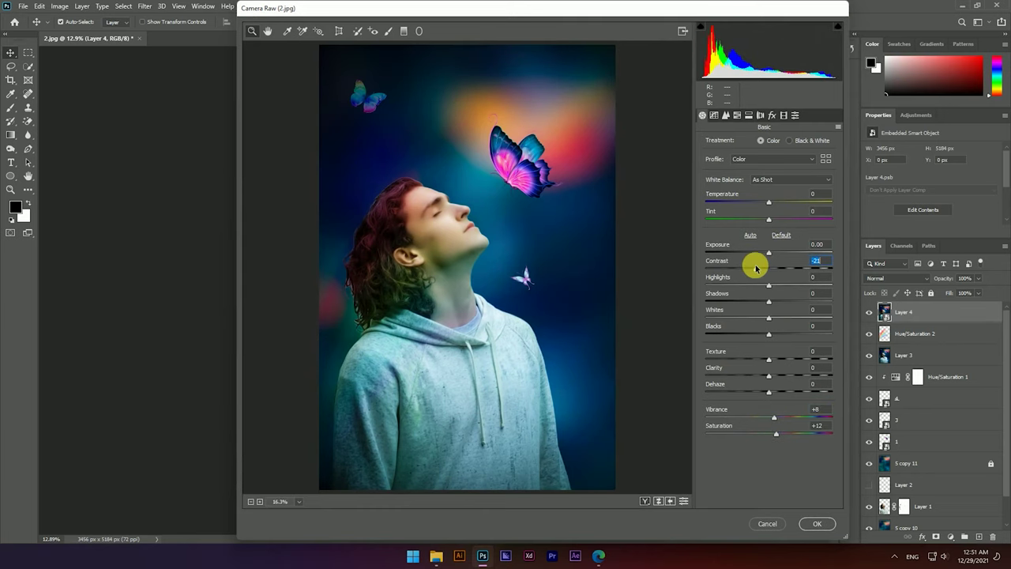
{"action": "key", "text": "shift+Tab"}
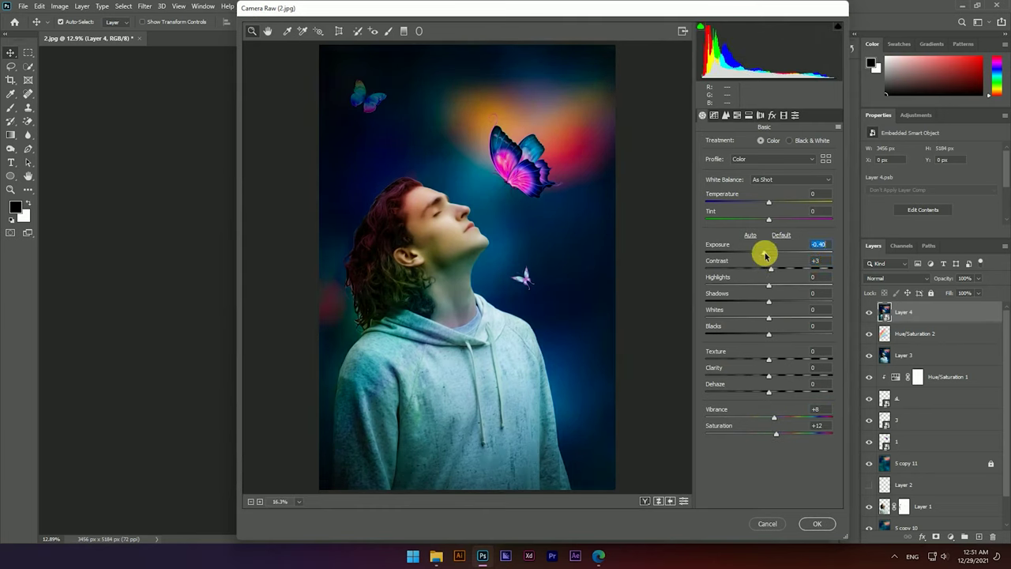
{"action": "key", "text": "Up"}
{"action": "key", "text": "Up"}
{"action": "key", "text": "Up"}
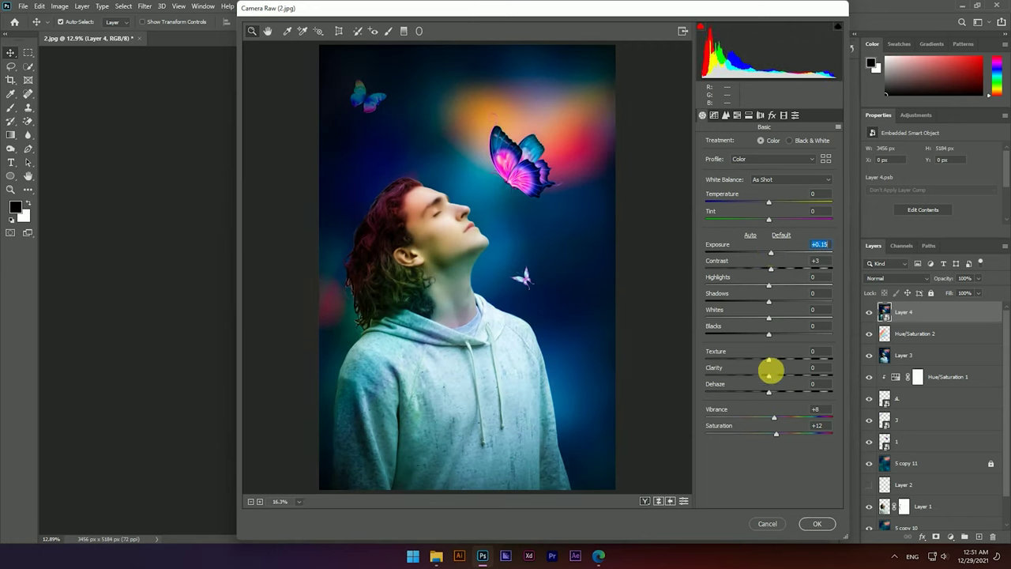
{"action": "mouse_move", "coordinate": [758, 331]}
{"action": "left_mouse_down"}
{"action": "mouse_move", "coordinate": [796, 329]}
{"action": "mouse_move", "coordinate": [780, 333]}
{"action": "left_mouse_up"}
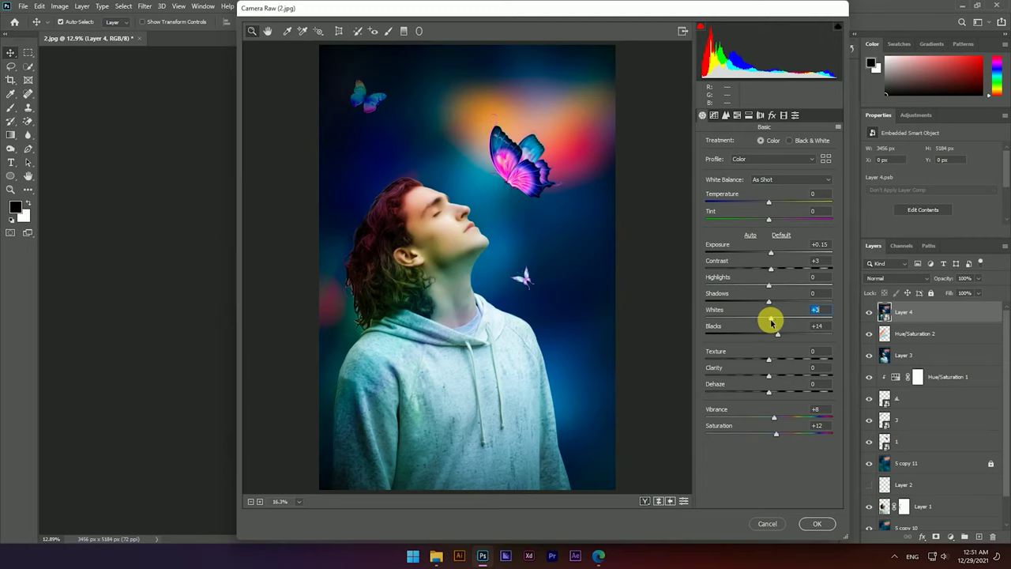
Add a -13 vignette, shift the Blue and Red primary hues in Calibration, and apply.
{"action": "left_click", "coordinate": [772, 115]}
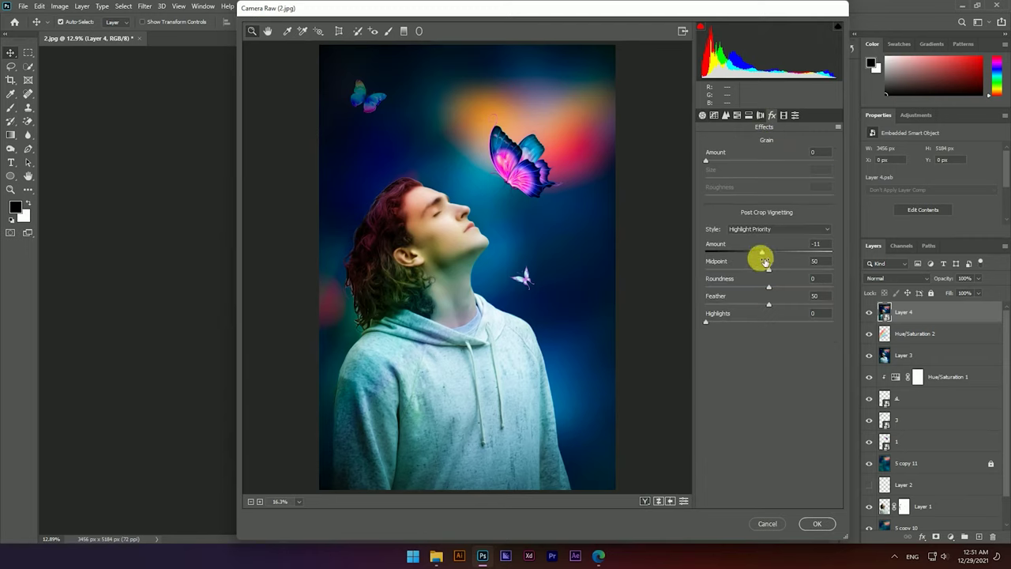
{"action": "left_click_drag", "start_coordinate": [760, 253], "coordinate": [757, 252]}
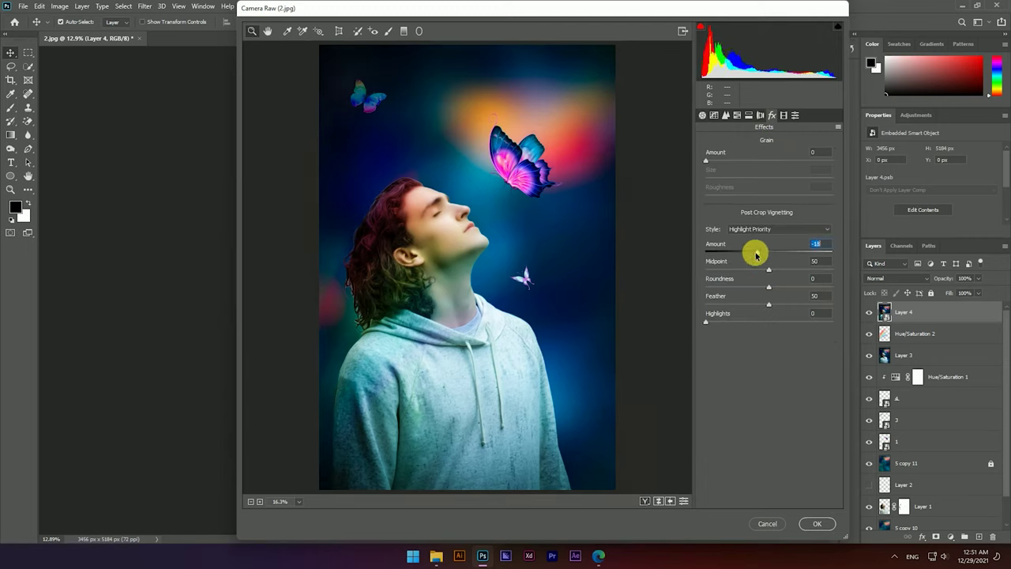
{"action": "left_click", "coordinate": [784, 115]}
{"action": "mouse_move", "coordinate": [768, 308]}
{"action": "left_mouse_down"}
{"action": "mouse_move", "coordinate": [756, 309]}
{"action": "mouse_move", "coordinate": [772, 308]}
{"action": "left_mouse_up"}
{"action": "left_click_drag", "start_coordinate": [768, 215], "coordinate": [747, 215]}
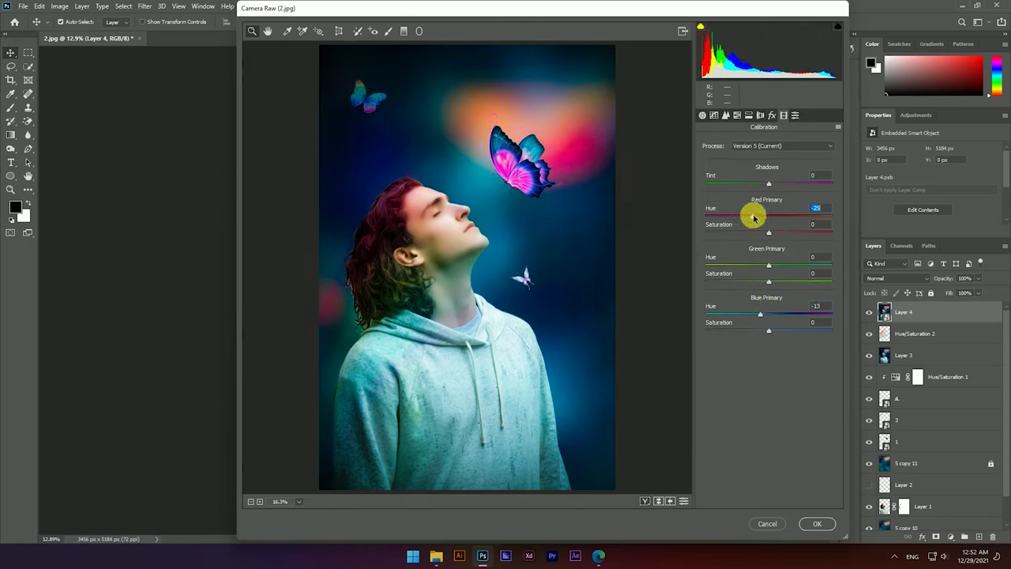
{"action": "left_click", "coordinate": [818, 523]}
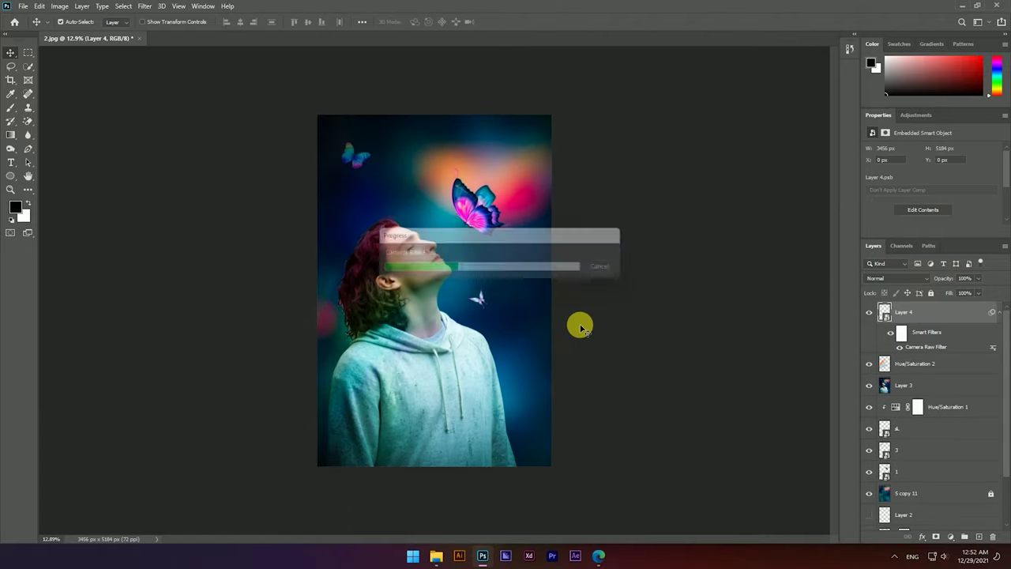
{"action": "scroll", "coordinate": [429, 251], "scroll_direction": "down", "scroll_amount": 3}
{"action": "scroll", "coordinate": [429, 250], "scroll_direction": "up", "scroll_amount": 4}
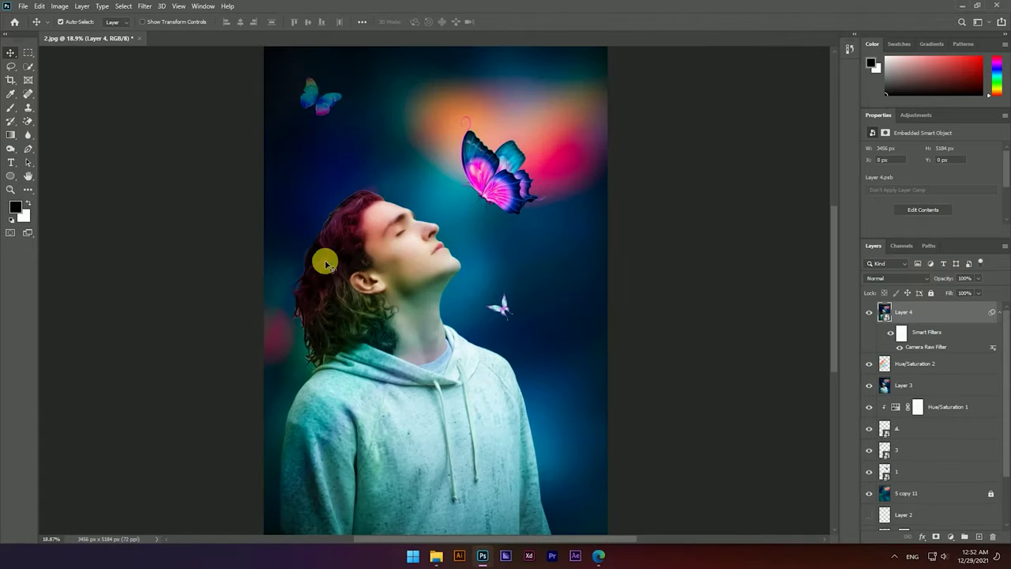
{"action": "scroll", "coordinate": [324, 263], "scroll_direction": "up", "scroll_amount": 2}
{"action": "scroll", "coordinate": [492, 216], "scroll_direction": "down", "scroll_amount": 1}
{"action": "scroll", "coordinate": [420, 339], "scroll_direction": "down", "scroll_amount": 2}
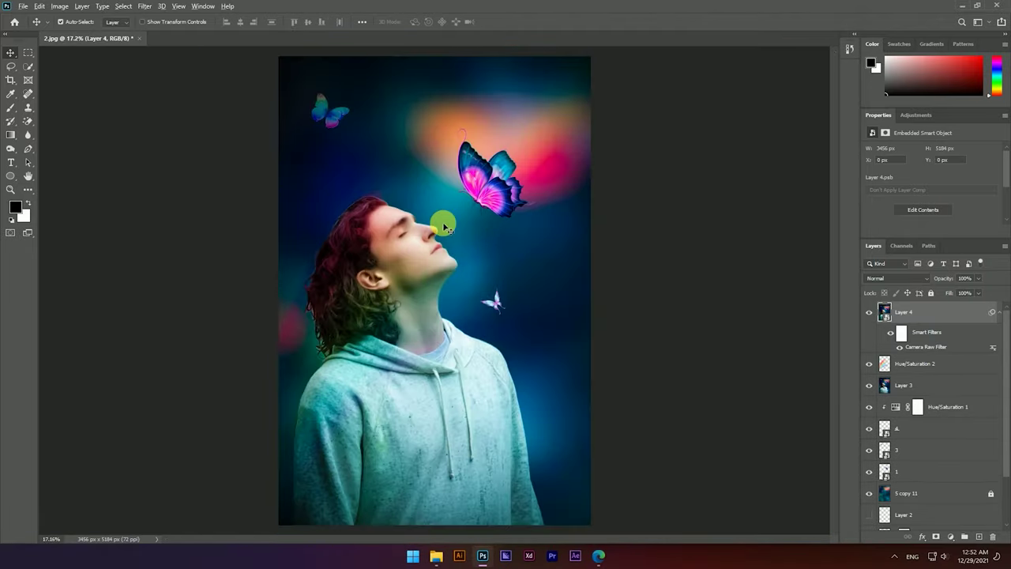
{"action": "scroll", "coordinate": [445, 225], "scroll_direction": "up", "scroll_amount": 4}
{"action": "scroll", "coordinate": [555, 232], "scroll_direction": "down", "scroll_amount": 3}
{"action": "scroll", "coordinate": [360, 239], "scroll_direction": "down", "scroll_amount": 1}
{"action": "scroll", "coordinate": [505, 197], "scroll_direction": "up", "scroll_amount": 3}
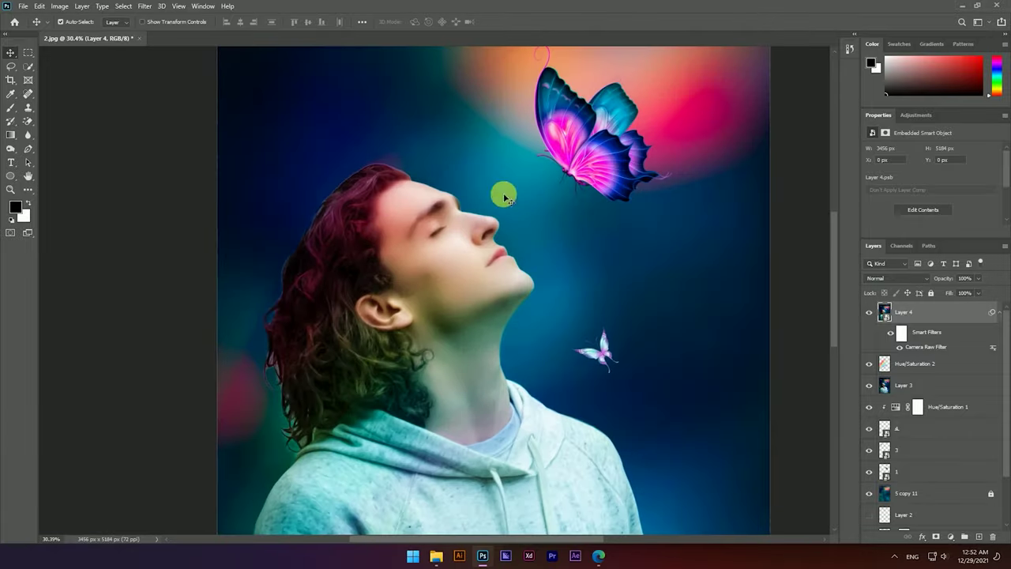
{"action": "scroll", "coordinate": [427, 209], "scroll_direction": "up", "scroll_amount": 3}
{"action": "scroll", "coordinate": [513, 201], "scroll_direction": "up", "scroll_amount": 2}
{"action": "scroll", "coordinate": [544, 195], "scroll_direction": "down", "scroll_amount": 1}
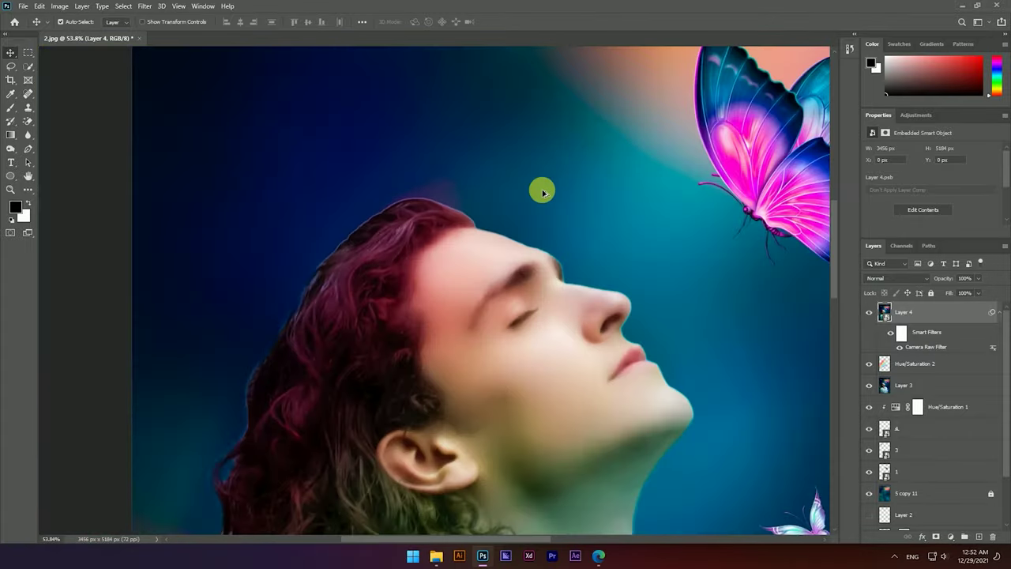
{"action": "scroll", "coordinate": [542, 192], "scroll_direction": "down", "scroll_amount": 3}
{"action": "scroll", "coordinate": [542, 187], "scroll_direction": "down", "scroll_amount": 1}
{"action": "scroll", "coordinate": [584, 277], "scroll_direction": "down", "scroll_amount": 2}
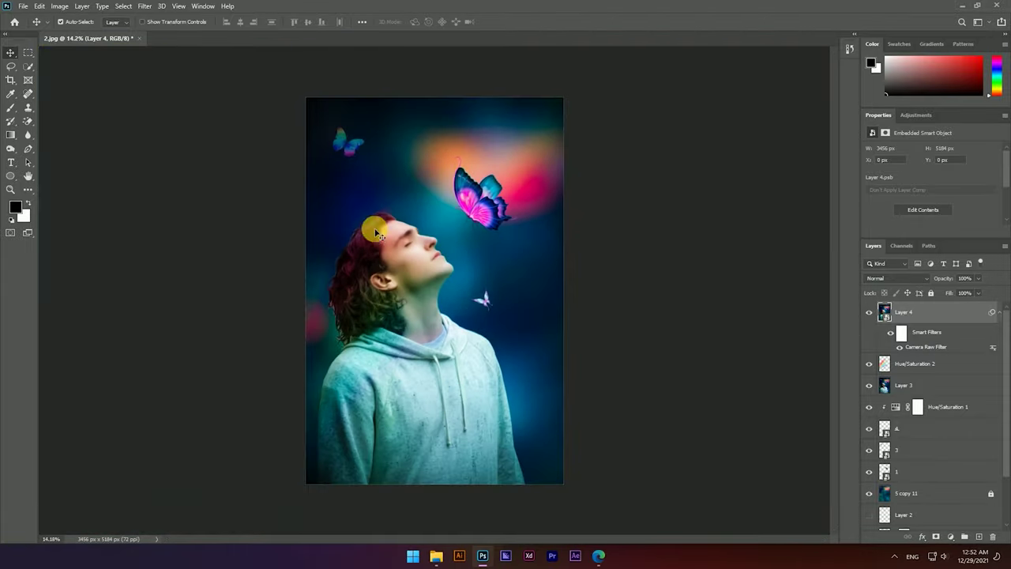
{"action": "scroll", "coordinate": [332, 316], "scroll_direction": "up", "scroll_amount": 3}
{"action": "scroll", "coordinate": [350, 318], "scroll_direction": "up", "scroll_amount": 2}
{"action": "scroll", "coordinate": [451, 284], "scroll_direction": "down", "scroll_amount": 3}
{"action": "scroll", "coordinate": [458, 282], "scroll_direction": "down", "scroll_amount": 1}
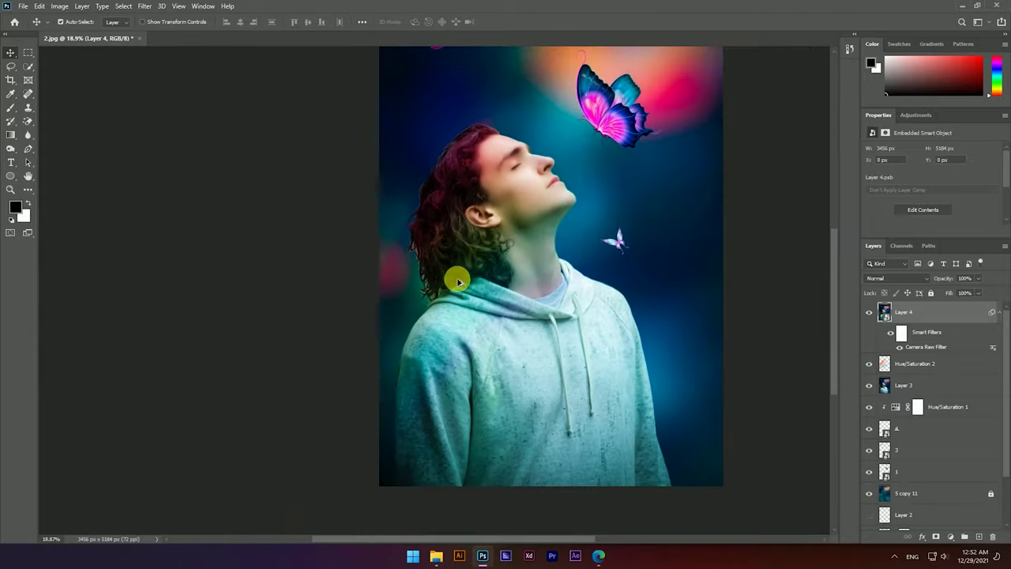
{"action": "scroll", "coordinate": [553, 182], "scroll_direction": "up", "scroll_amount": 1}
{"action": "scroll", "coordinate": [546, 176], "scroll_direction": "up", "scroll_amount": 2}
{"action": "scroll", "coordinate": [546, 162], "scroll_direction": "up", "scroll_amount": 1}
{"action": "scroll", "coordinate": [558, 155], "scroll_direction": "down", "scroll_amount": 2}
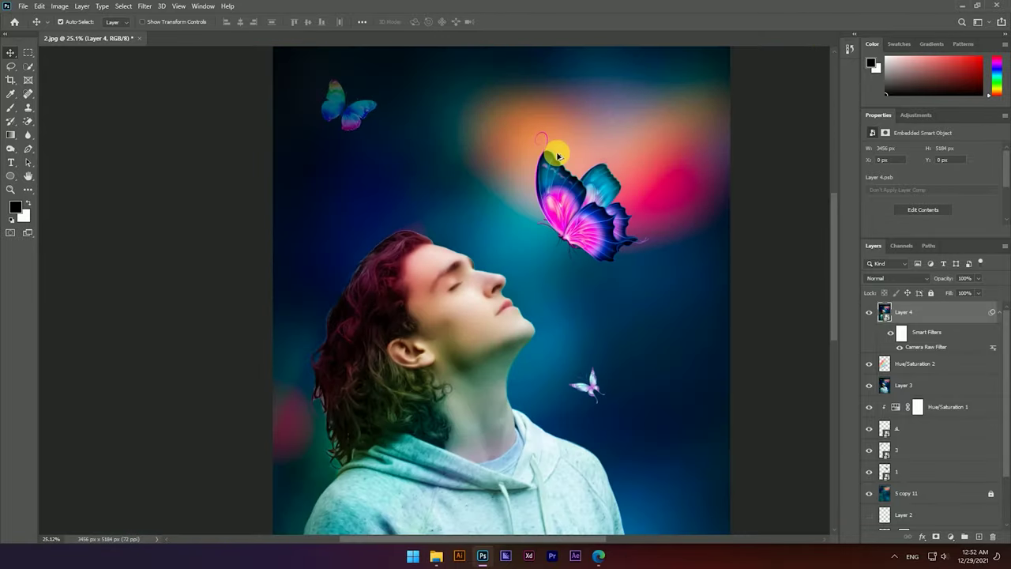
{"action": "scroll", "coordinate": [557, 154], "scroll_direction": "down", "scroll_amount": 2}
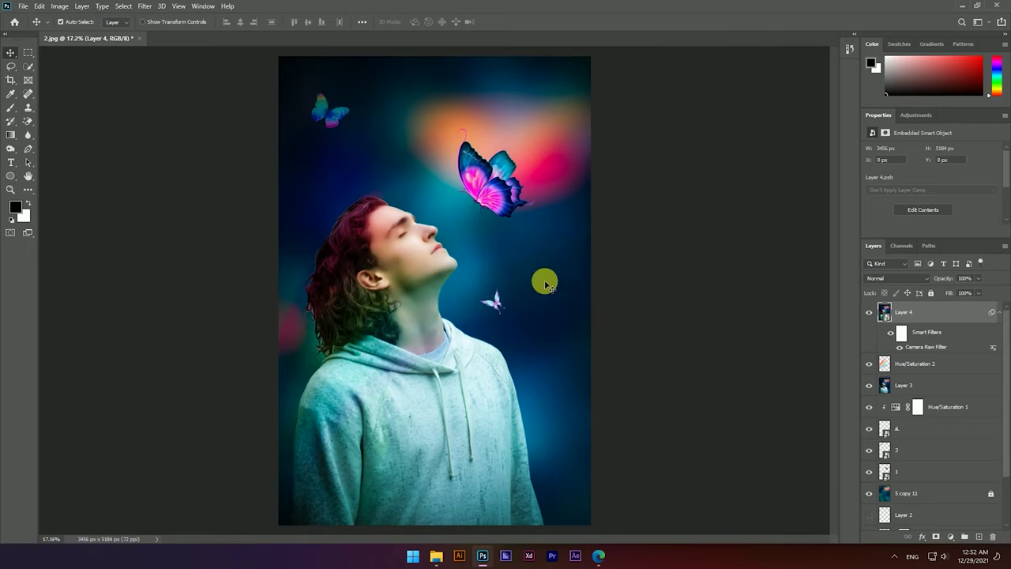
{"action": "scroll", "coordinate": [545, 282], "scroll_direction": "down", "scroll_amount": 1}
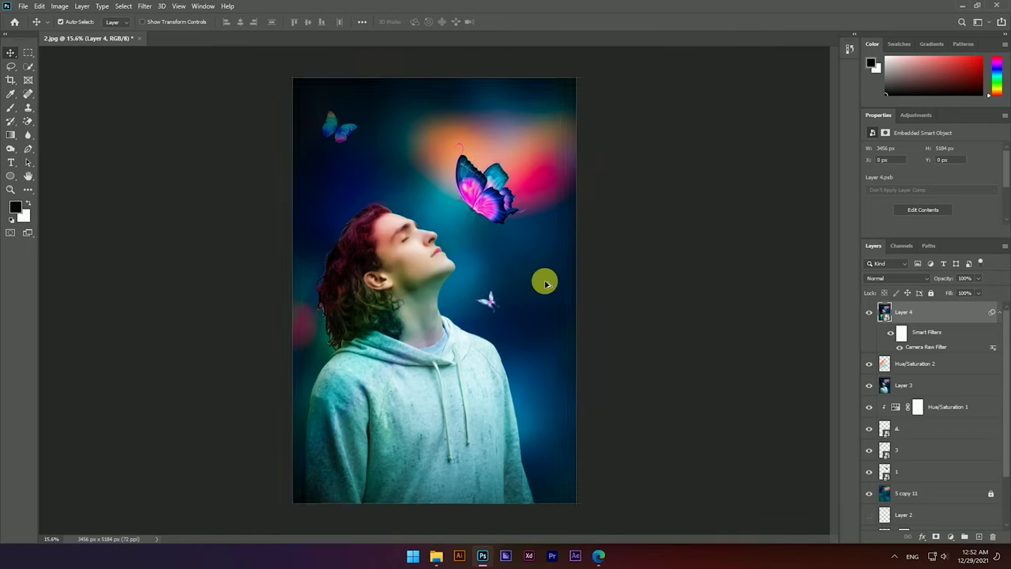
{"action": "scroll", "coordinate": [492, 226], "scroll_direction": "down", "scroll_amount": 1}
{"action": "scroll", "coordinate": [537, 361], "scroll_direction": "up", "scroll_amount": 3}
{"action": "scroll", "coordinate": [482, 300], "scroll_direction": "down", "scroll_amount": 1}
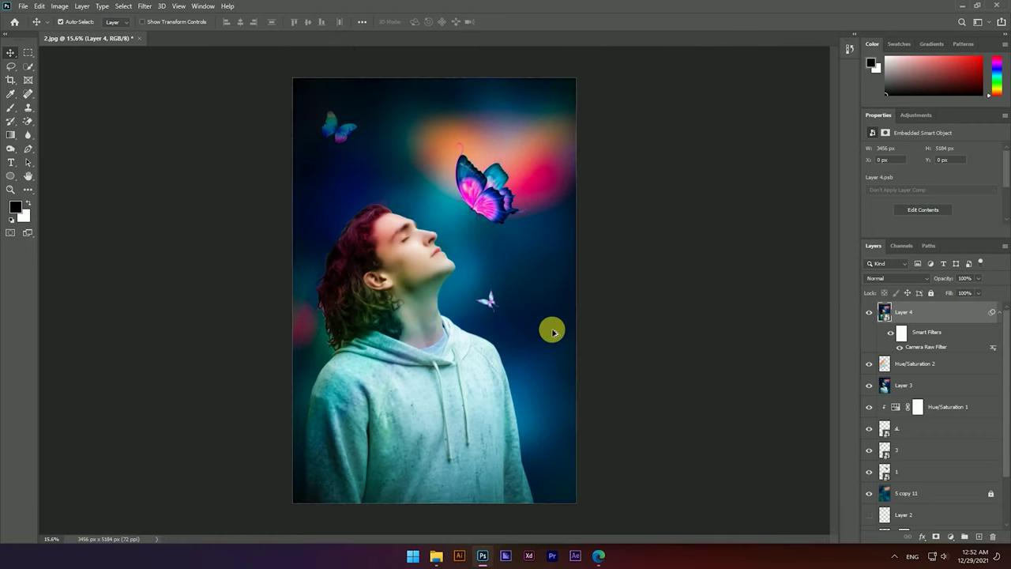